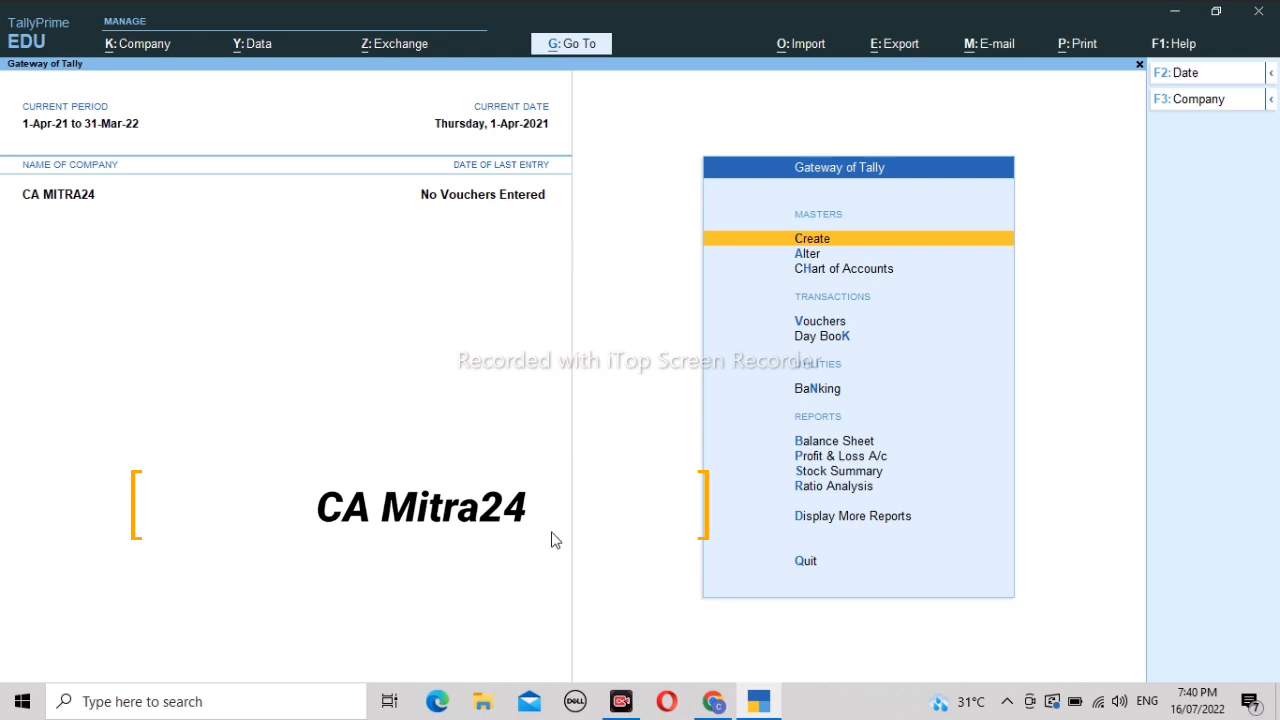
Look through the masters, transactions, utilities and reports entries on the Gateway of Tally.
key("Down")
key("Down")
key("Up")
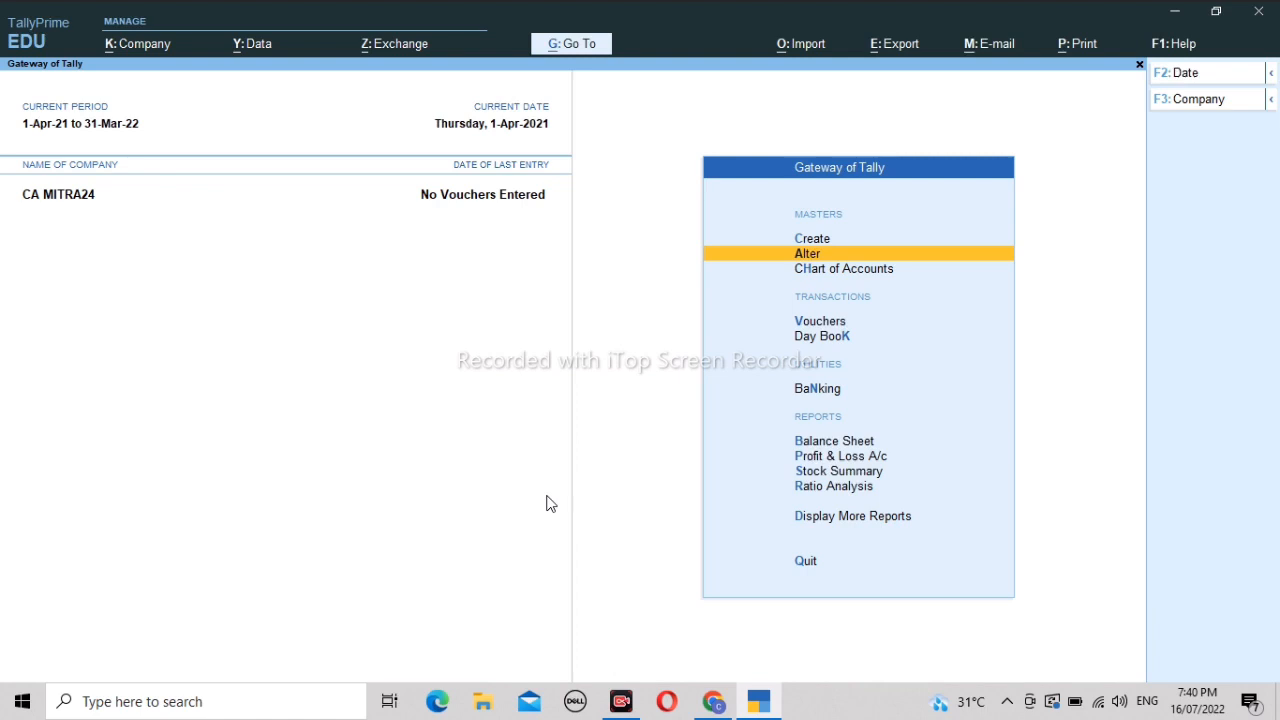
key("Down")
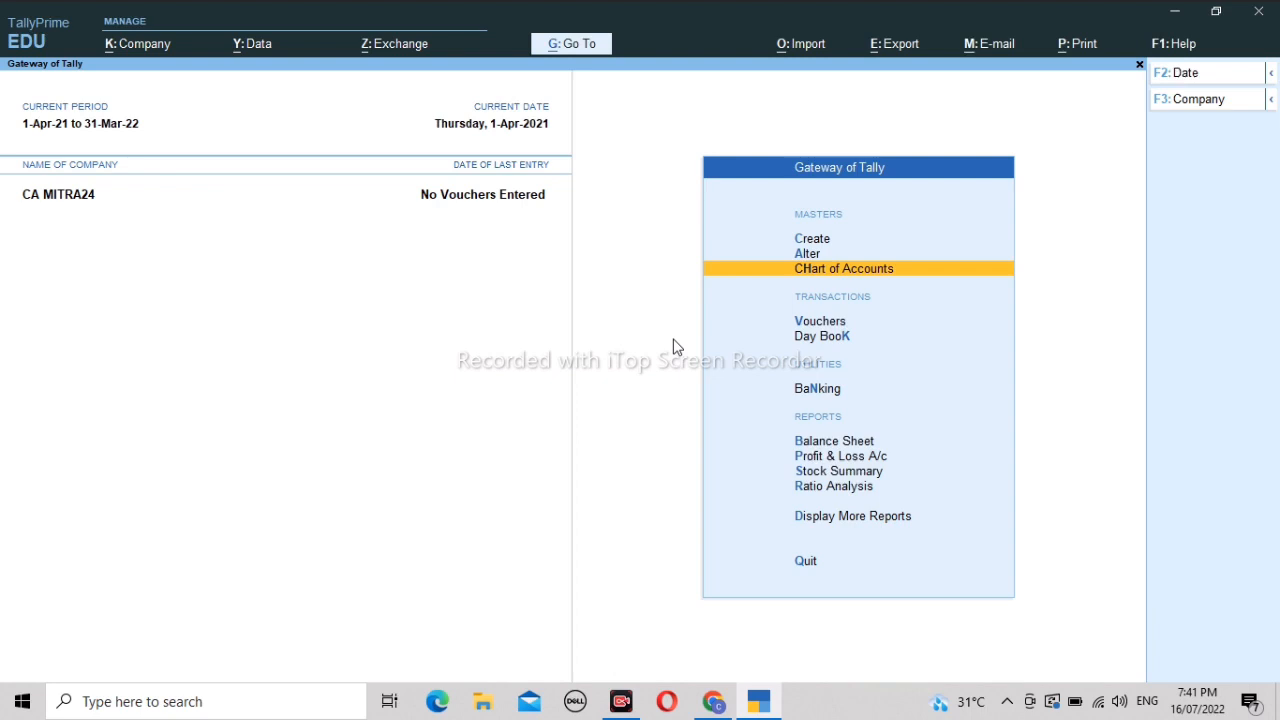
key("Down")
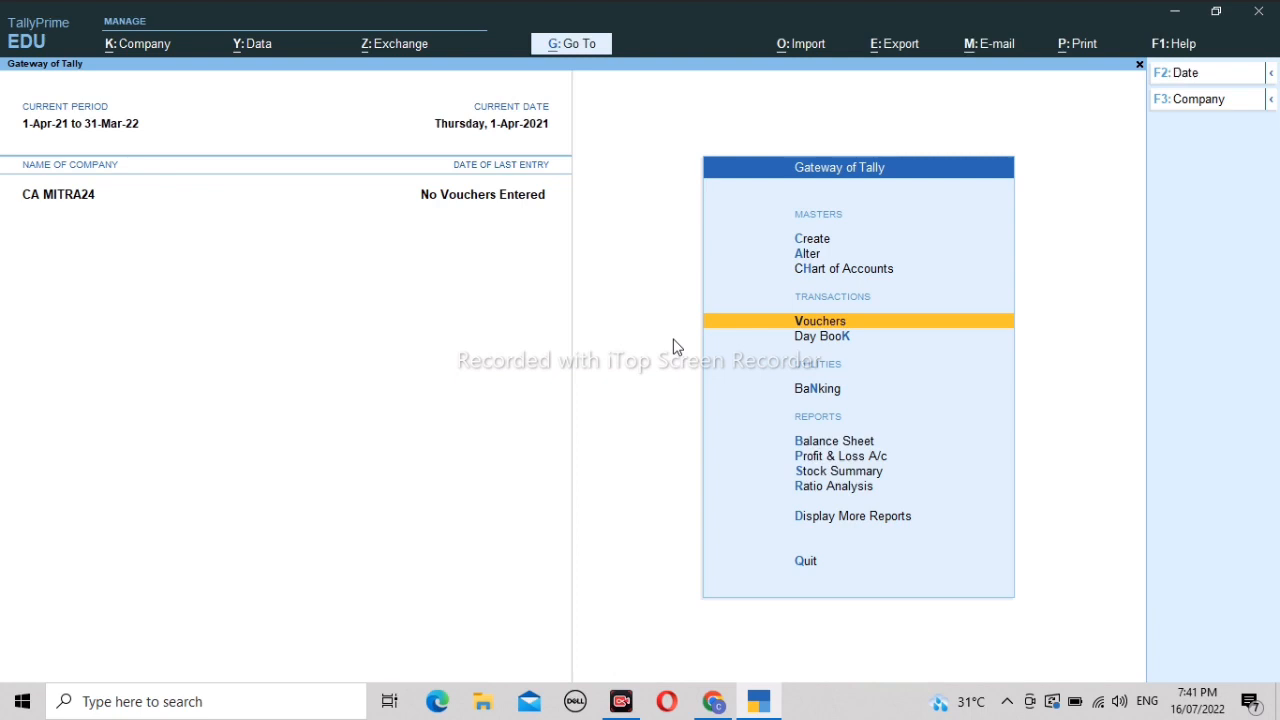
key("Up")
key("Up")
key("Up")
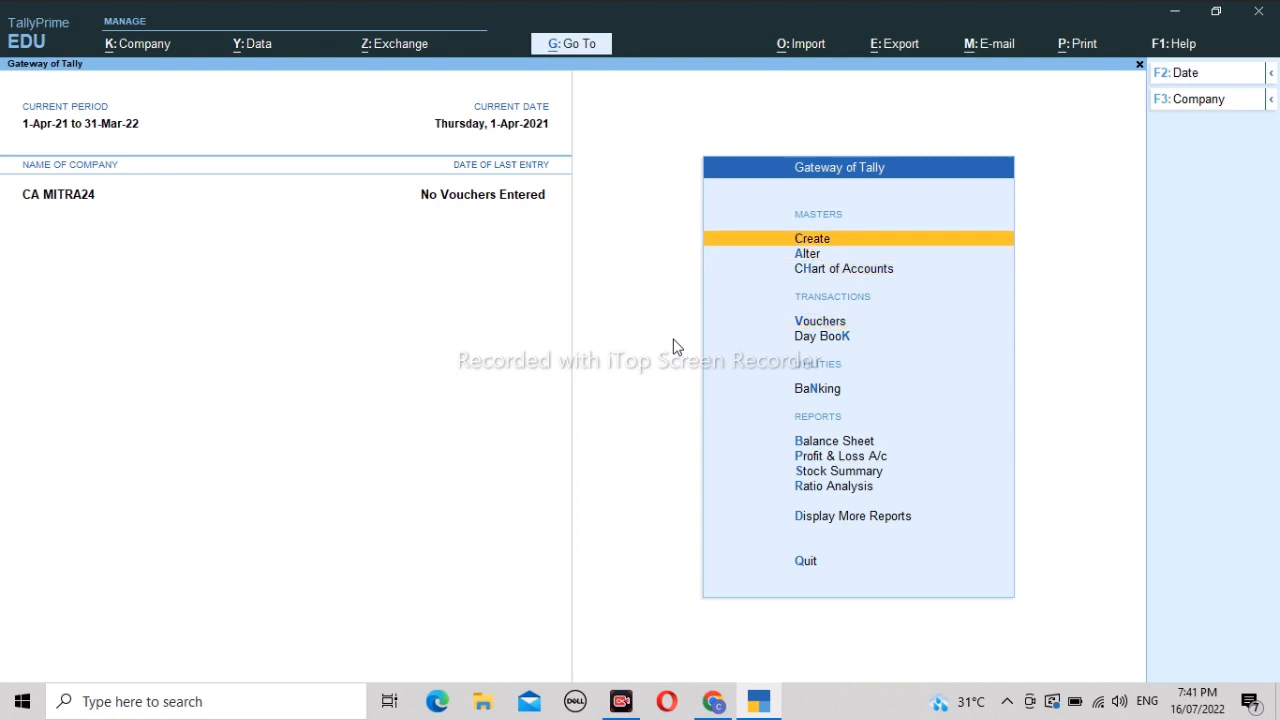
key("Down")
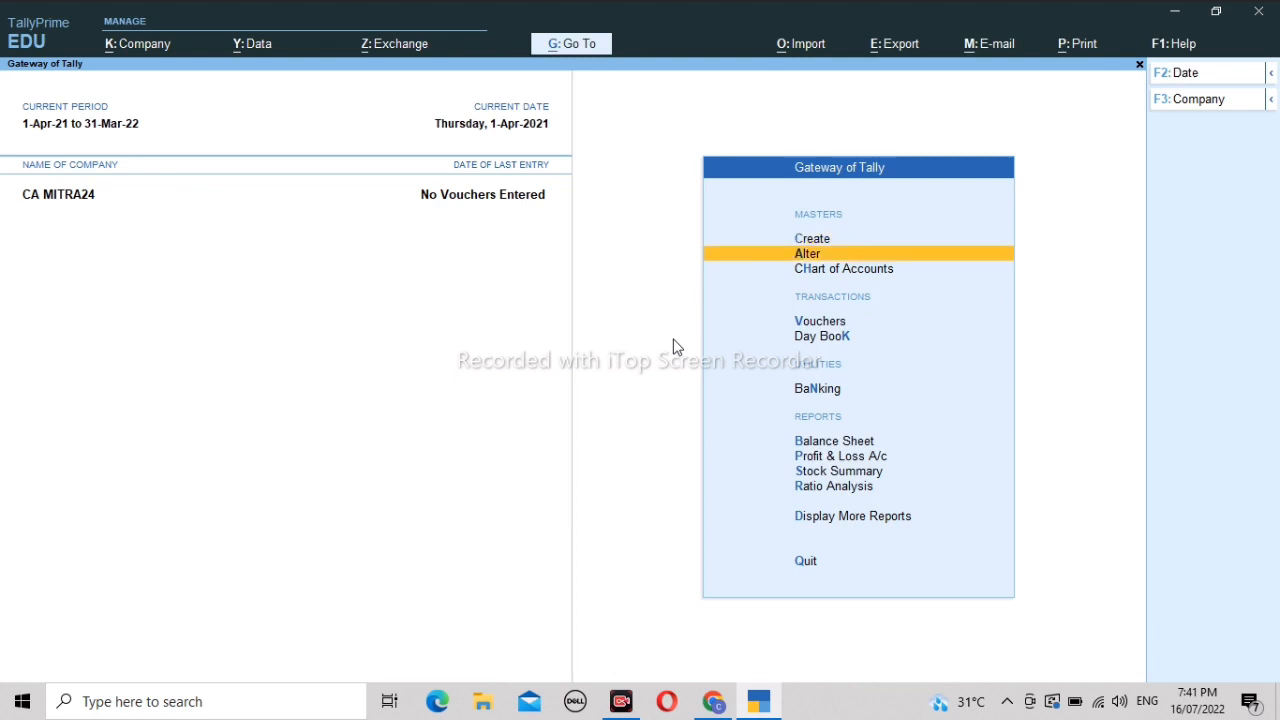
key("Down")
key("Down")
key("Down")
key("Down")
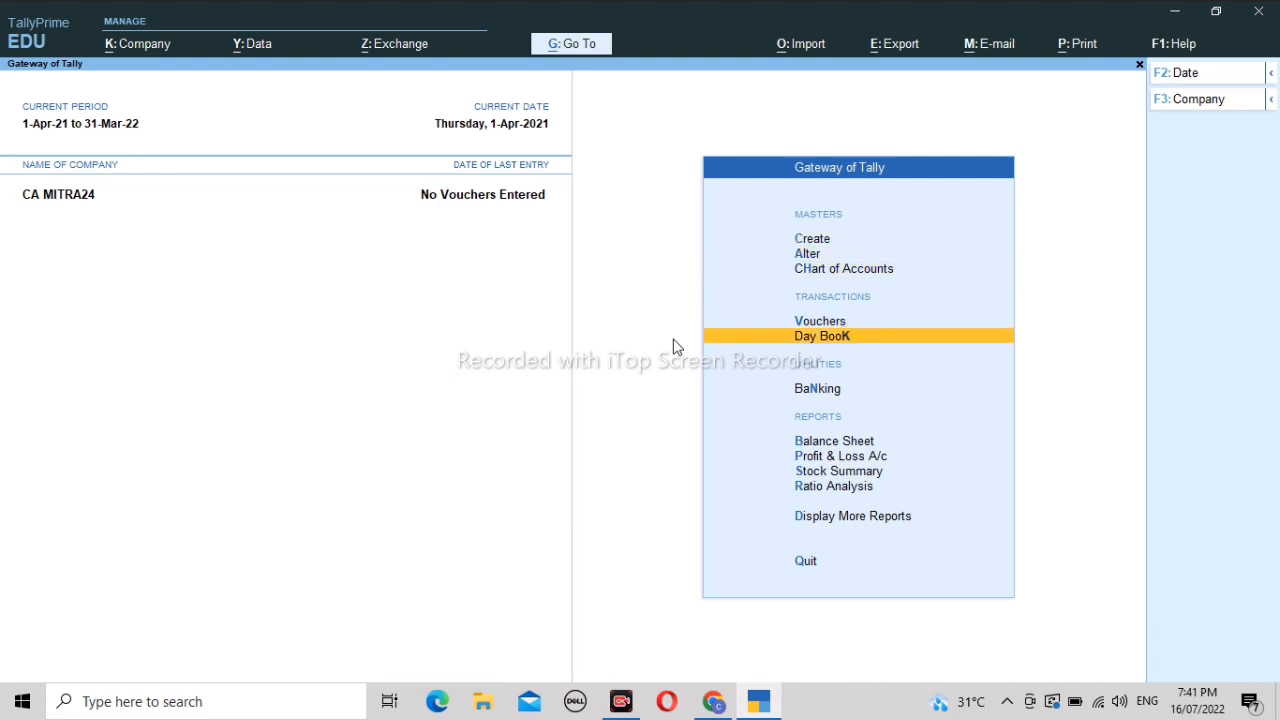
key("Down")
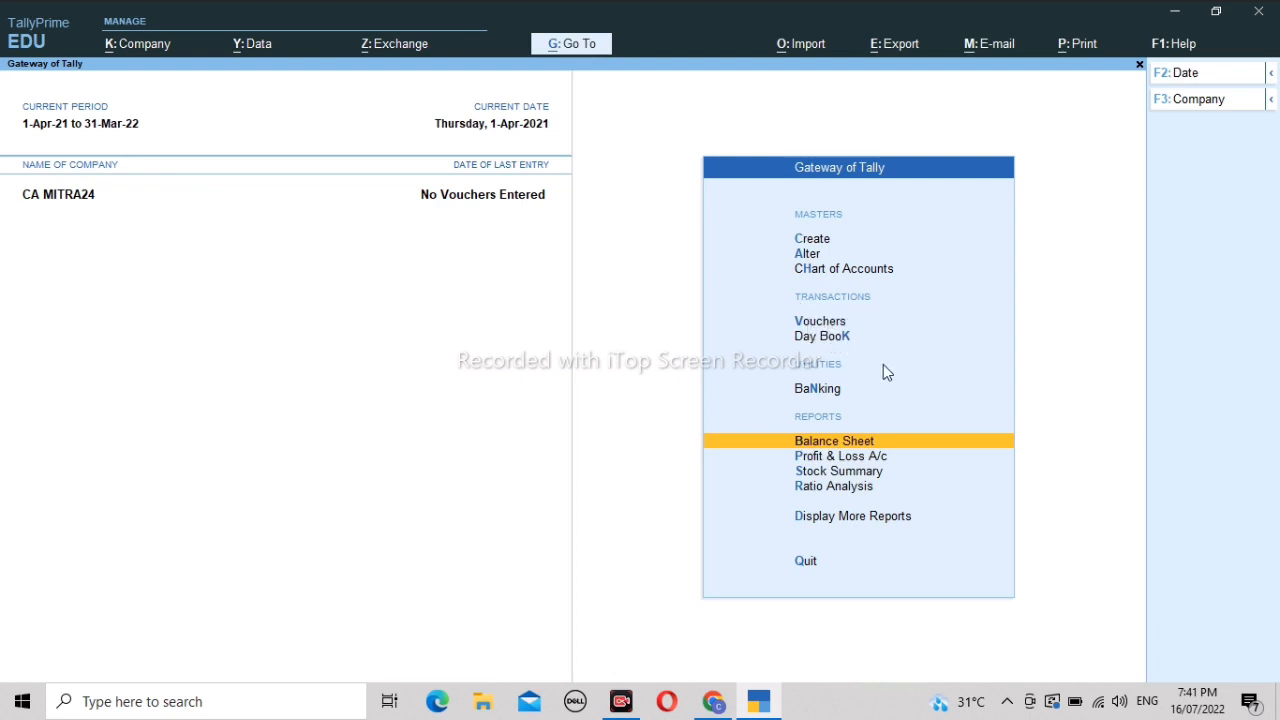
key("Up")
key("Up")
key("Up")
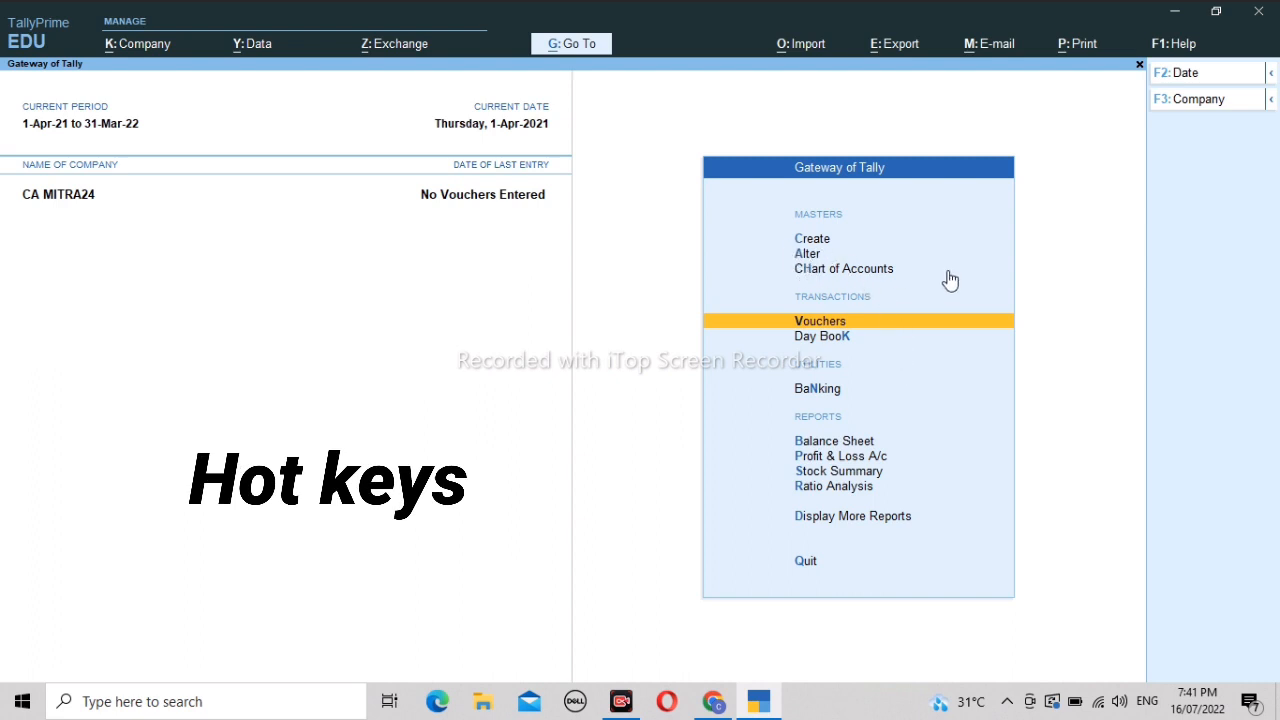
View the lists of masters for creation and for alteration, returning to the Gateway of Tally after each.
key("c")
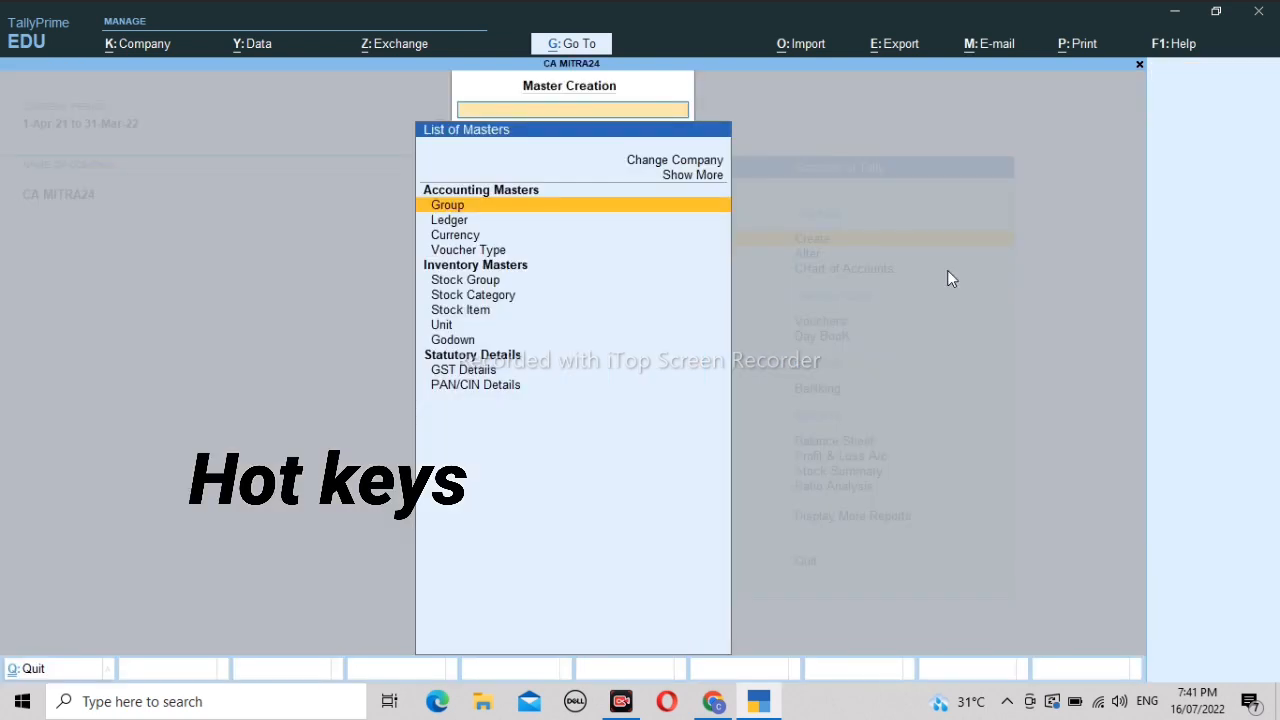
key("Escape")
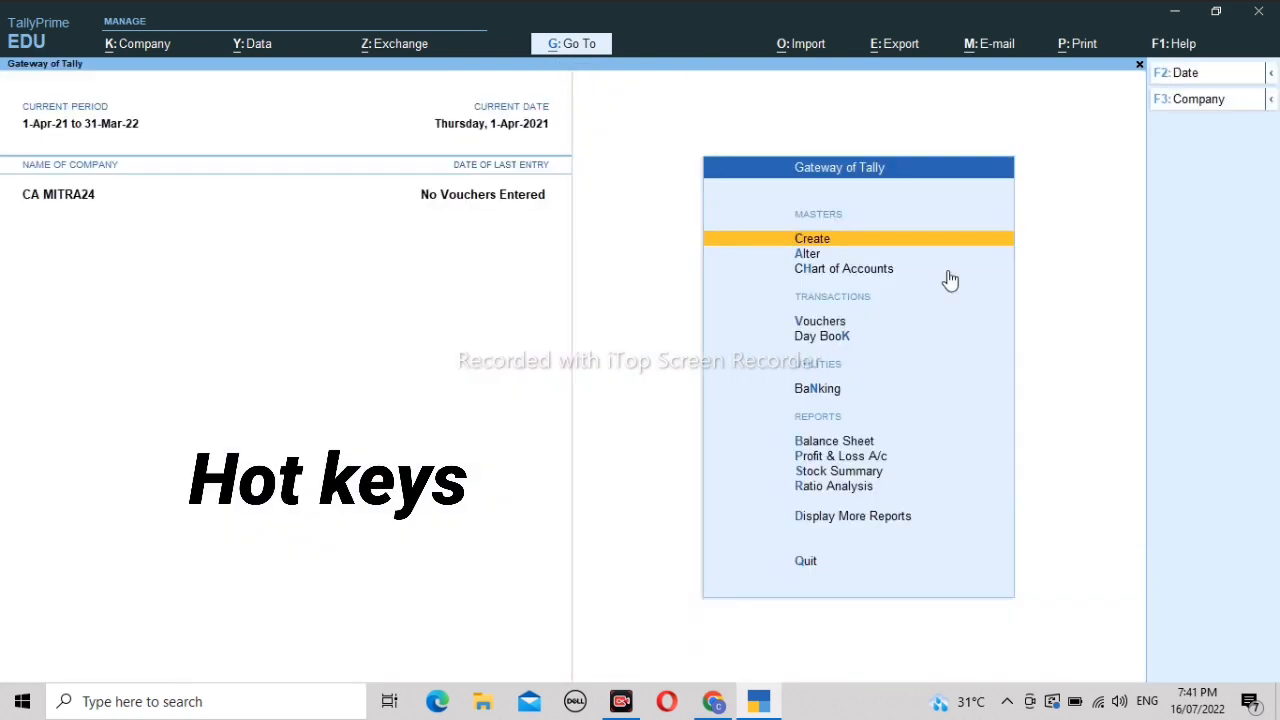
key("a")
key("Escape")
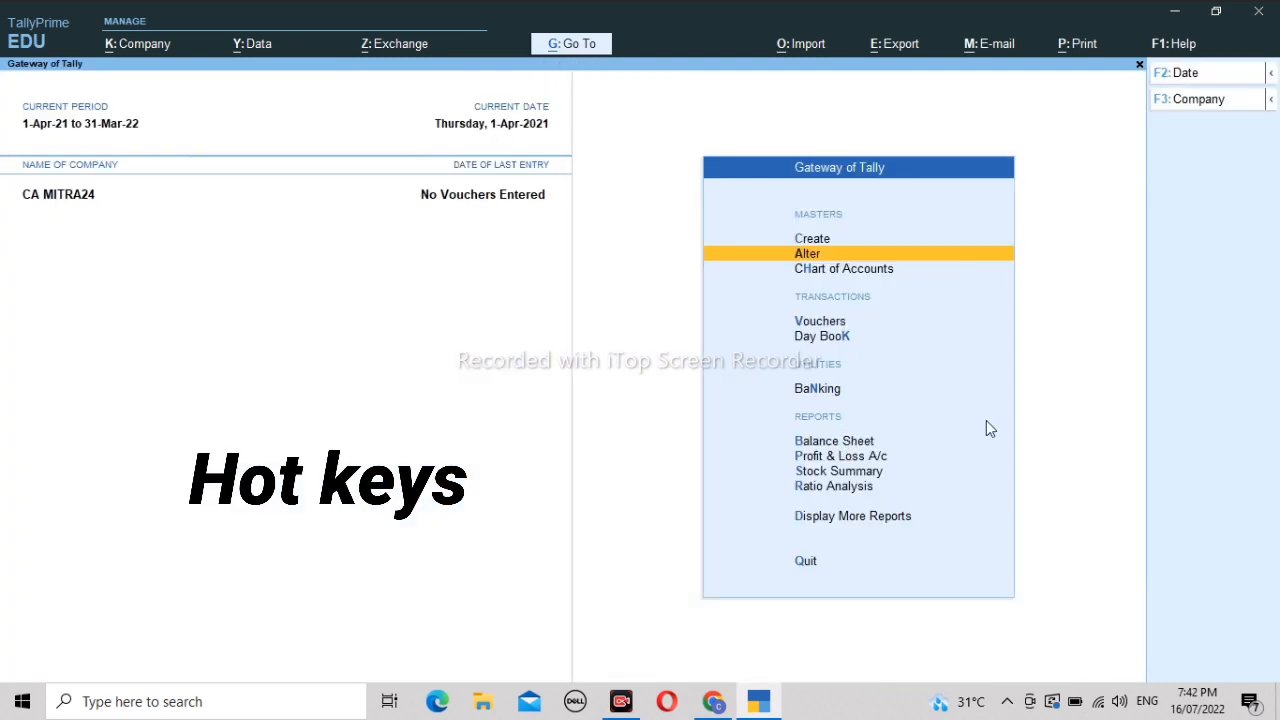
View the Balance Sheet and the Ratio Analysis report, returning to the Gateway of Tally after each.
key("b")
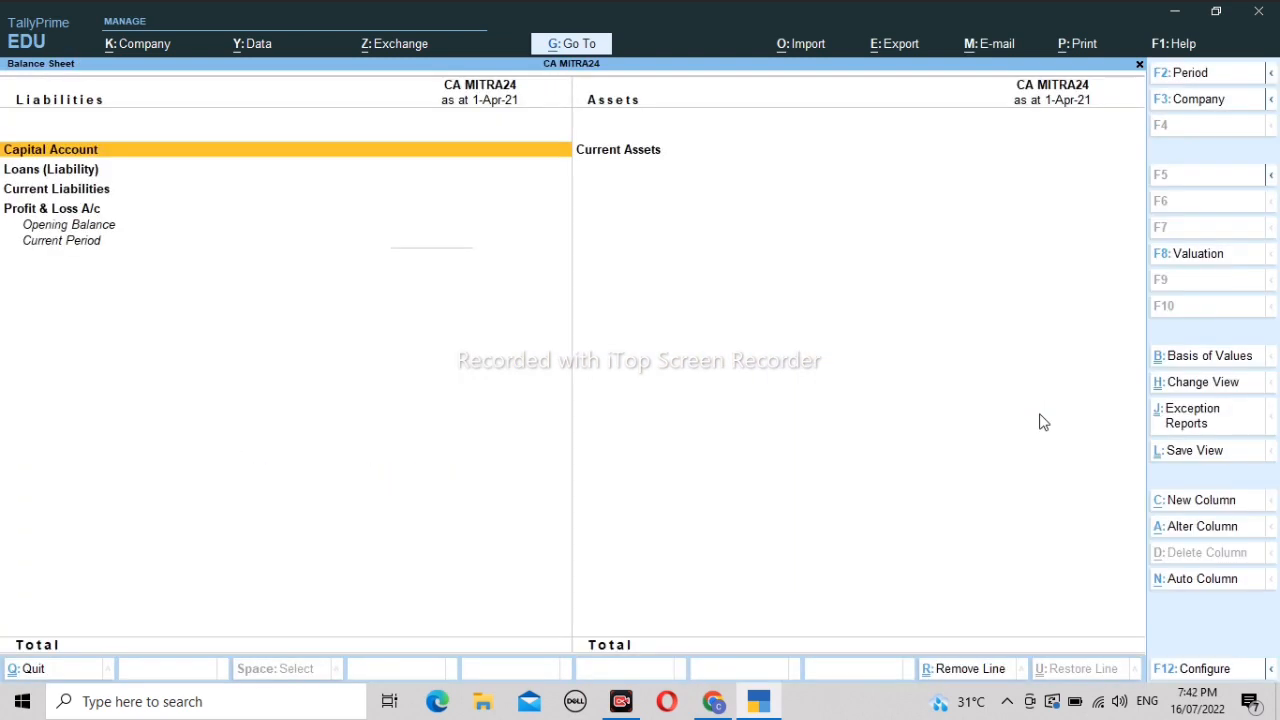
key("Escape")
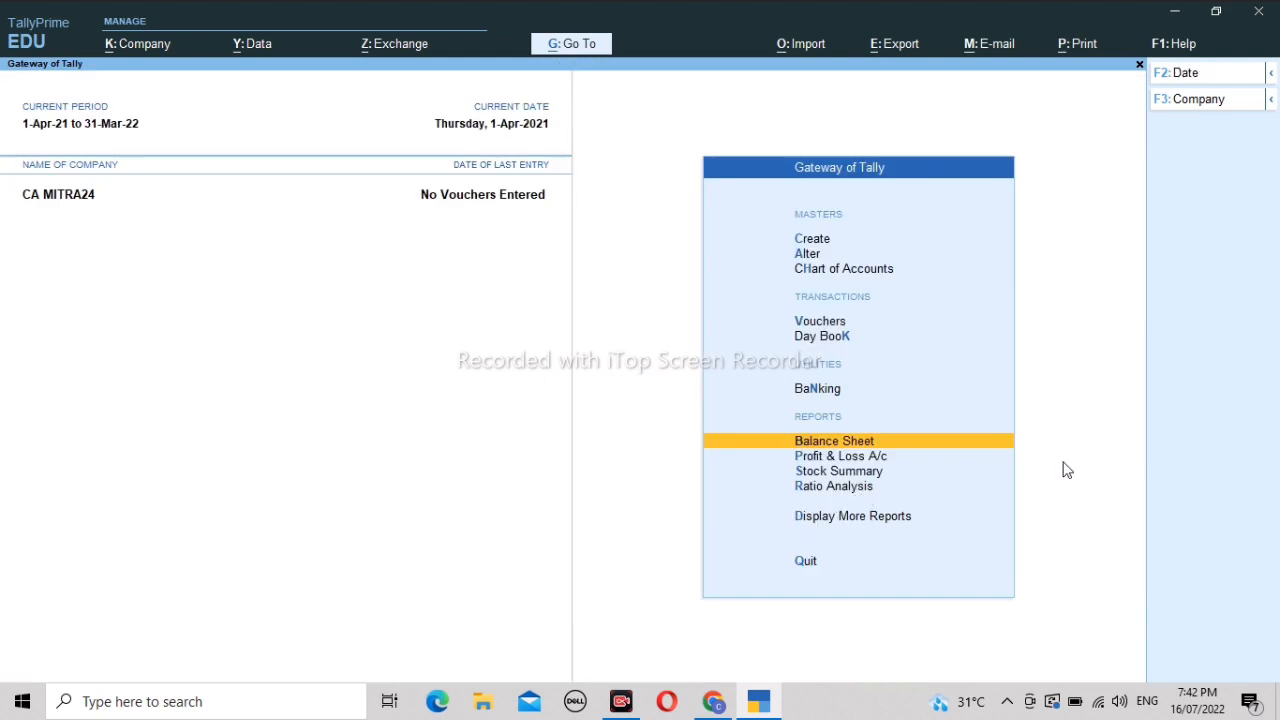
key("r")
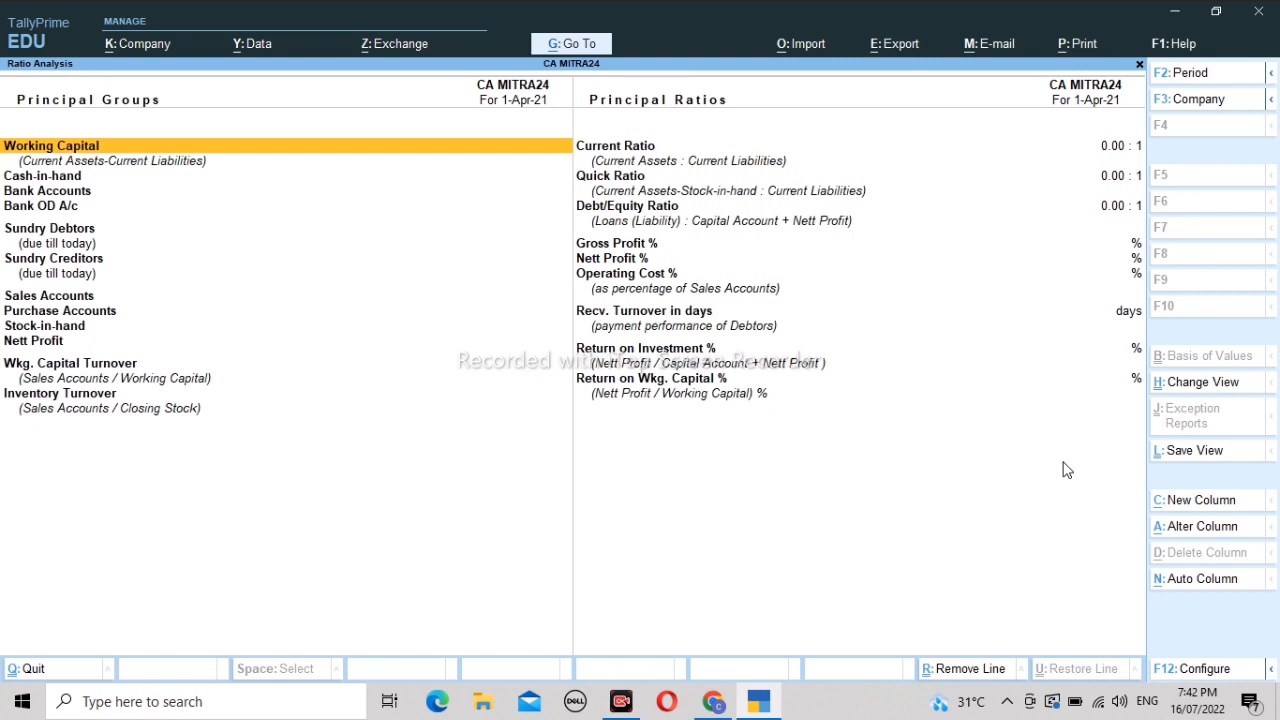
key("Escape")
key("Up")
key("Up")
key("Up")
key("Up")
key("Up")
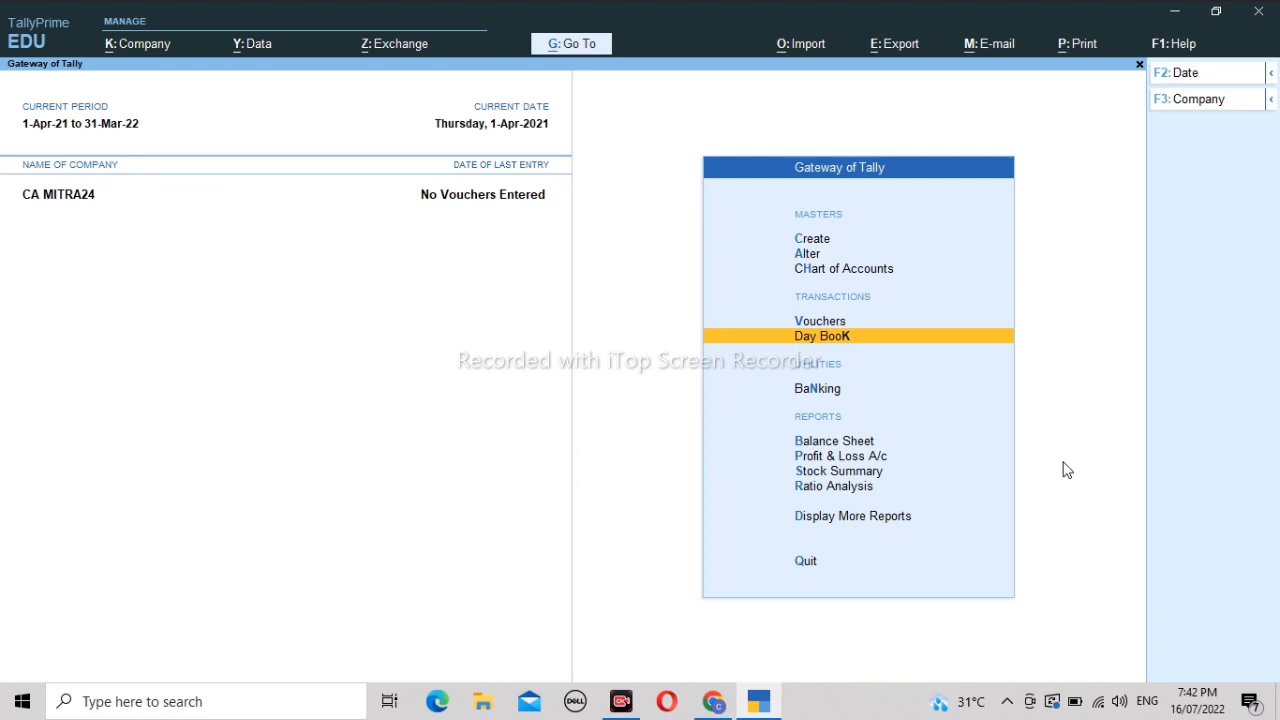
key("Down")
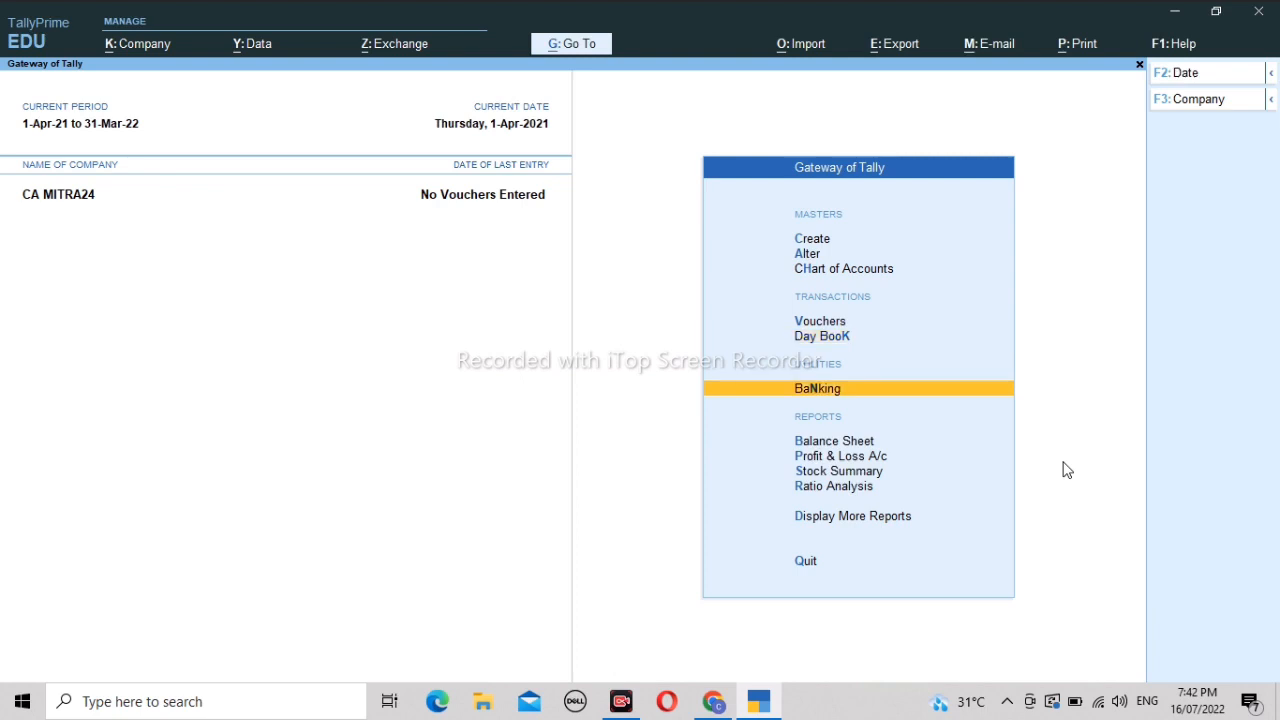
key("Up")
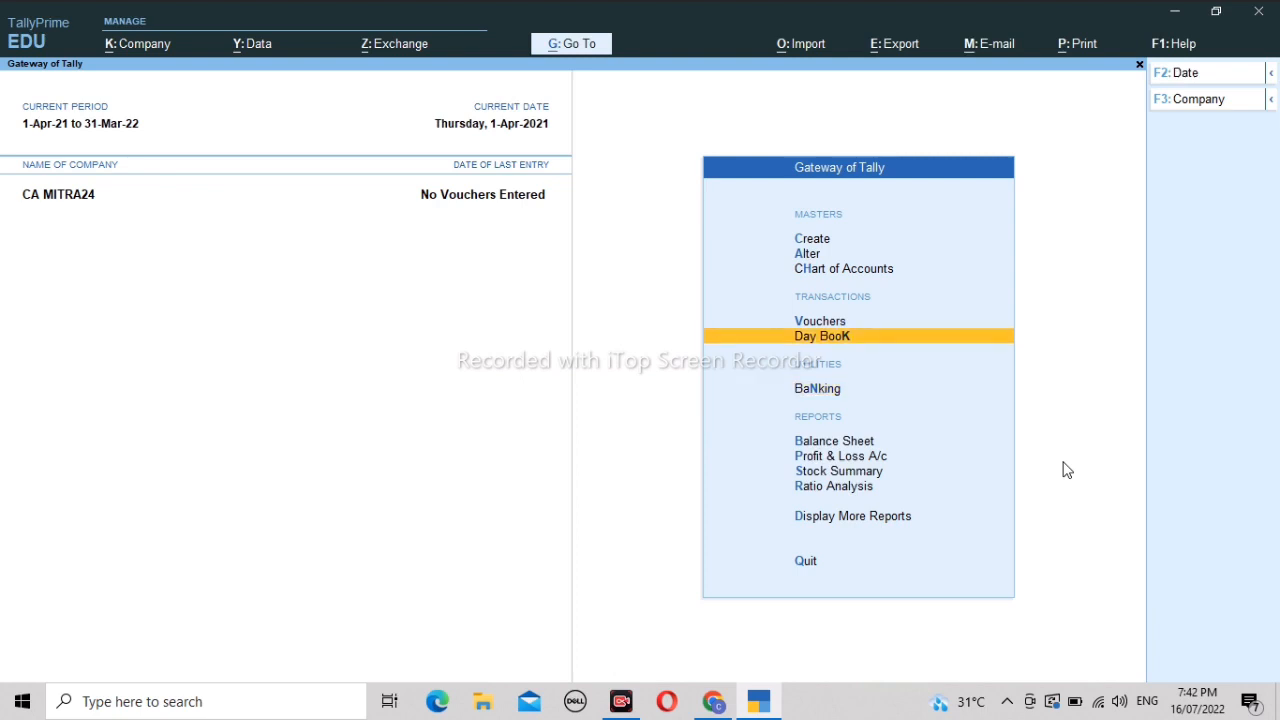
key("Up")
key("Up")
key("Up")
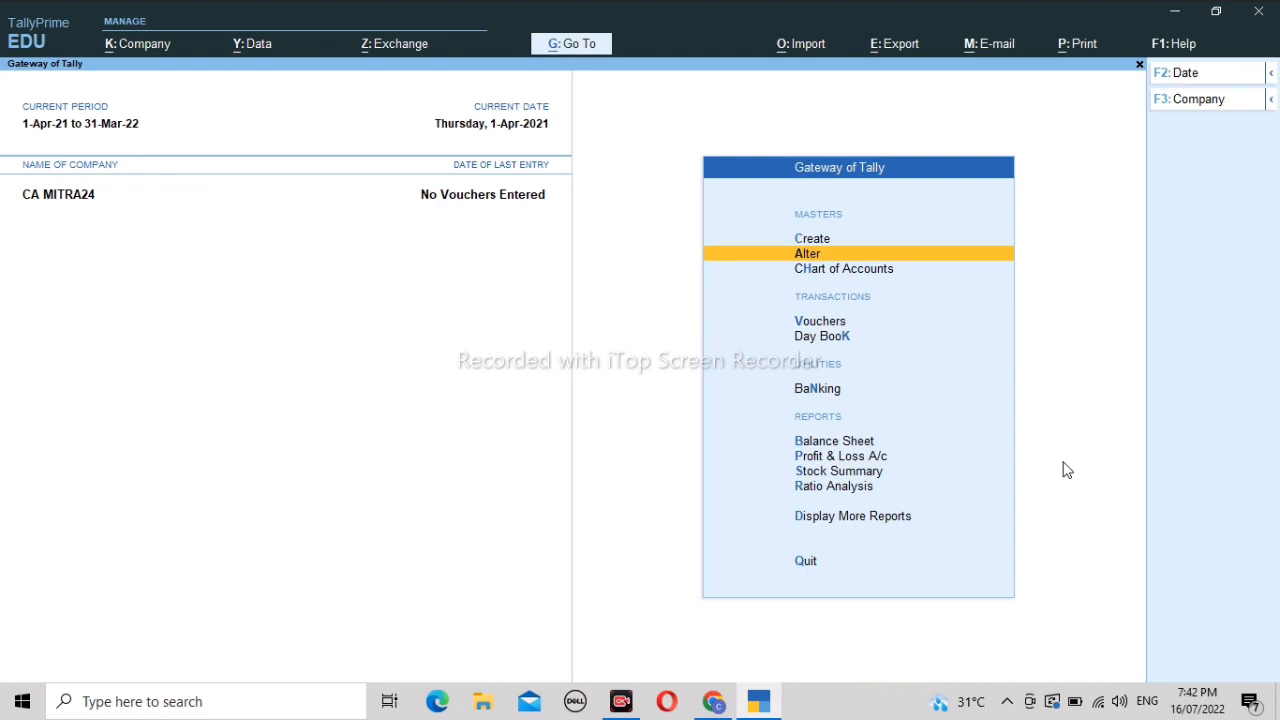
key("Down")
key("Up")
key("Up")
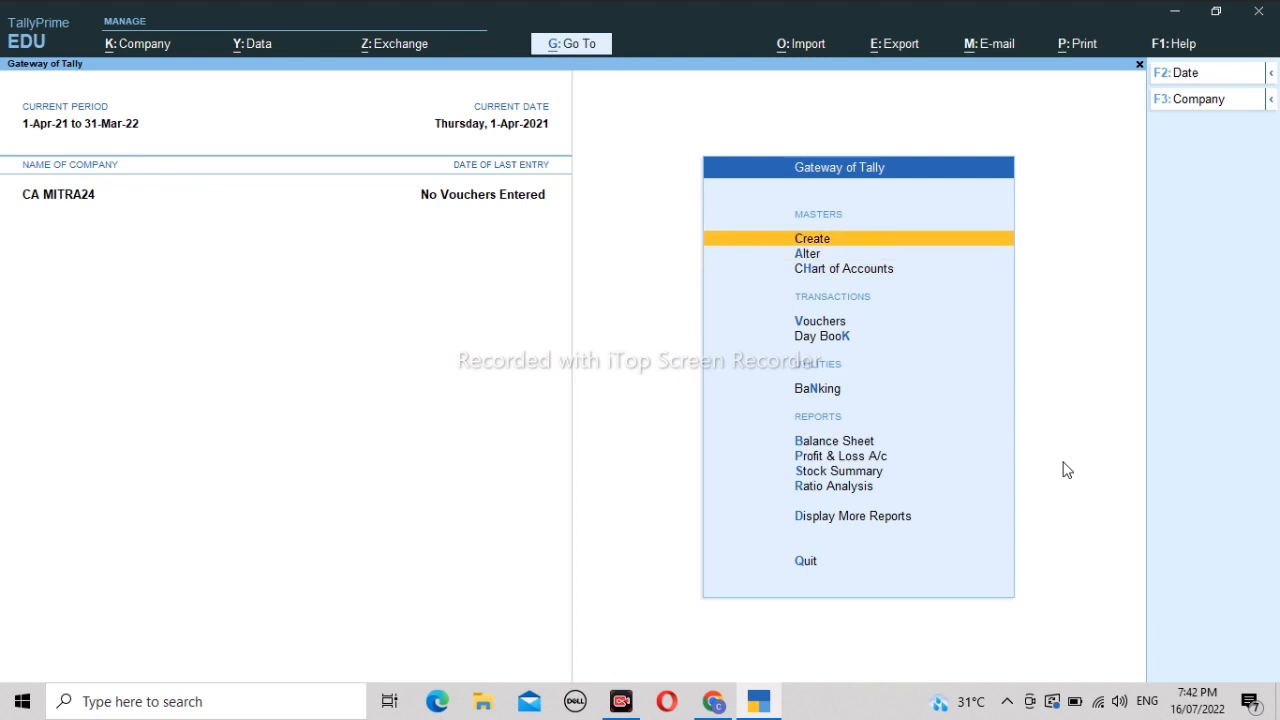
Open the list of ledgers available for master alteration.
key("Down")
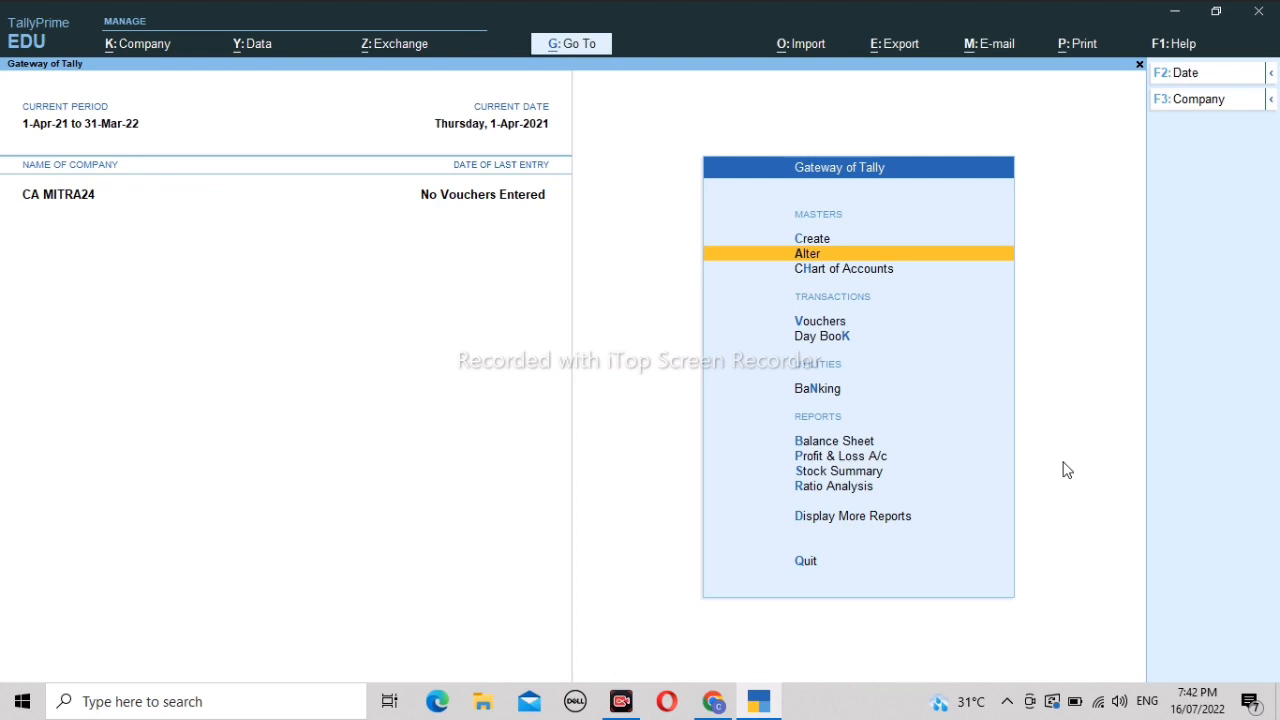
key("Down")
key("Up")
key("Return")
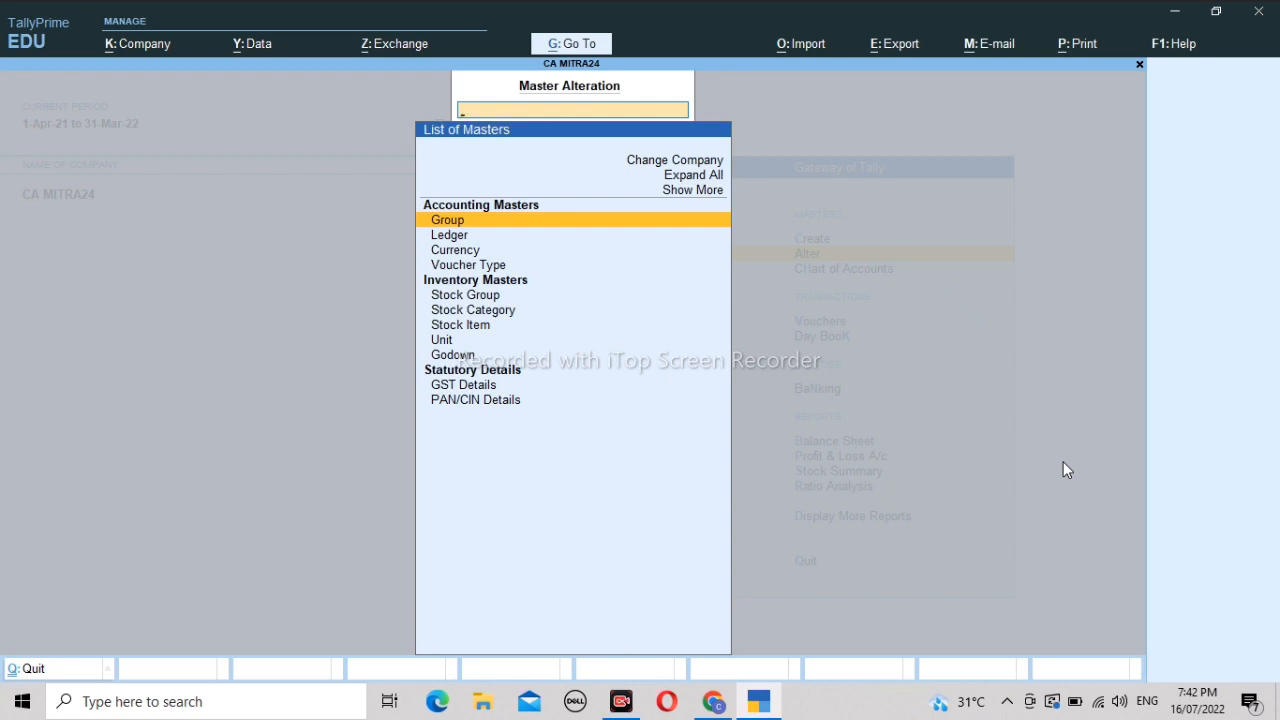
key("Down")
key("Up")
key("Down")
key("Return")
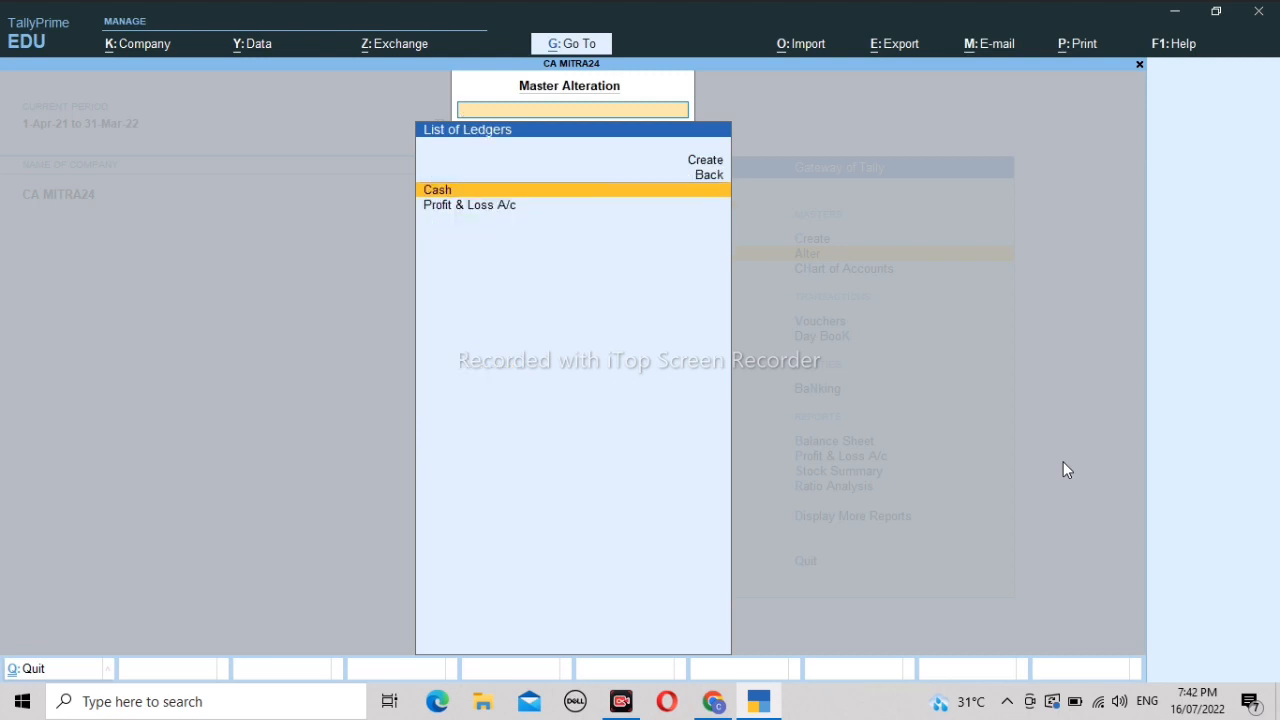
Examine the Cash and Profit & Loss A/c ledgers in the list, then return to the Gateway of Tally.
key("Down")
key("Up")
key("Down")
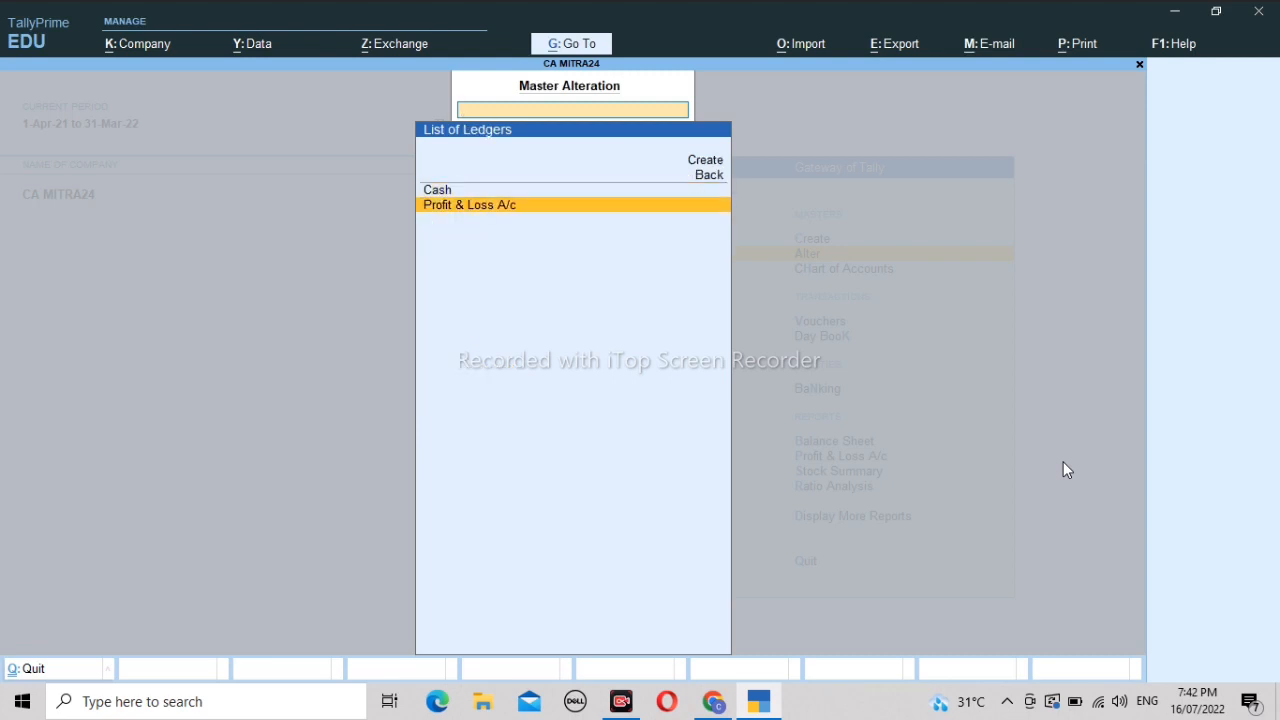
key("Up")
key("Down")
key("Up")
key("Down")
key("Up")
key("Down")
key("Escape")
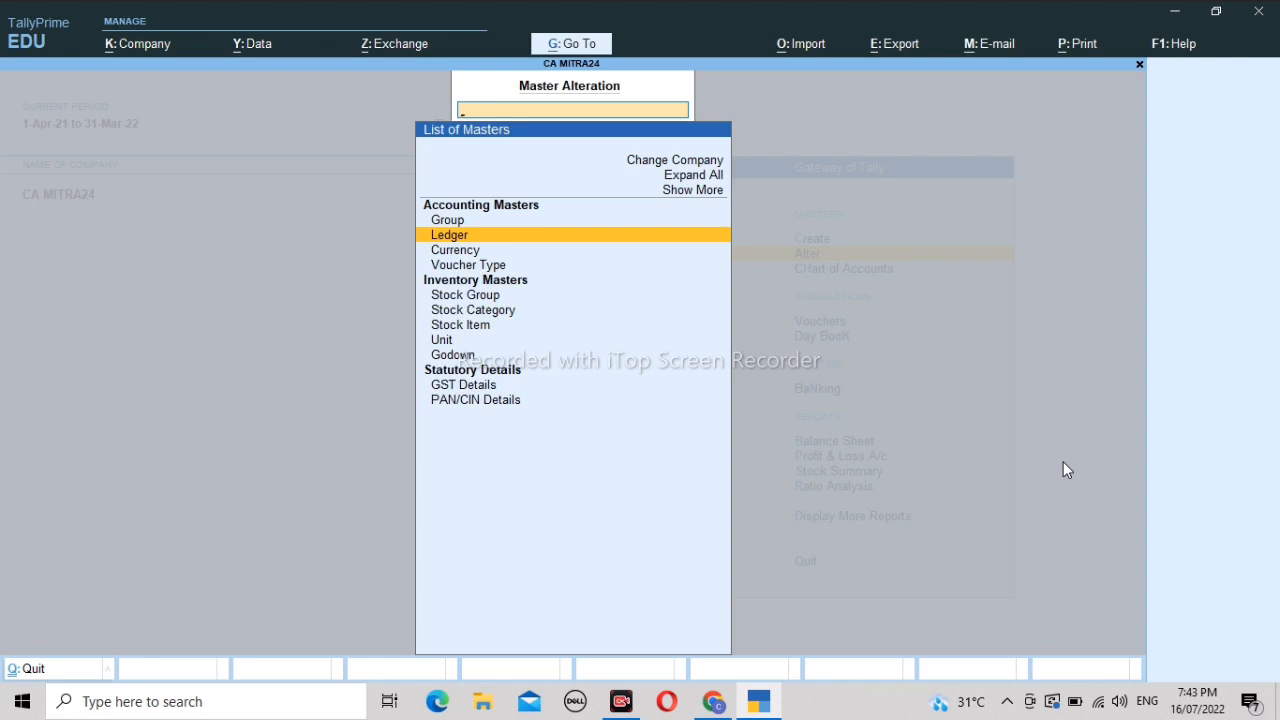
key("Up")
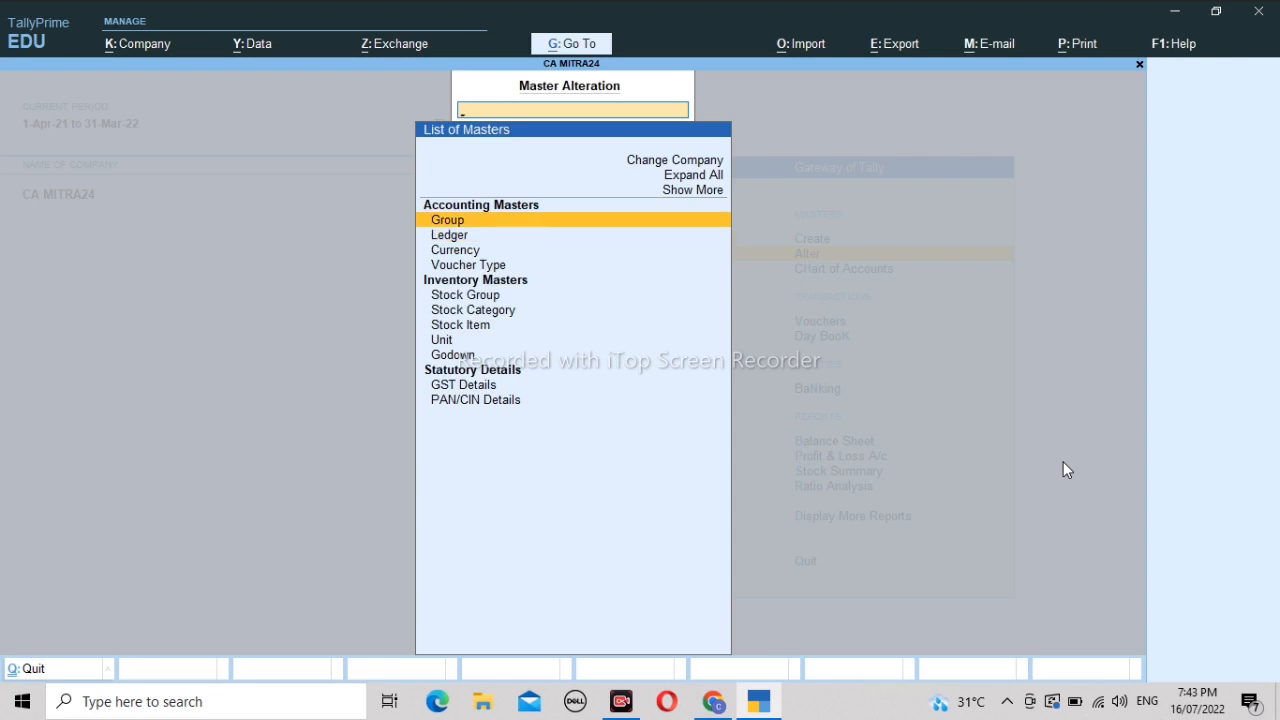
key("Escape")
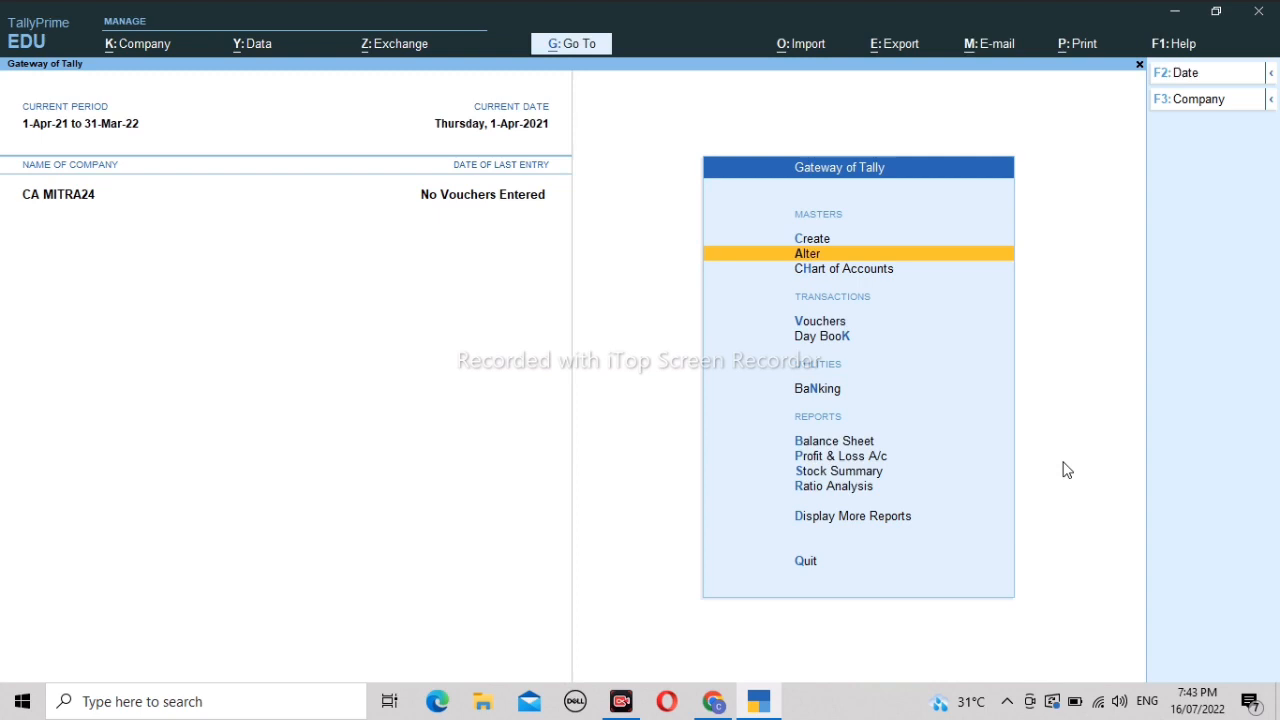
View the Group and Ledger entries among the alterable accounting masters and return to the Gateway of Tally.
key("Return")
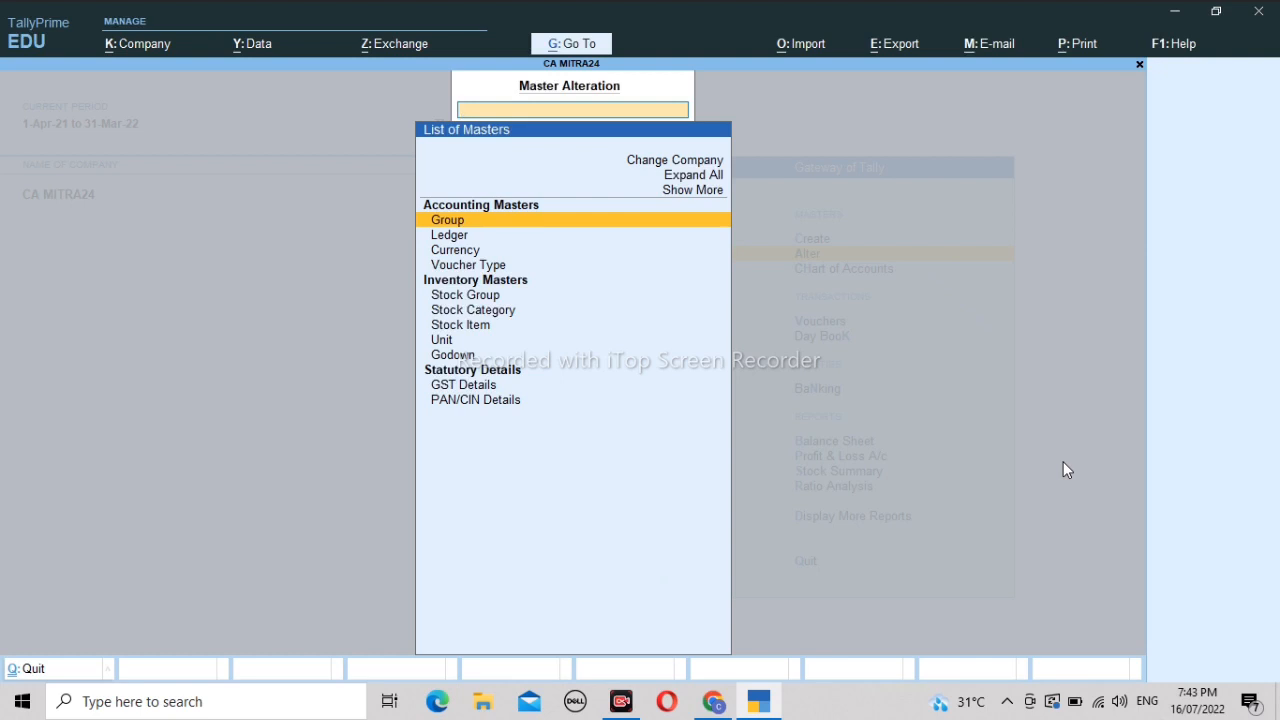
key("Down")
key("Up")
key("Down")
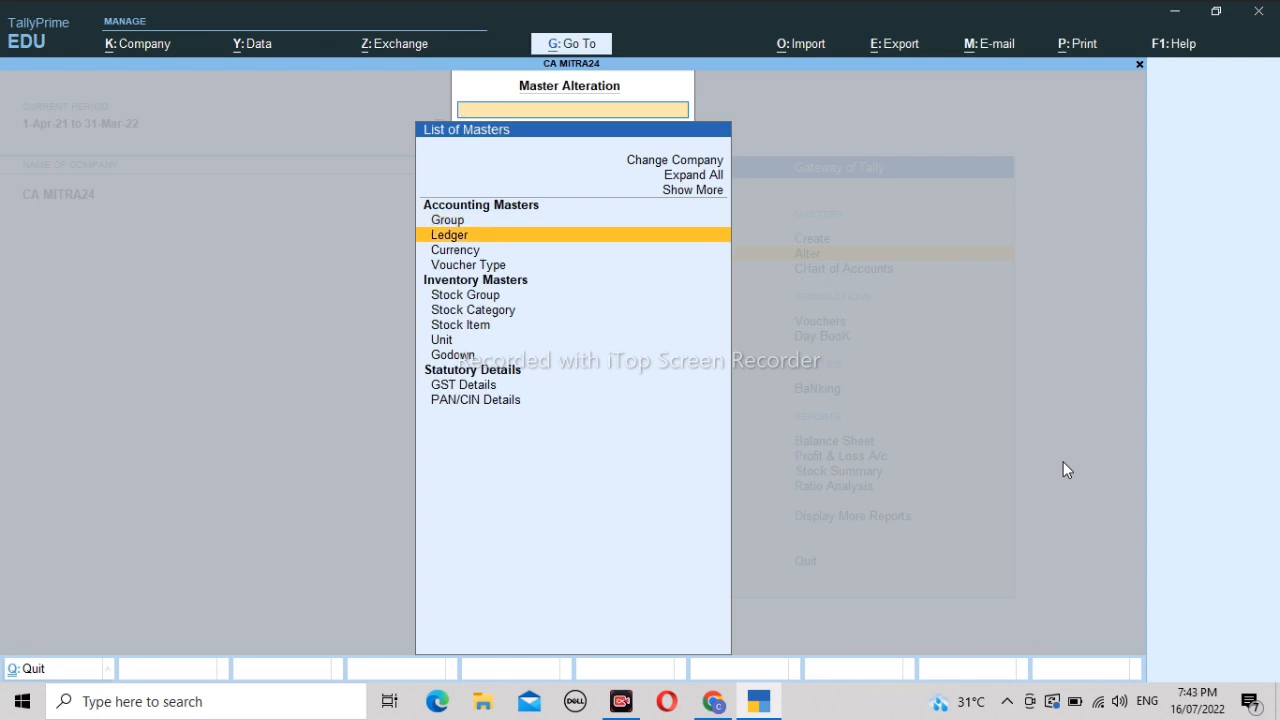
key("Up")
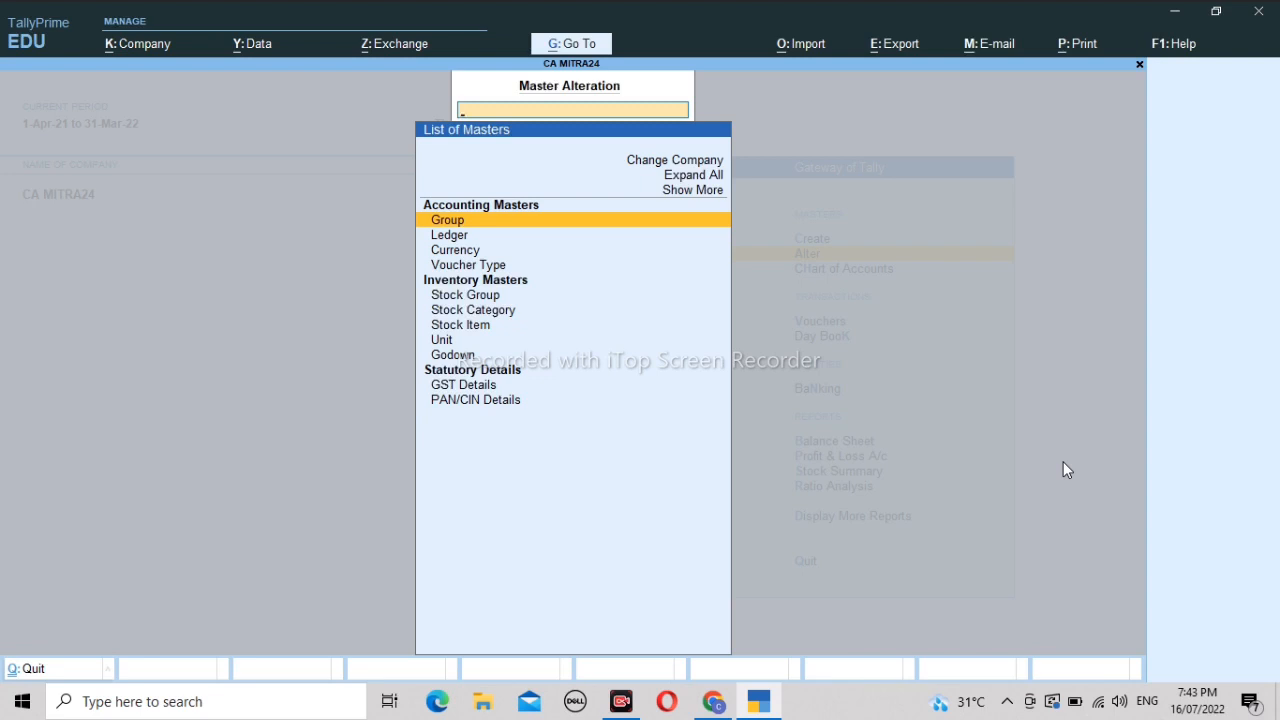
key("Escape")
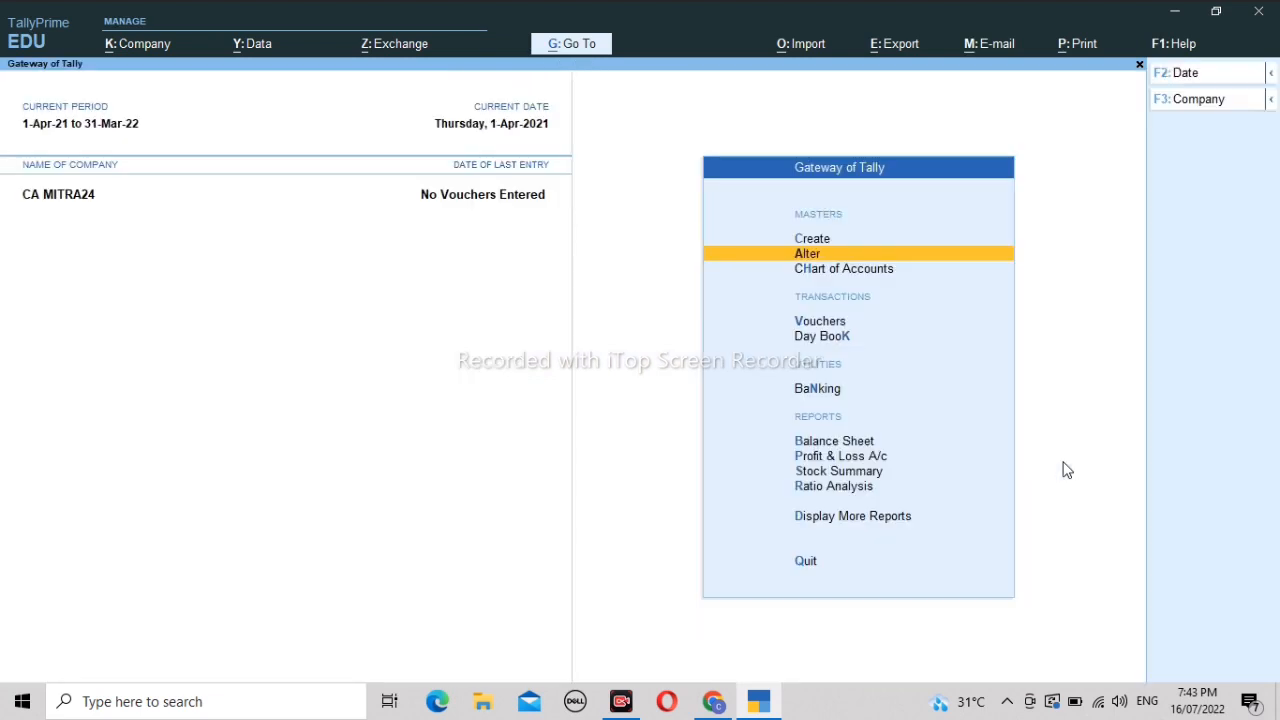
Open the list of groups for master alteration and look through it from Bank Accounts down to Unsecured Loans.
key("Return")
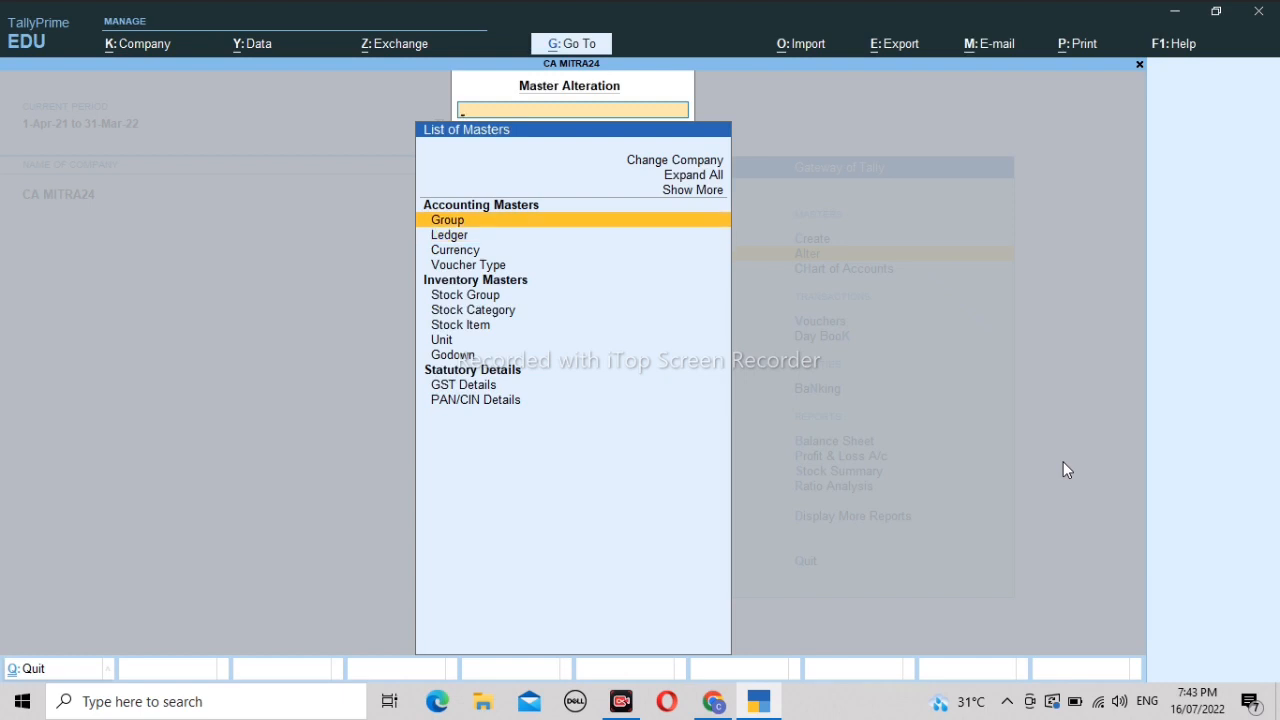
key("Return")
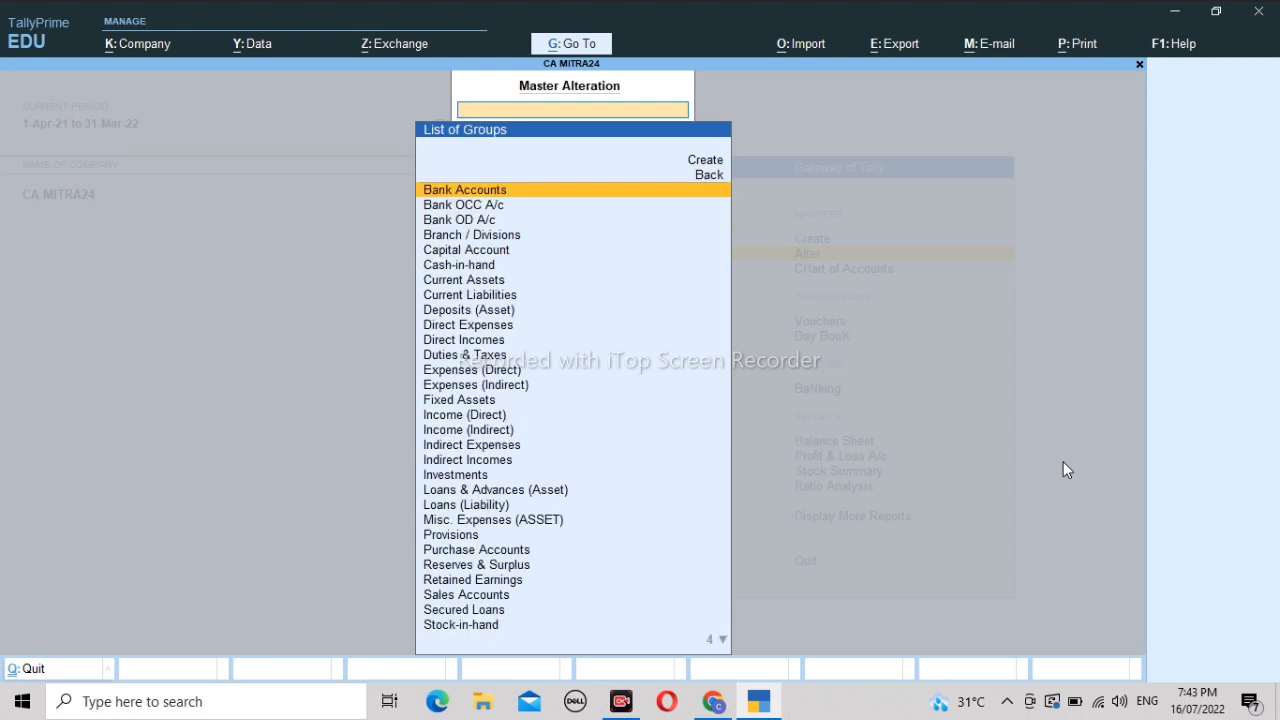
key("Down")
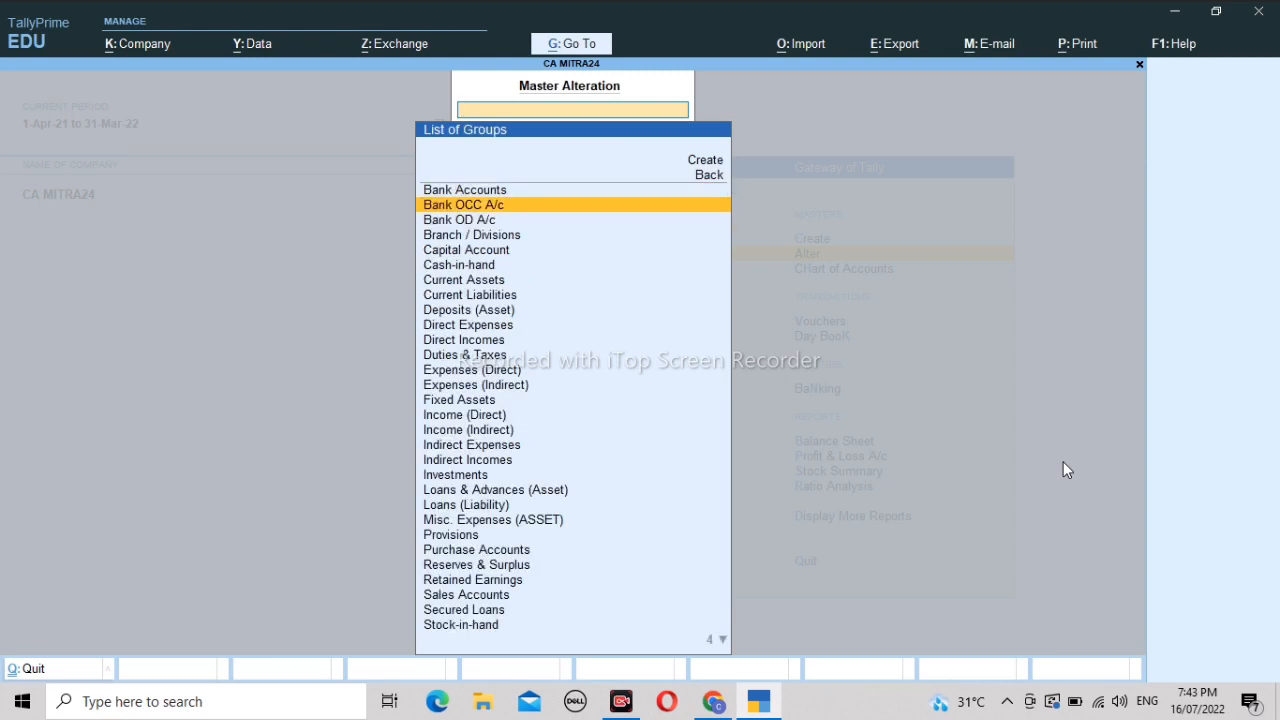
key("Down")
key("Down")
key("Down")
key("Down")
key("Down")
key("Down")
key("Down")
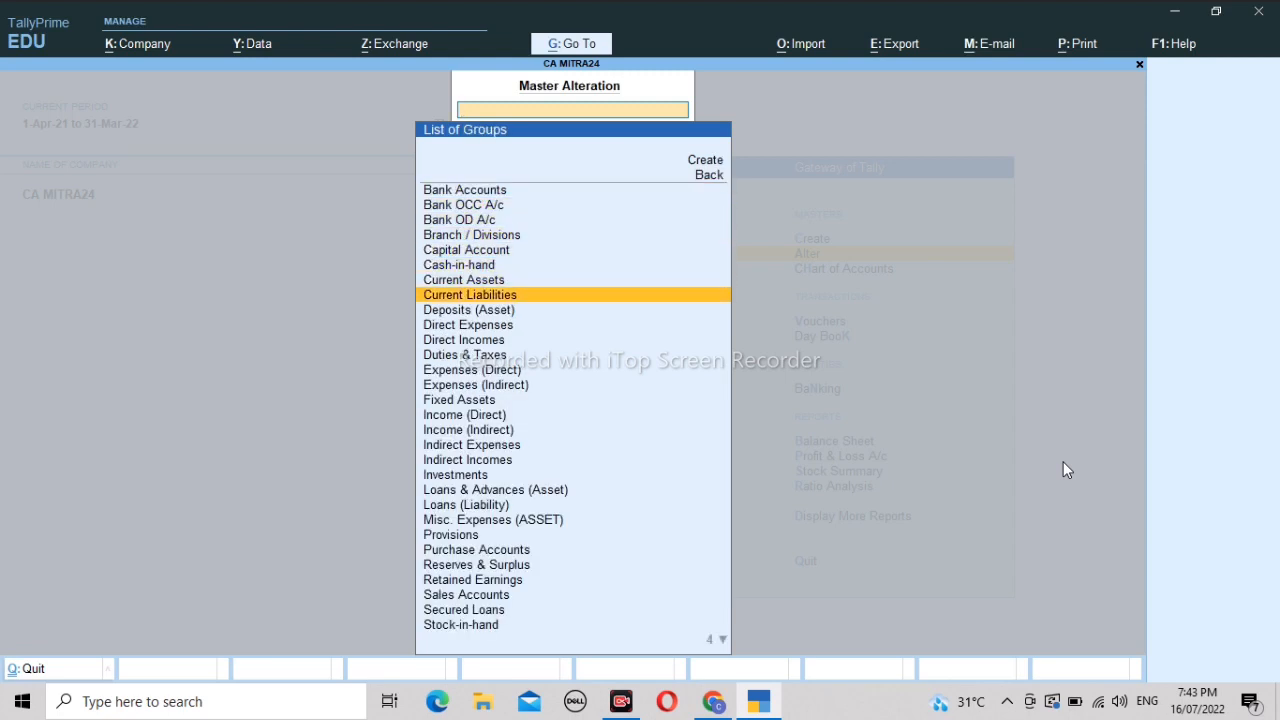
key("Down")
key("Down")
key("Down")
key("Down")
key("Down")
key("Down")
key("Down")
key("Down")
key("Down")
key("Down")
key("Down")
key("Down")
key("Down")
key("Down")
key("Down")
key("Down")
key("Down")
key("Down")
key("Down")
key("Down")
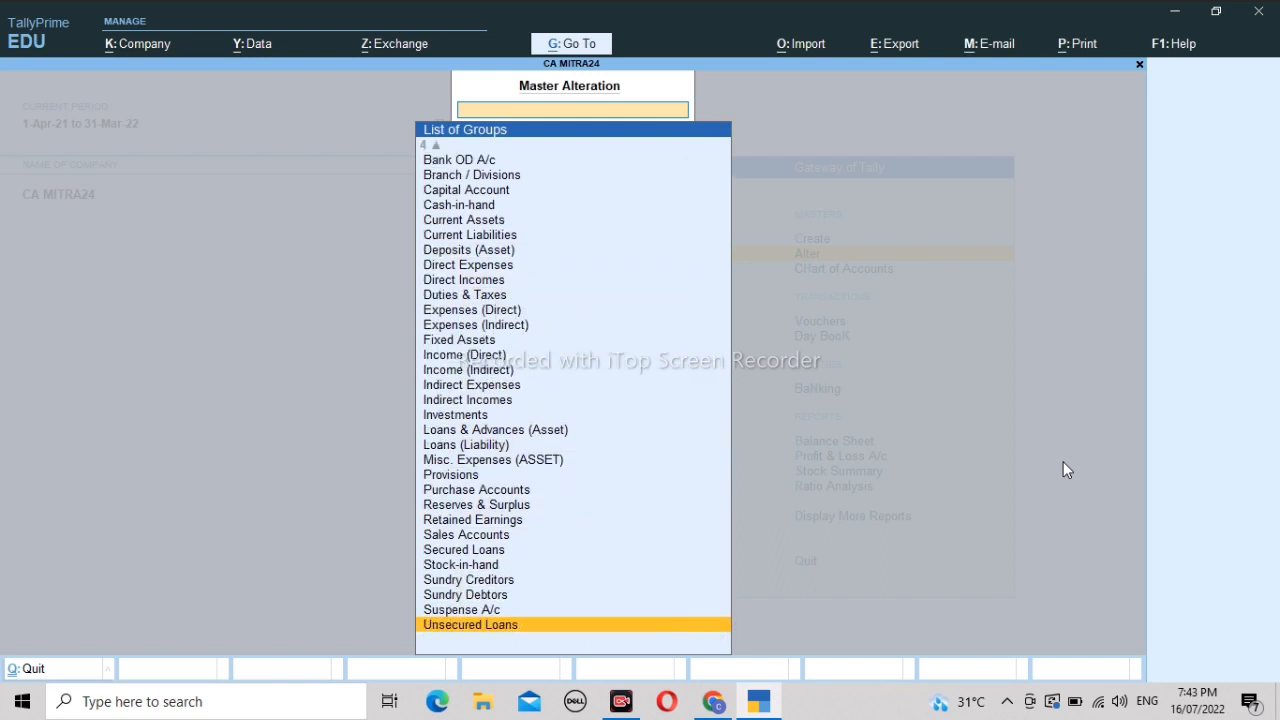
Look back through the list of groups from Unsecured Loans up to the Create option at its start.
key("Up")
key("Up")
key("Up")
key("Up")
key("Up")
key("Up")
key("Up")
key("Up")
key("Up")
key("Up")
key("Up")
key("Up")
key("Up")
key("Up")
key("Up")
key("Up")
key("Up")
key("Up")
key("Up")
key("Up")
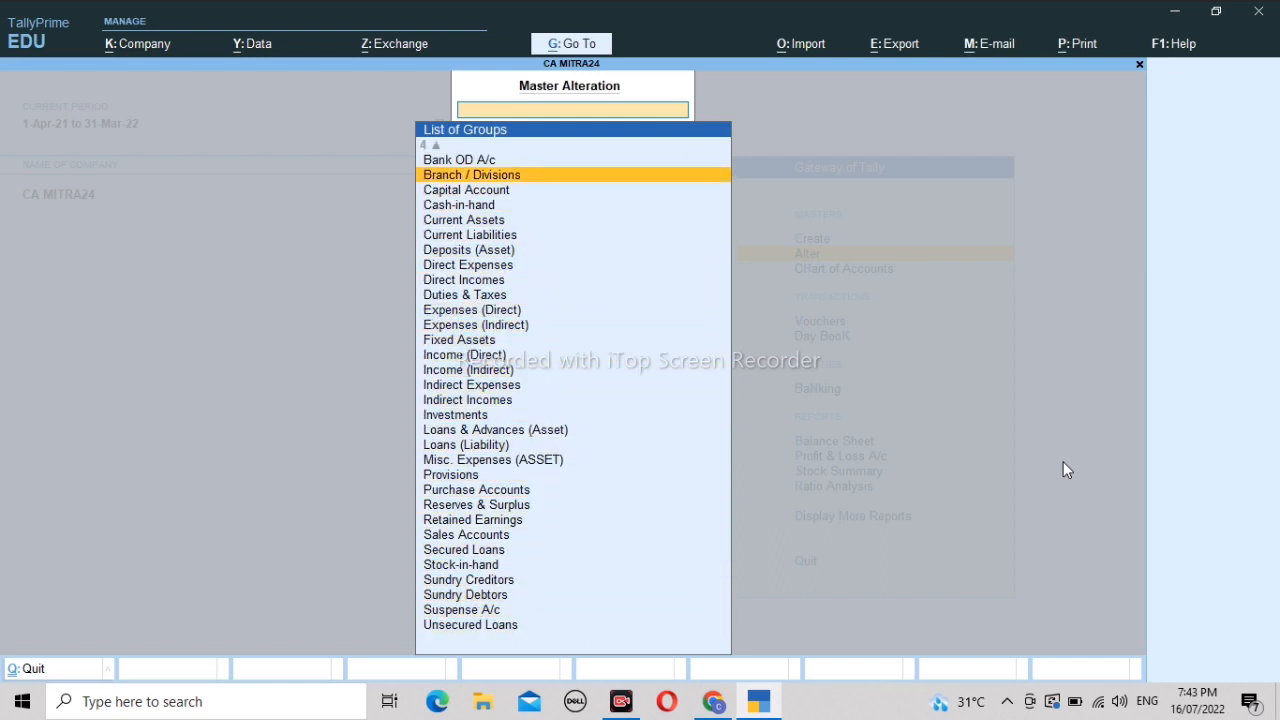
key("Up")
key("Up")
key("Up")
key("Up")
key("Up")
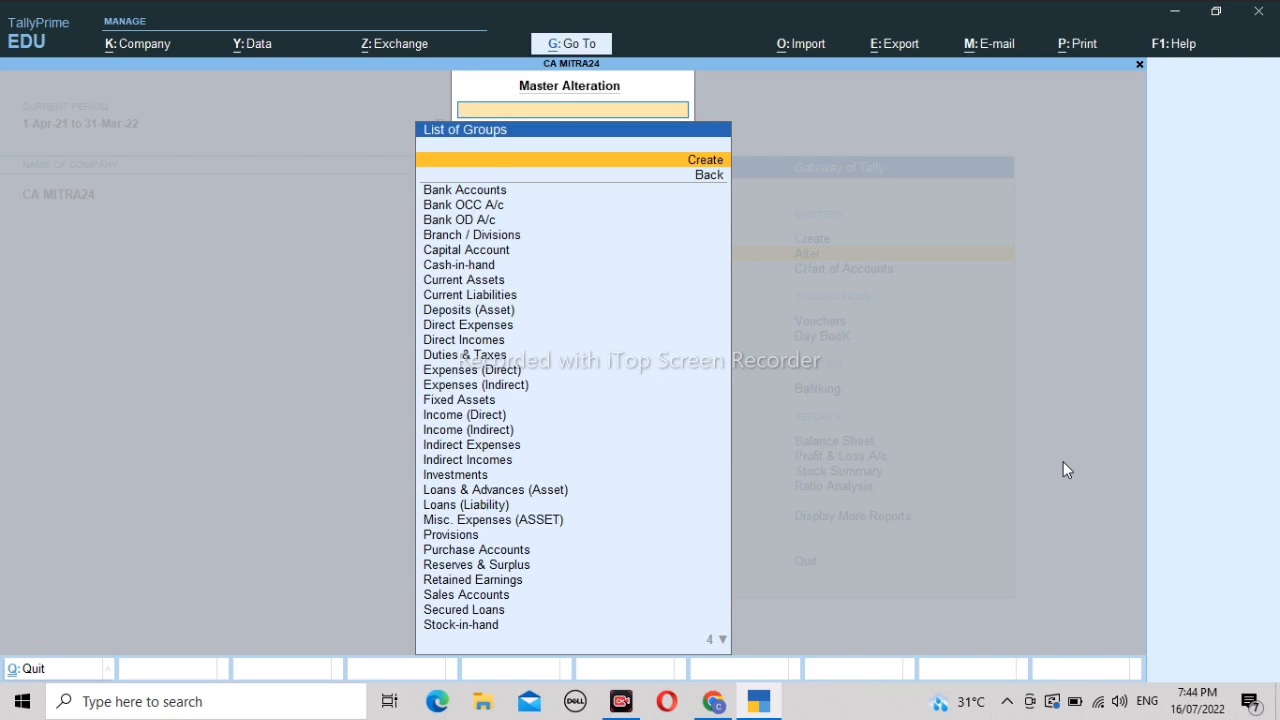
Examine the Bank Accounts, Bank OCC A/c, Bank OD A/c, Branch / Divisions, Capital Account and Cash-in-hand groups in order.
key("Down")
key("Down")
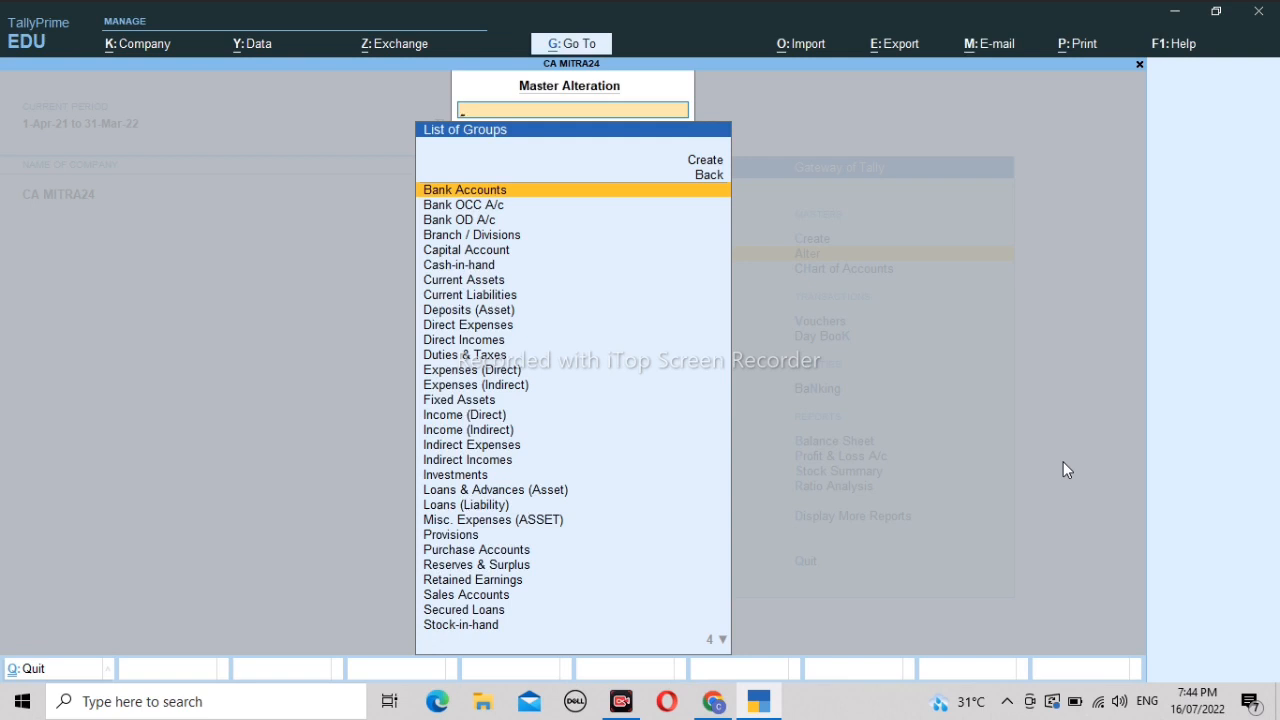
key("Down")
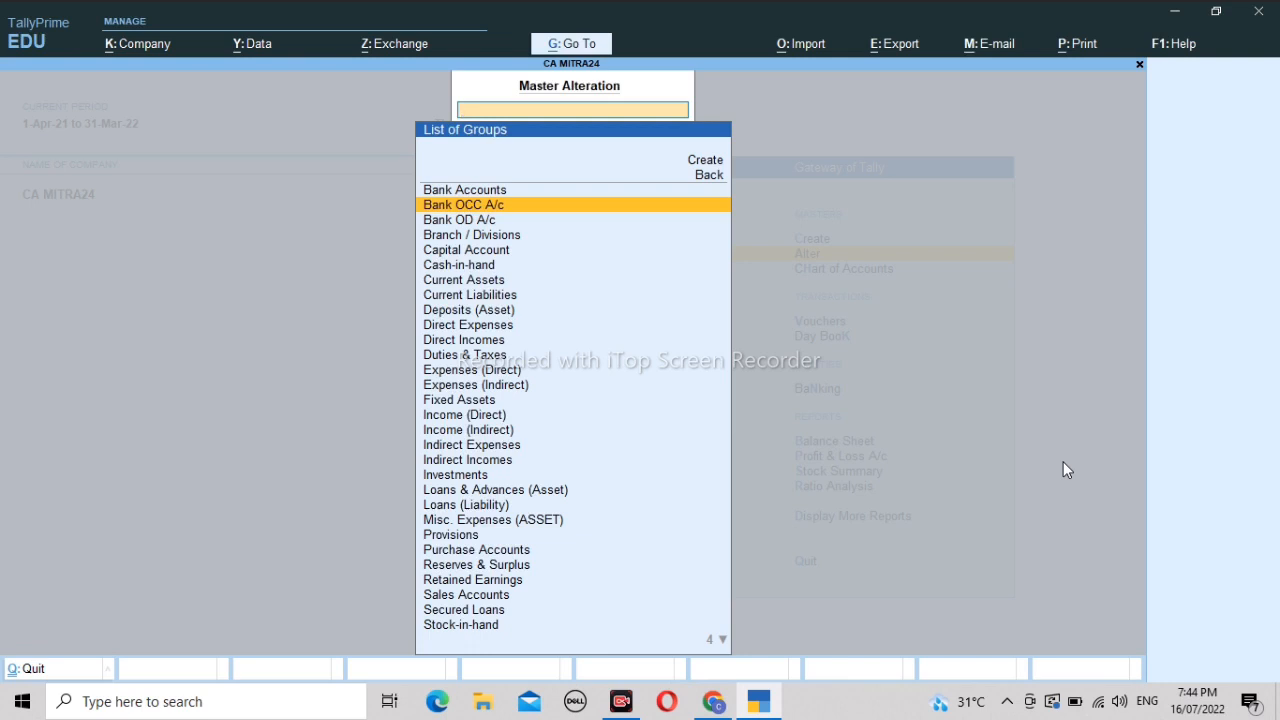
key("Down")
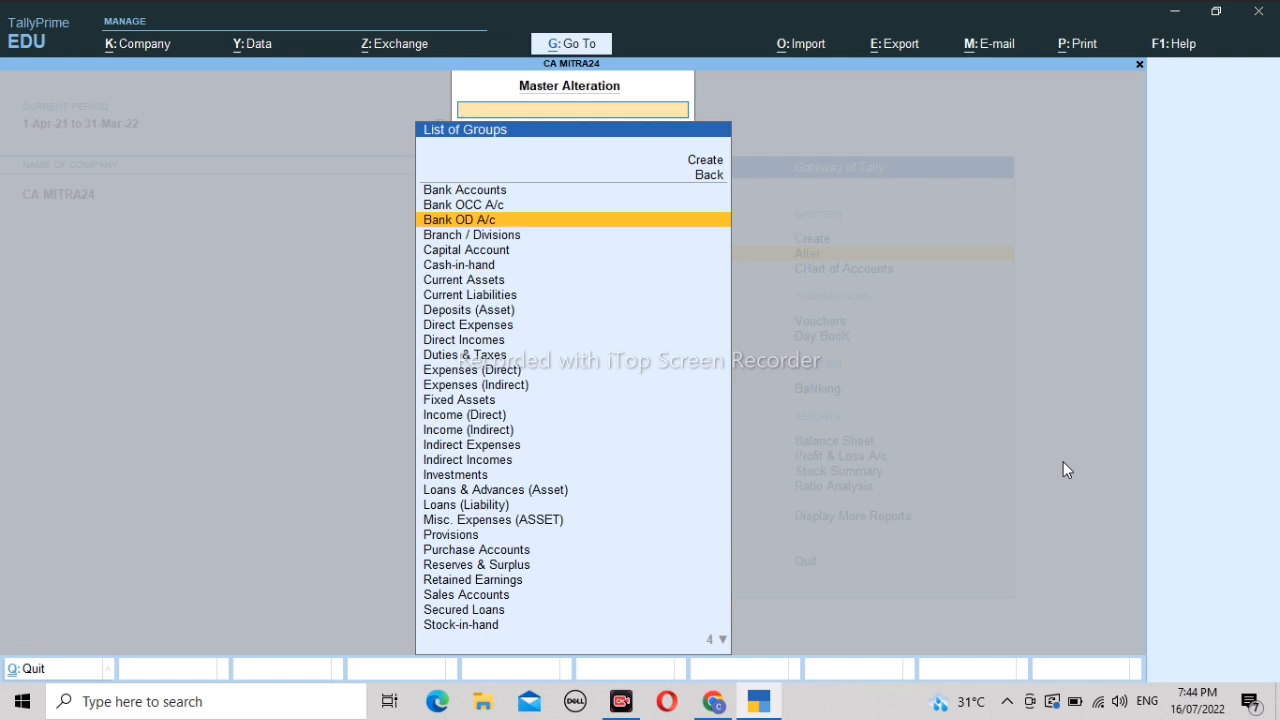
key("Down")
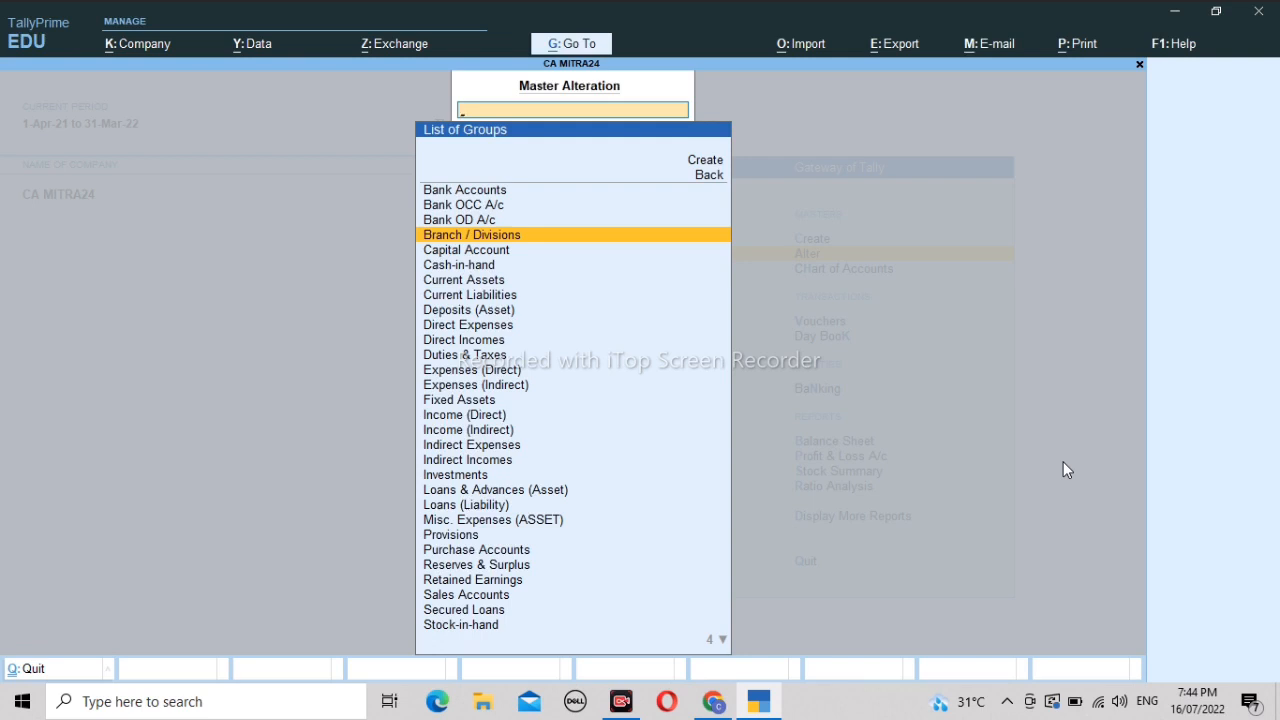
key("Down")
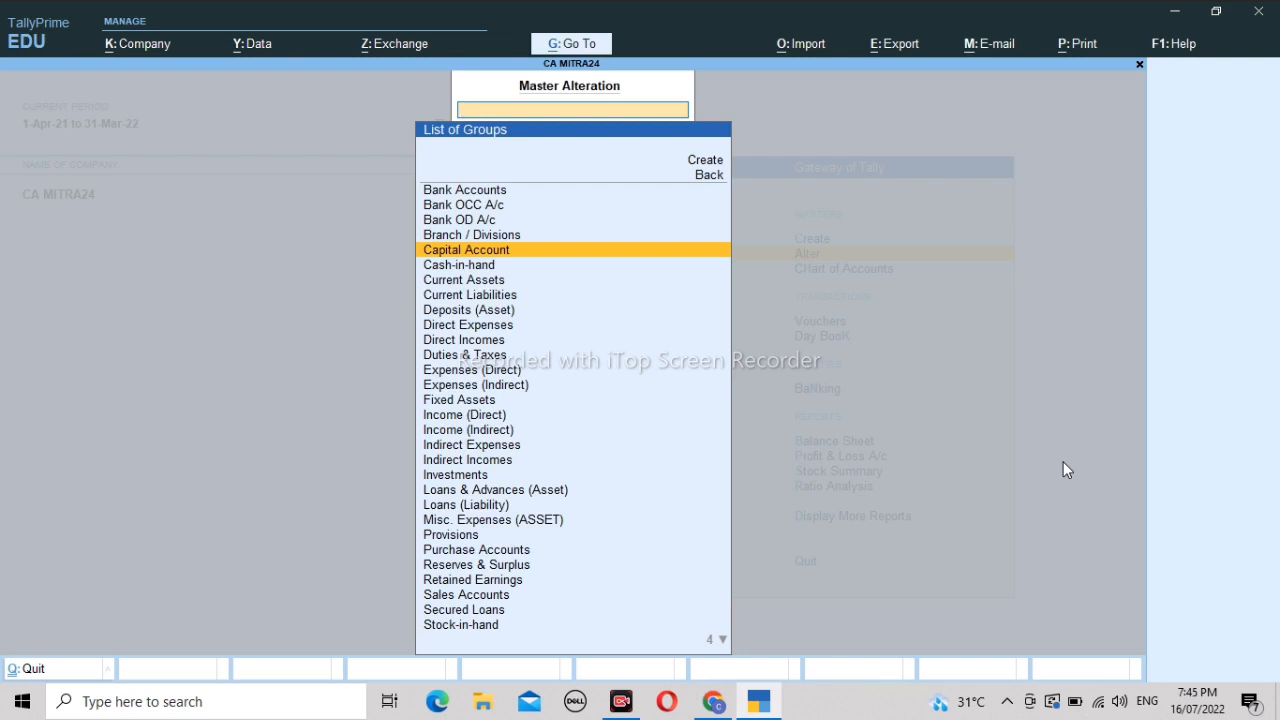
key("Down")
key("Up")
key("Down")
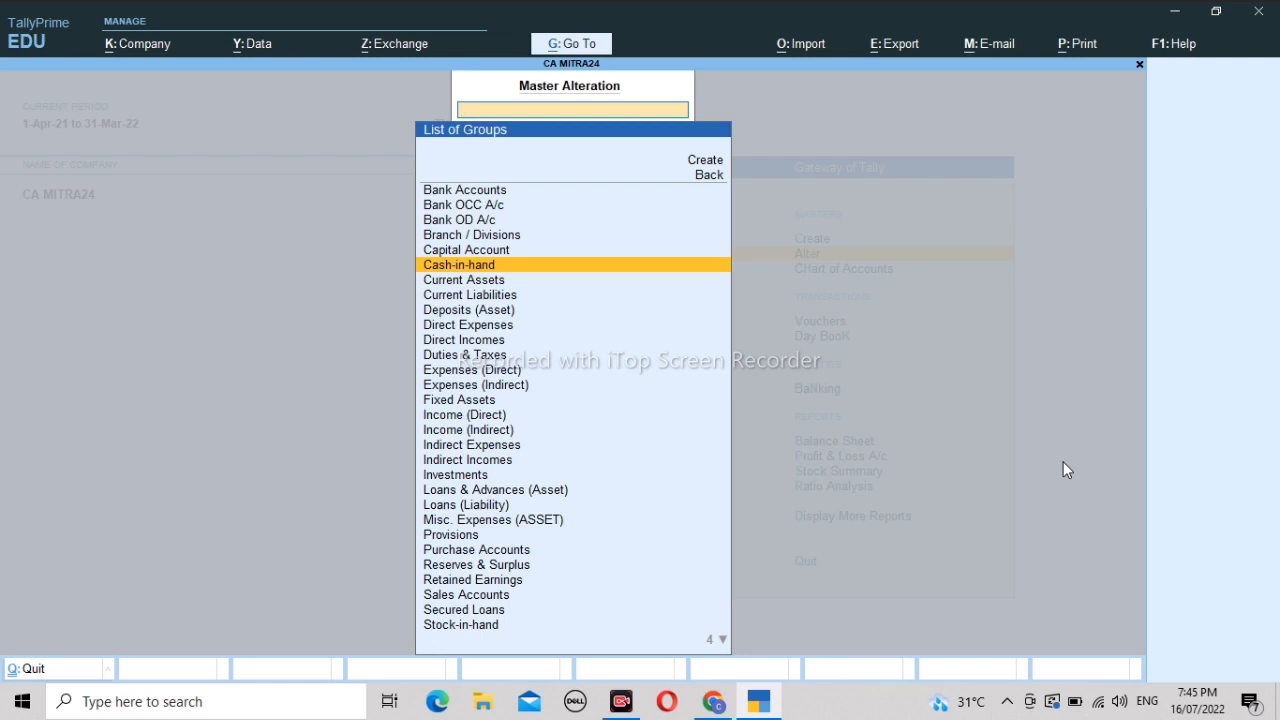
Go back over the groups from Cash-in-hand to the bank groups, ending on Bank OCC A/c.
key("Up")
key("Up")
key("Up")
key("Up")
key("Up")
key("Up")
key("Down")
key("Down")
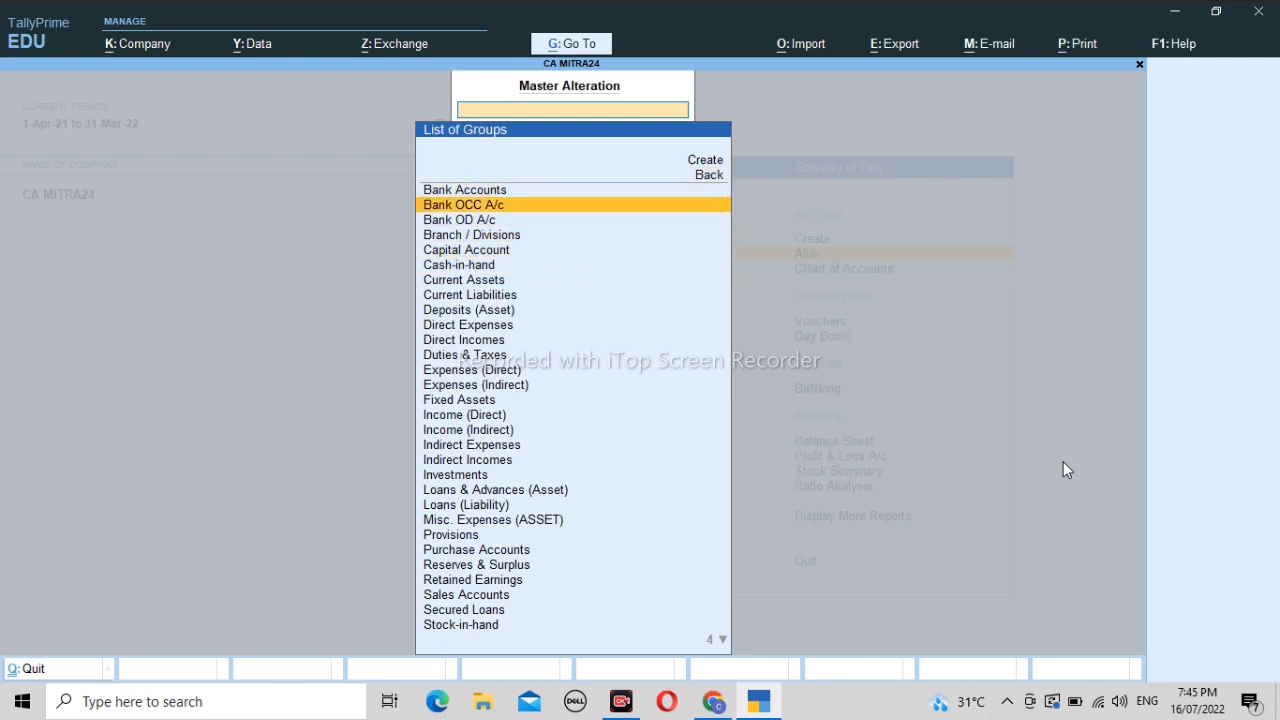
Continue through the groups to examine Current Assets, Current Liabilities, Deposits (Asset) and Direct Expenses.
key("Down")
key("Down")
key("Down")
key("Down")
key("Down")
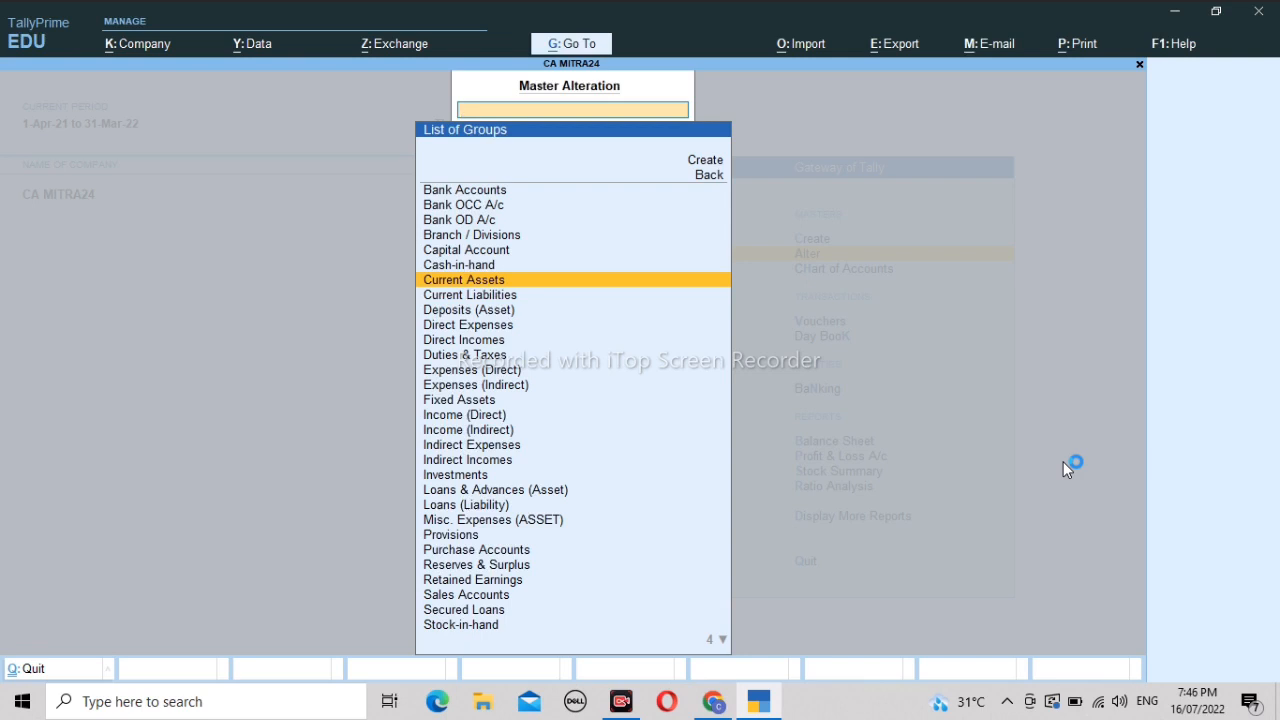
key("Down")
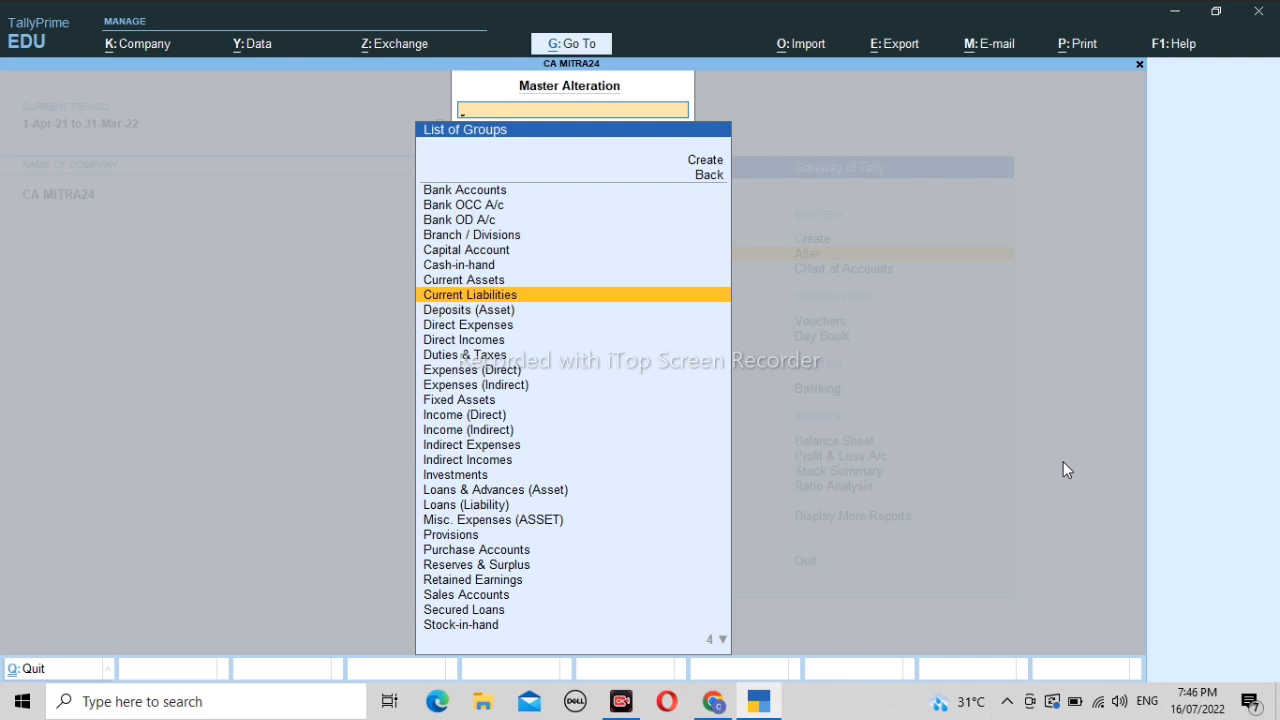
key("Down")
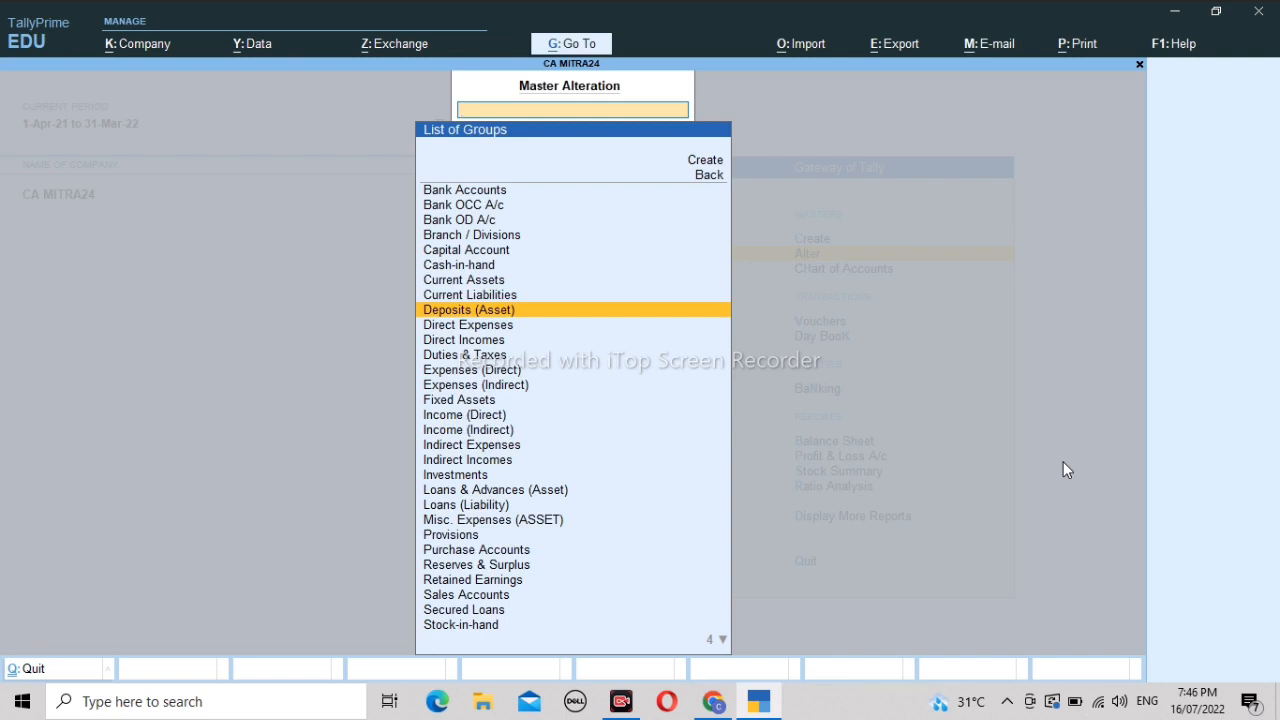
key("Down")
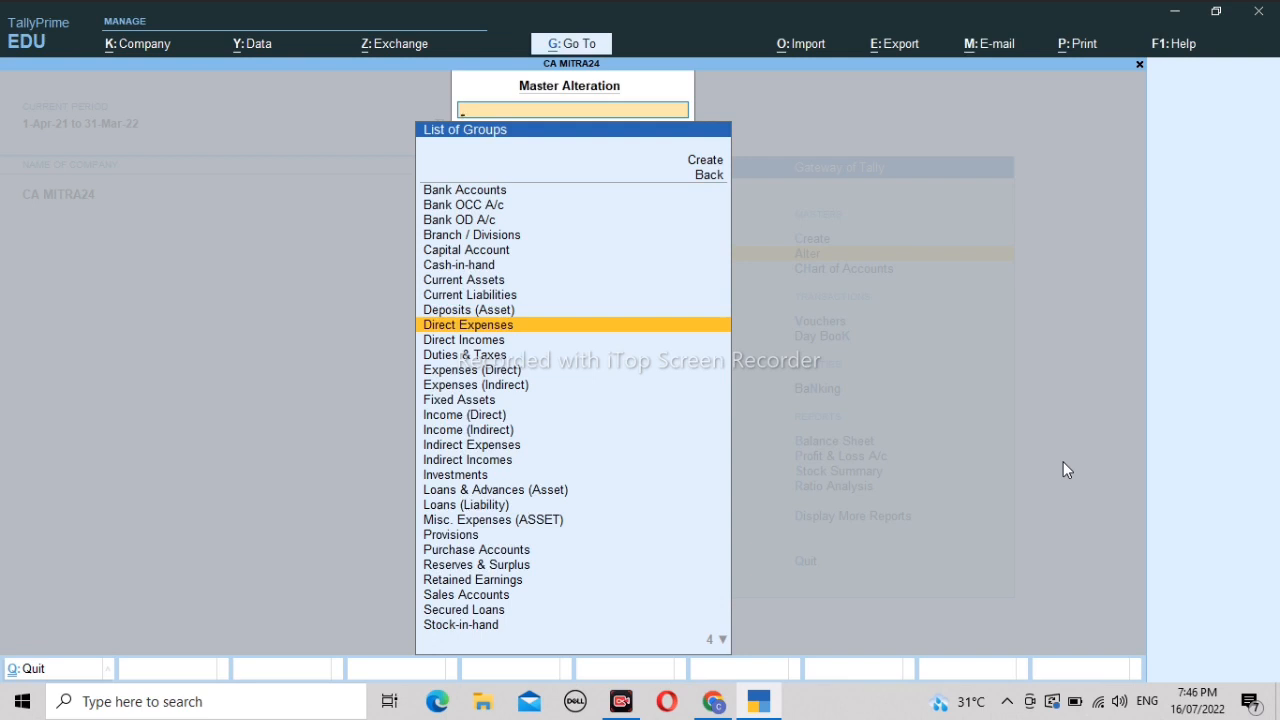
Compare the Direct Incomes group with the Indirect Incomes group, going back and forth between them and ending on Direct Incomes.
key("Down")
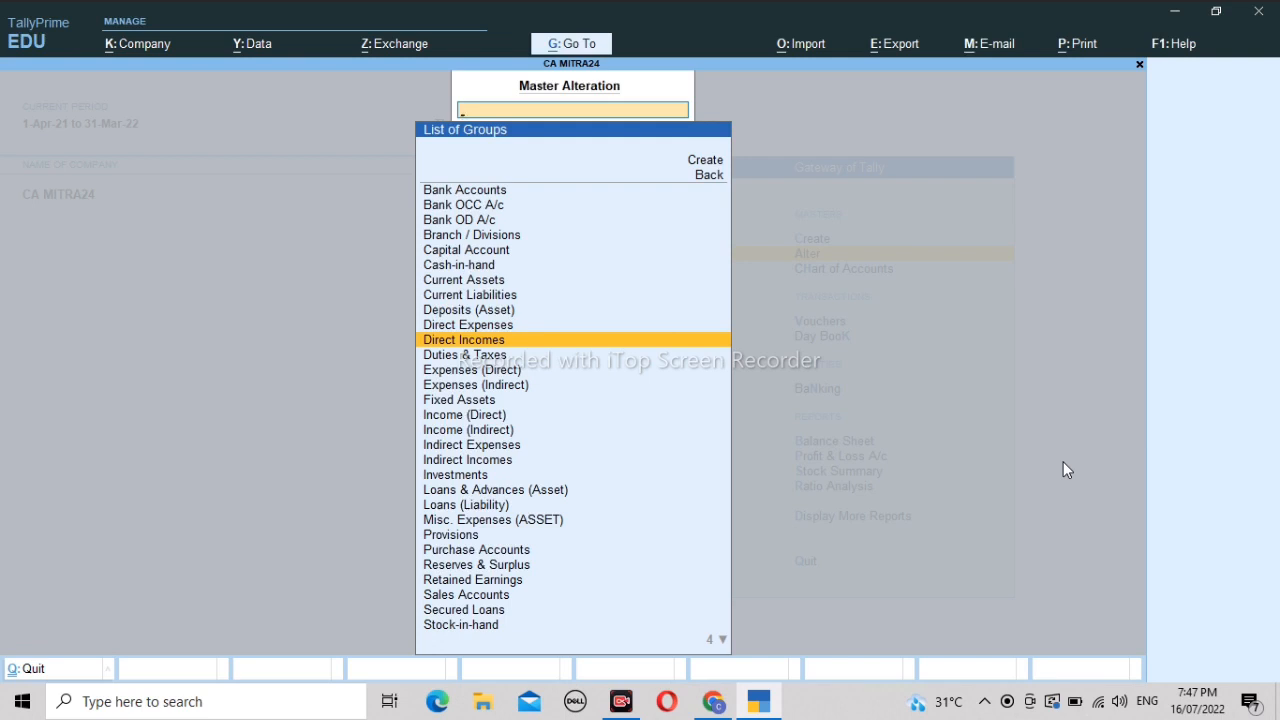
key("Down")
key("Down")
key("Down")
key("Down")
key("Down")
key("Down")
key("Down")
key("Down")
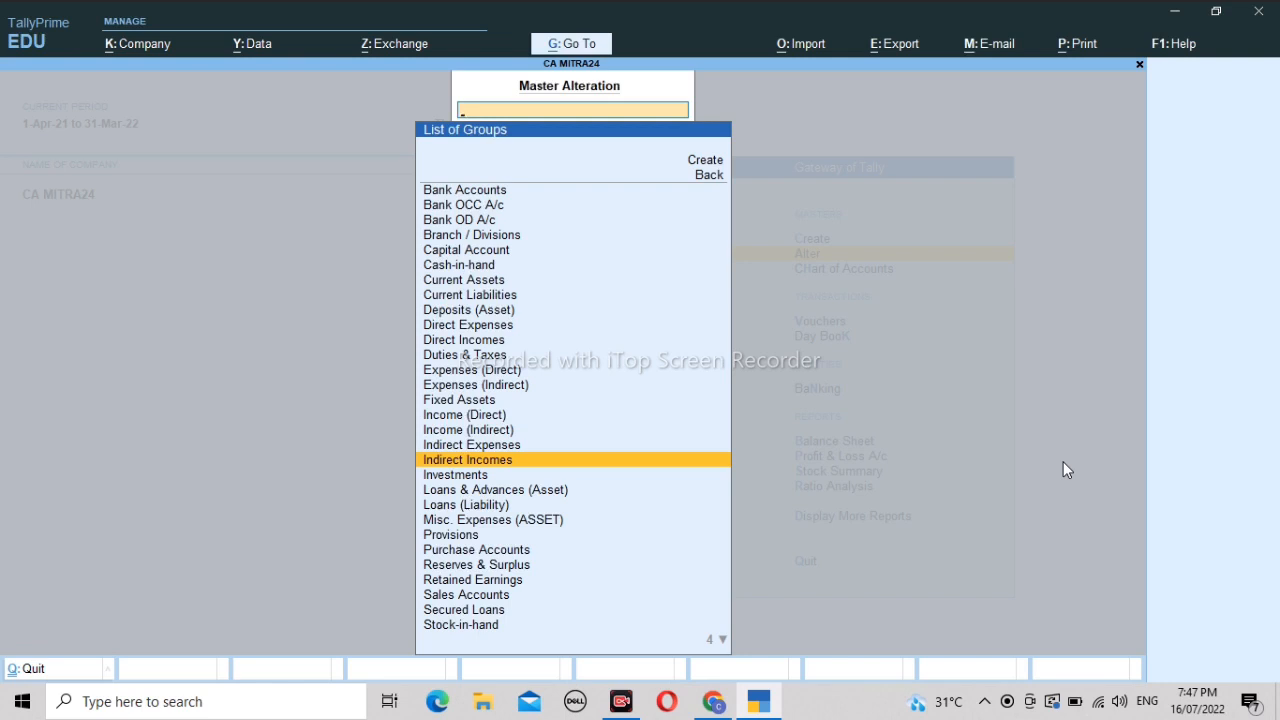
key("Up")
key("Up")
key("Up")
key("Up")
key("Up")
key("Up")
key("Up")
key("Up")
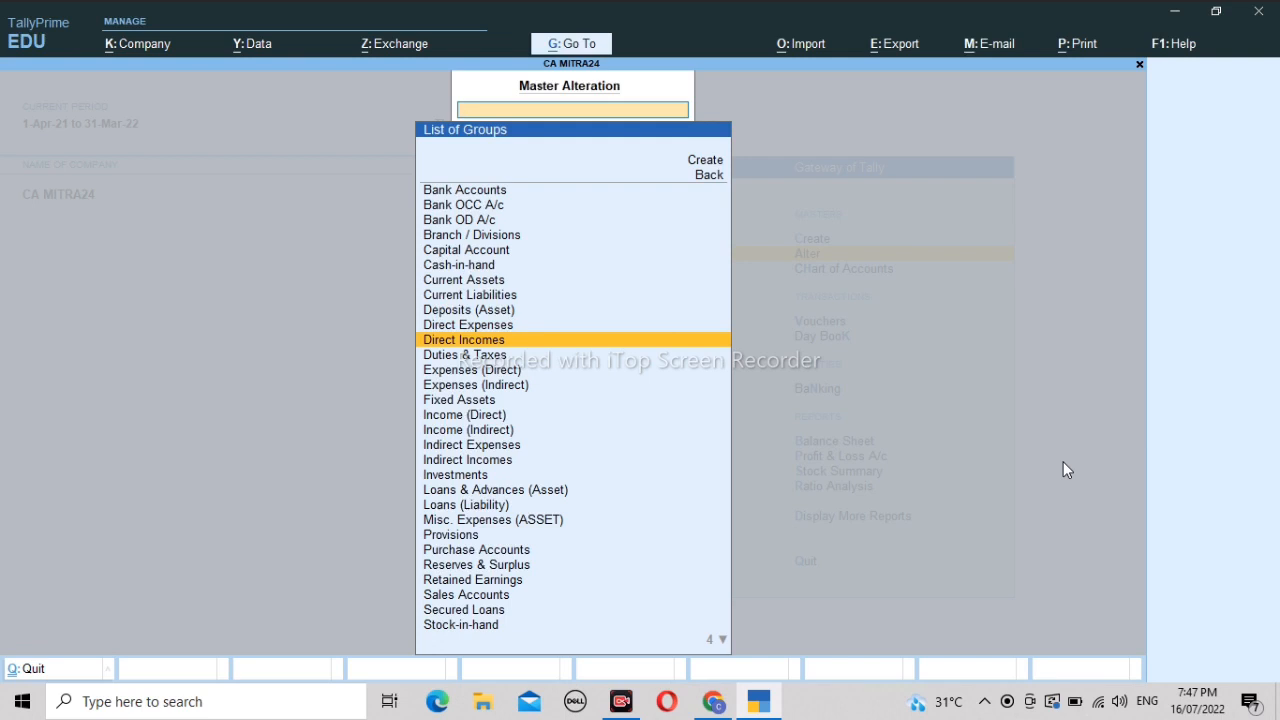
key("Down")
key("Down")
key("Down")
key("Down")
key("Down")
key("Down")
key("Down")
key("Down")
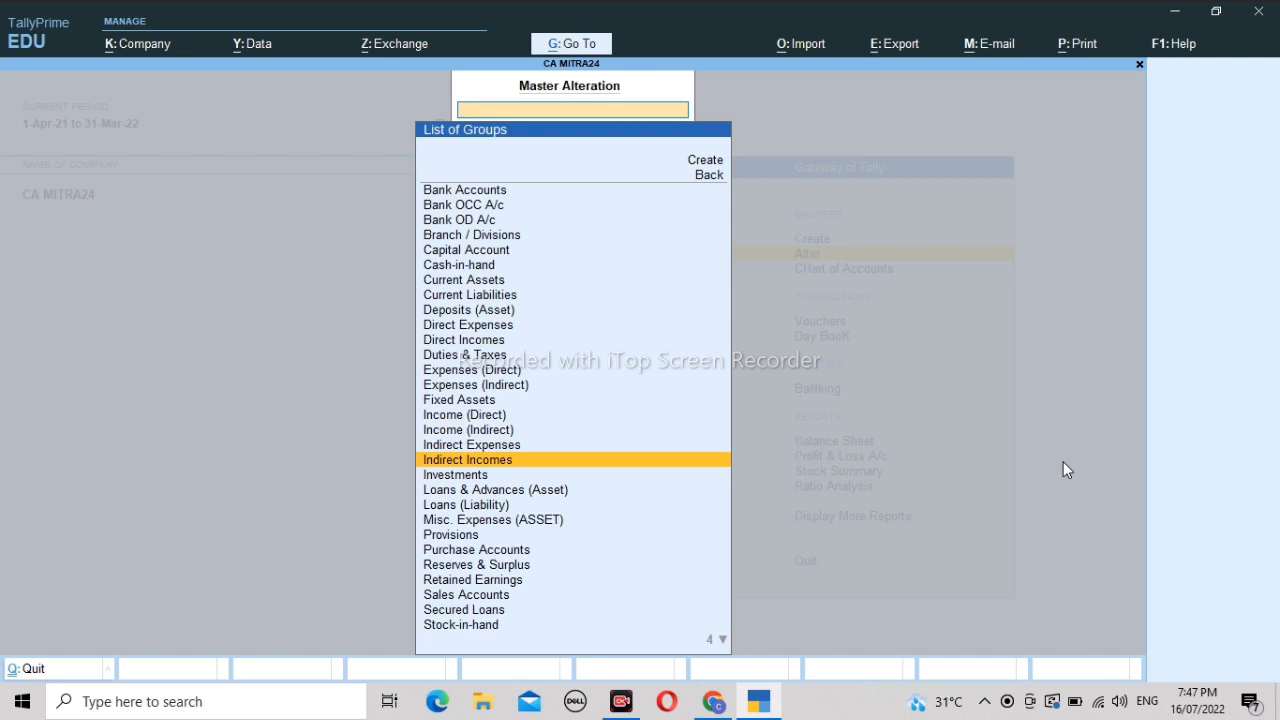
key("Up")
key("Up")
key("Up")
key("Up")
key("Up")
key("Up")
key("Up")
key("Up")
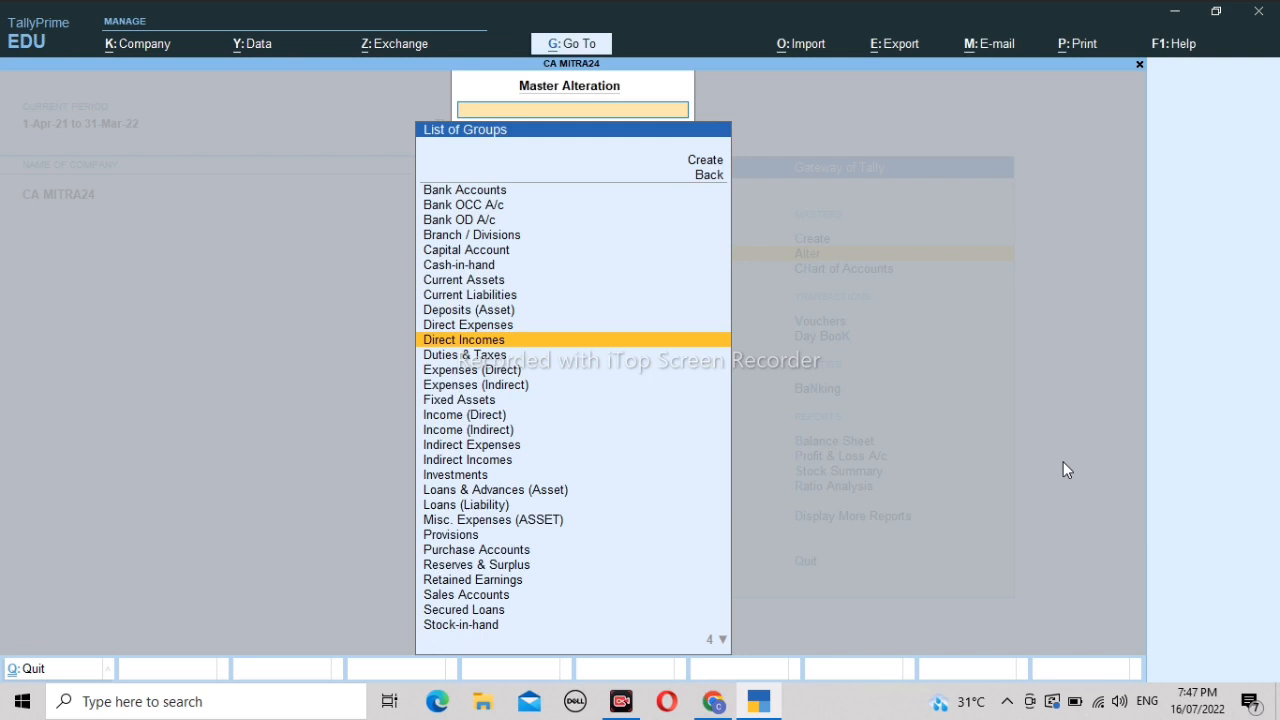
Revisit Direct Expenses, then examine the groups from Duties & Taxes through Expenses (Direct) and Expenses (Indirect) to Fixed Assets.
key("Up")
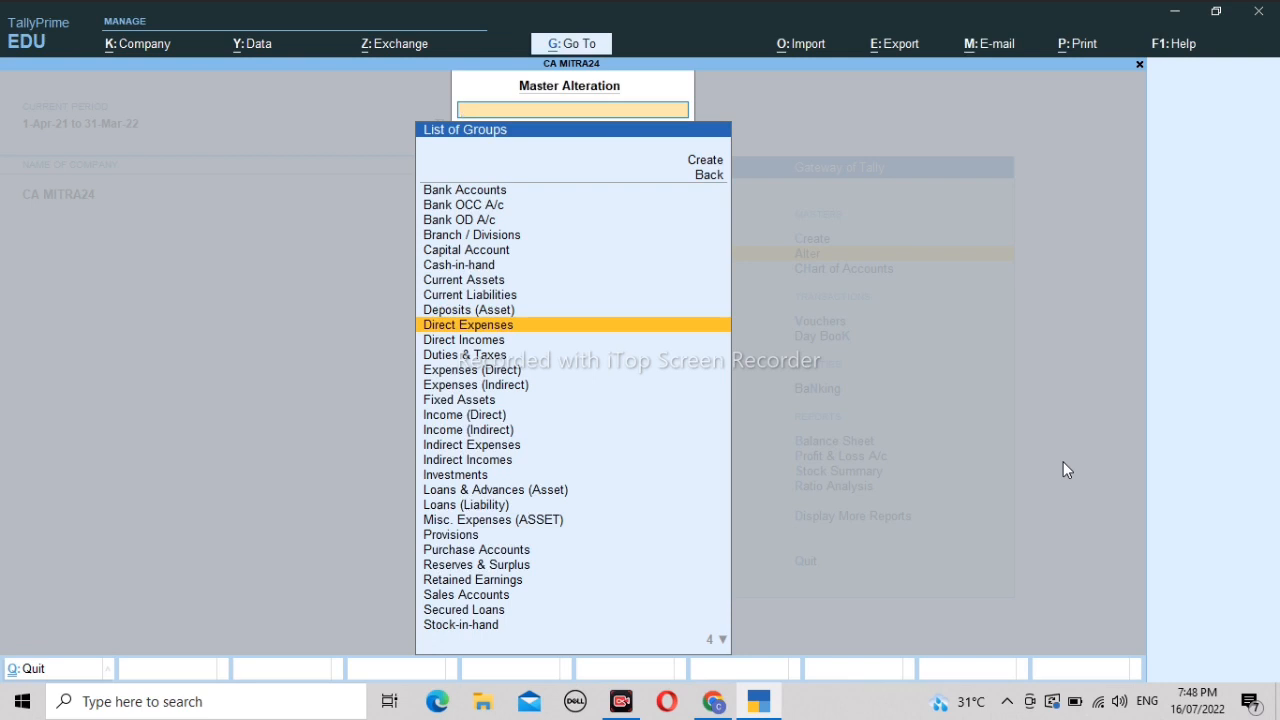
key("Down")
key("Down")
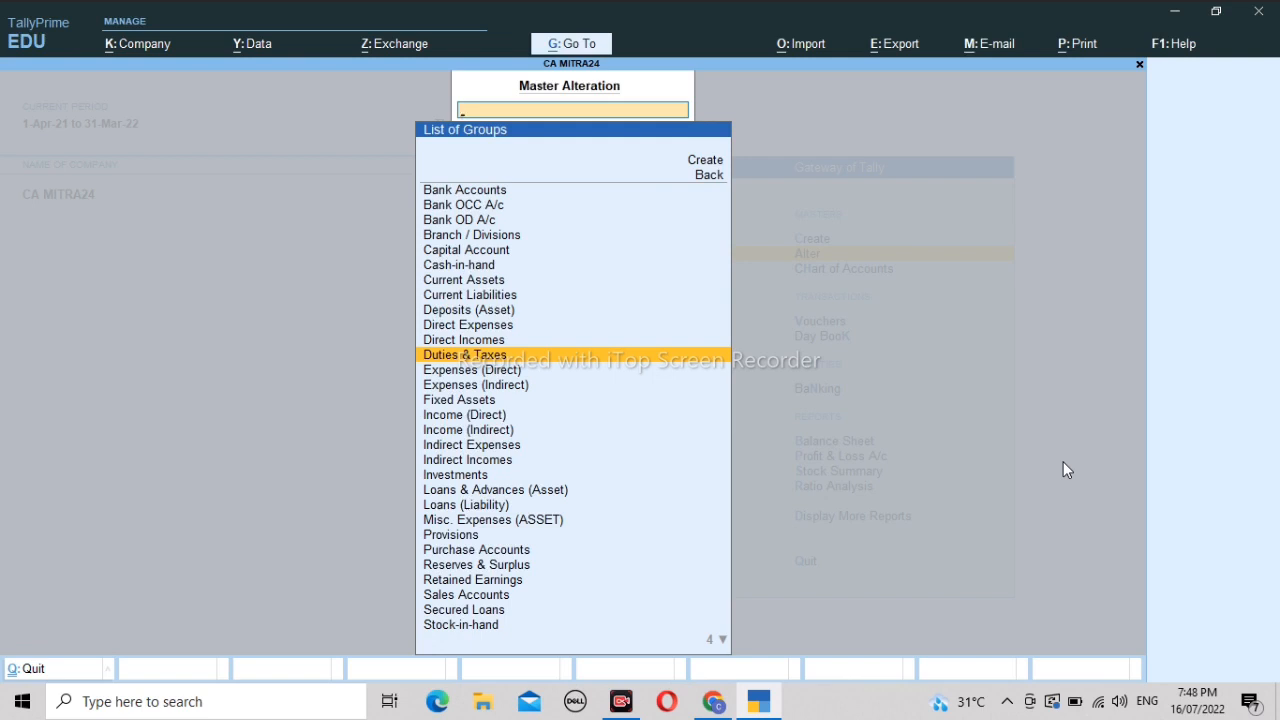
key("Down")
key("Down")
key("Up")
key("Up")
key("Down")
key("Down")
key("Down")
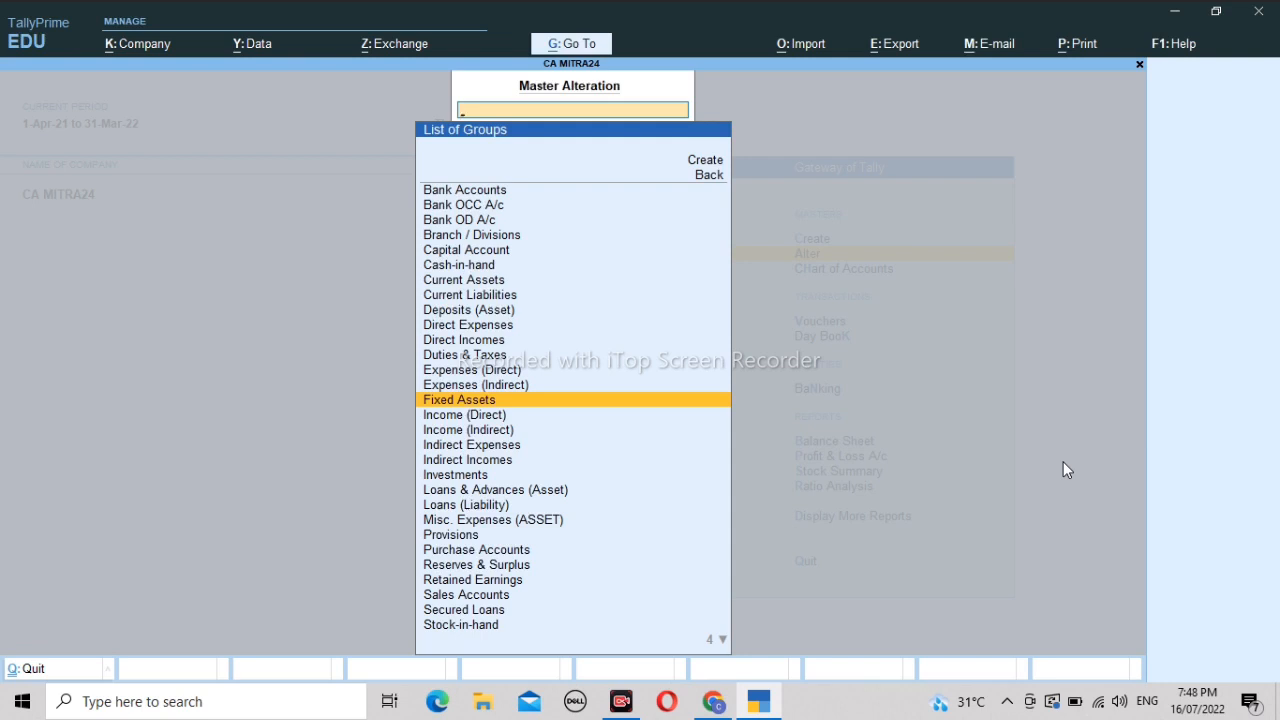
Examine the income groups, Investments, Loans & Advances (Asset), Loans (Liability) and Misc. Expenses (ASSET).
key("Down")
key("Down")
key("Down")
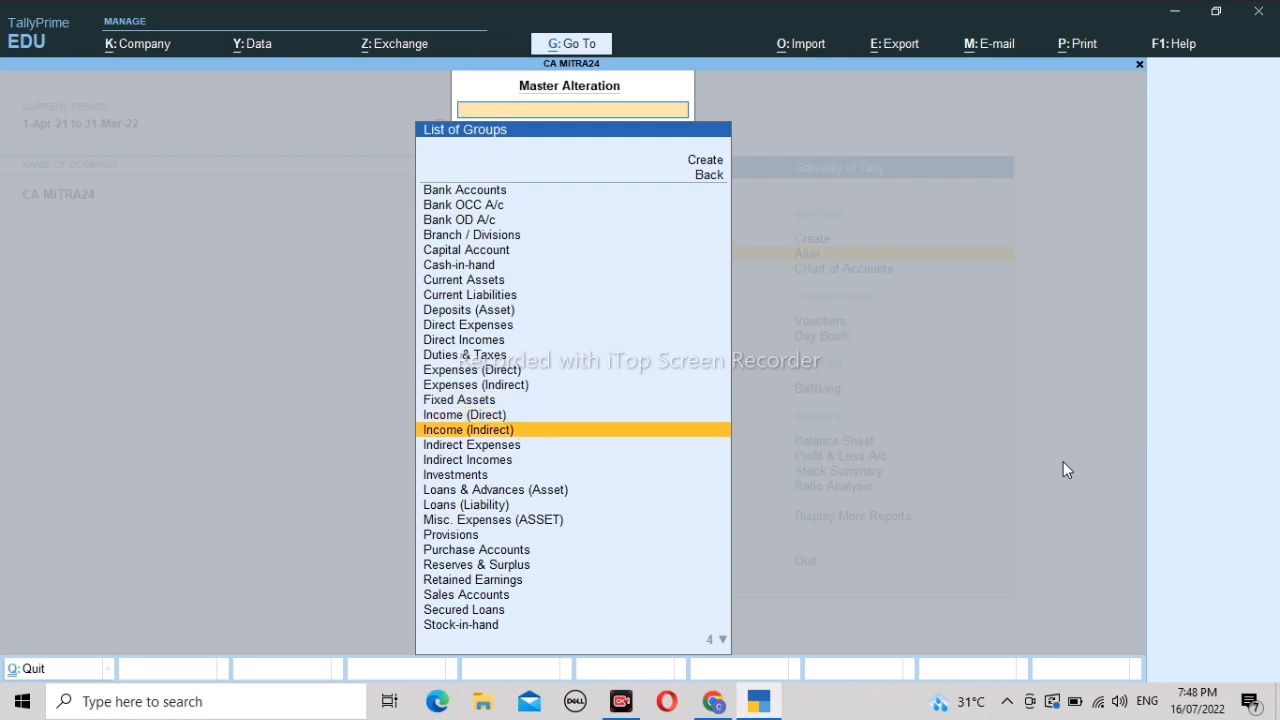
key("Down")
key("Down")
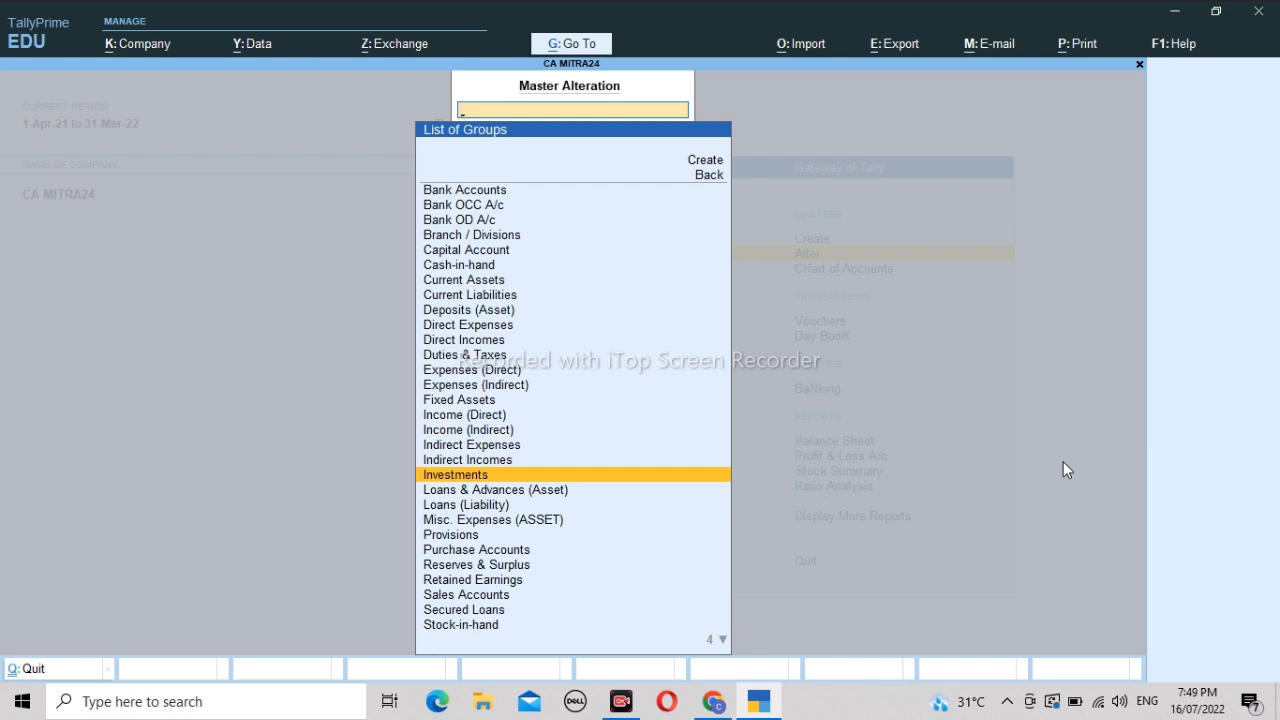
key("Down")
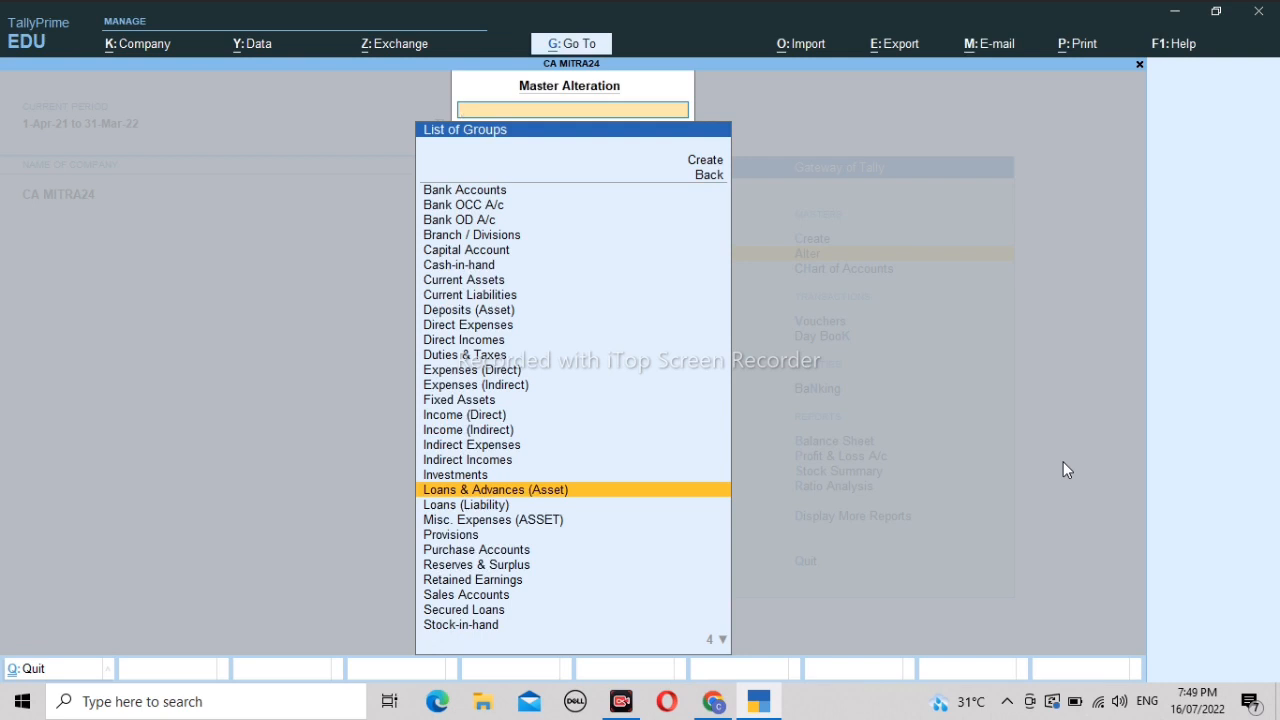
key("Down")
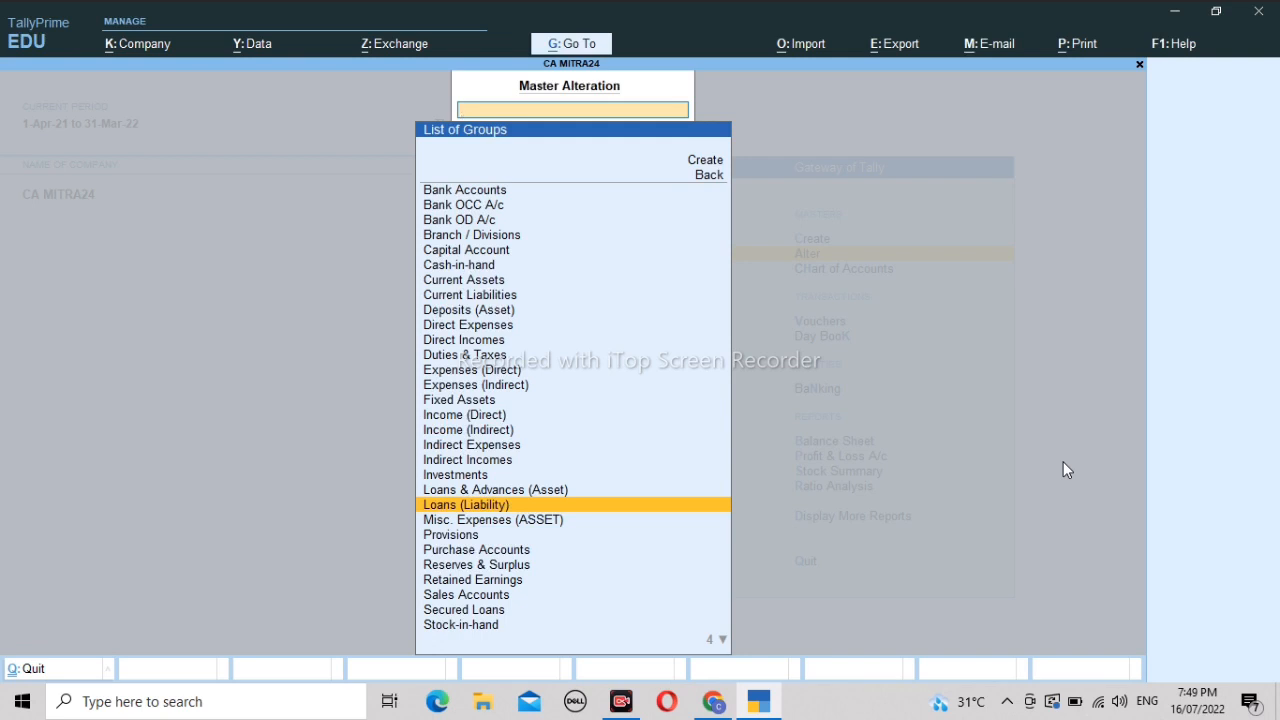
key("Down")
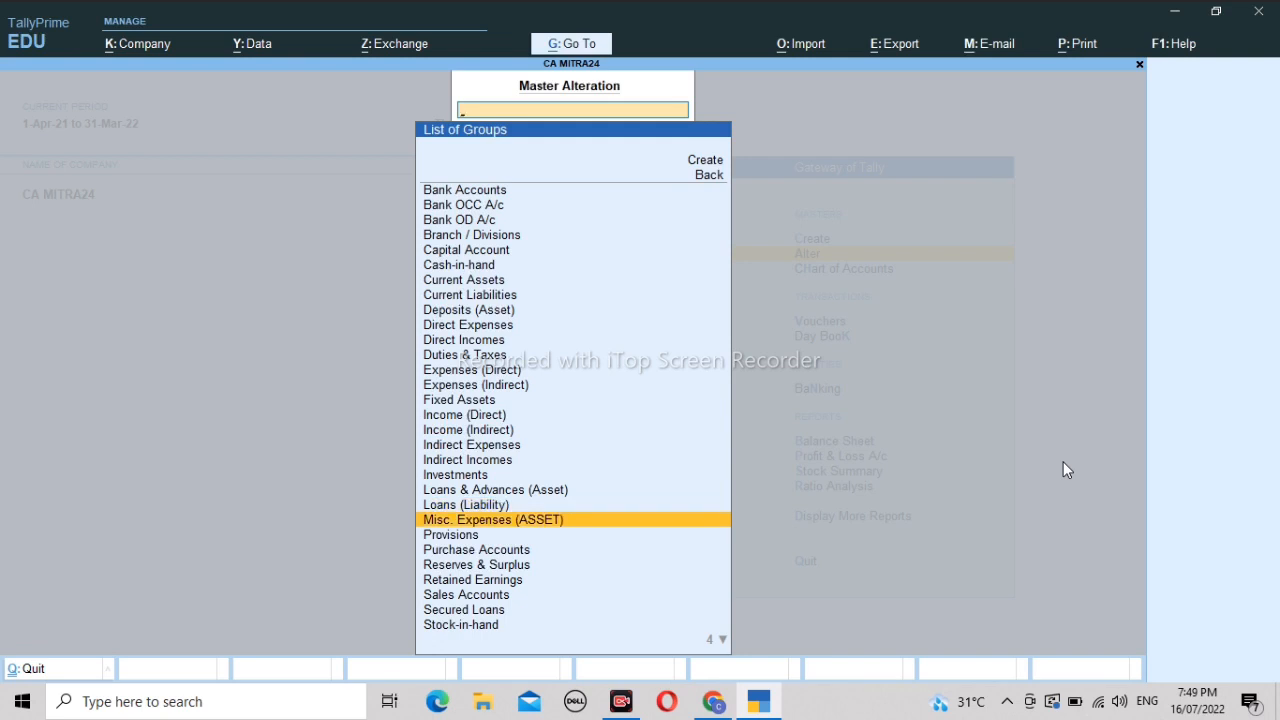
Examine the groups from Provisions through Reserves & Surplus, Retained Earnings, Sales Accounts and Secured Loans to Stock-in-hand.
key("Down")
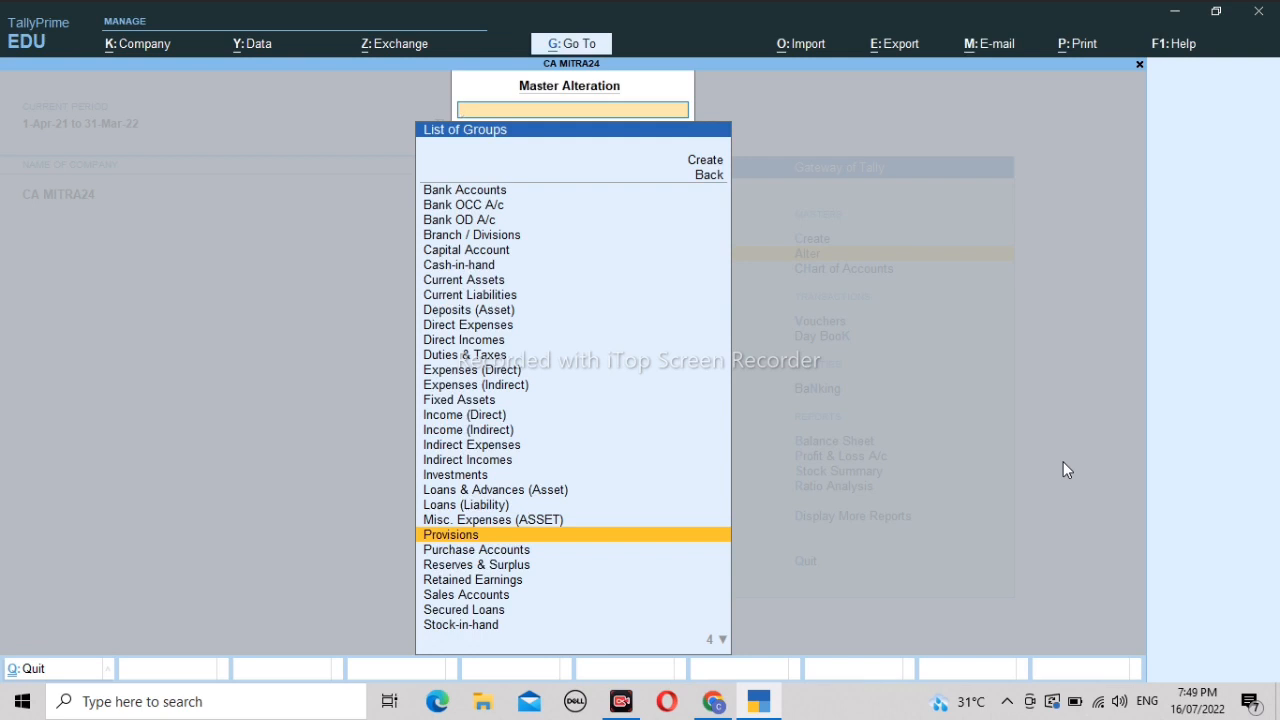
key("Down")
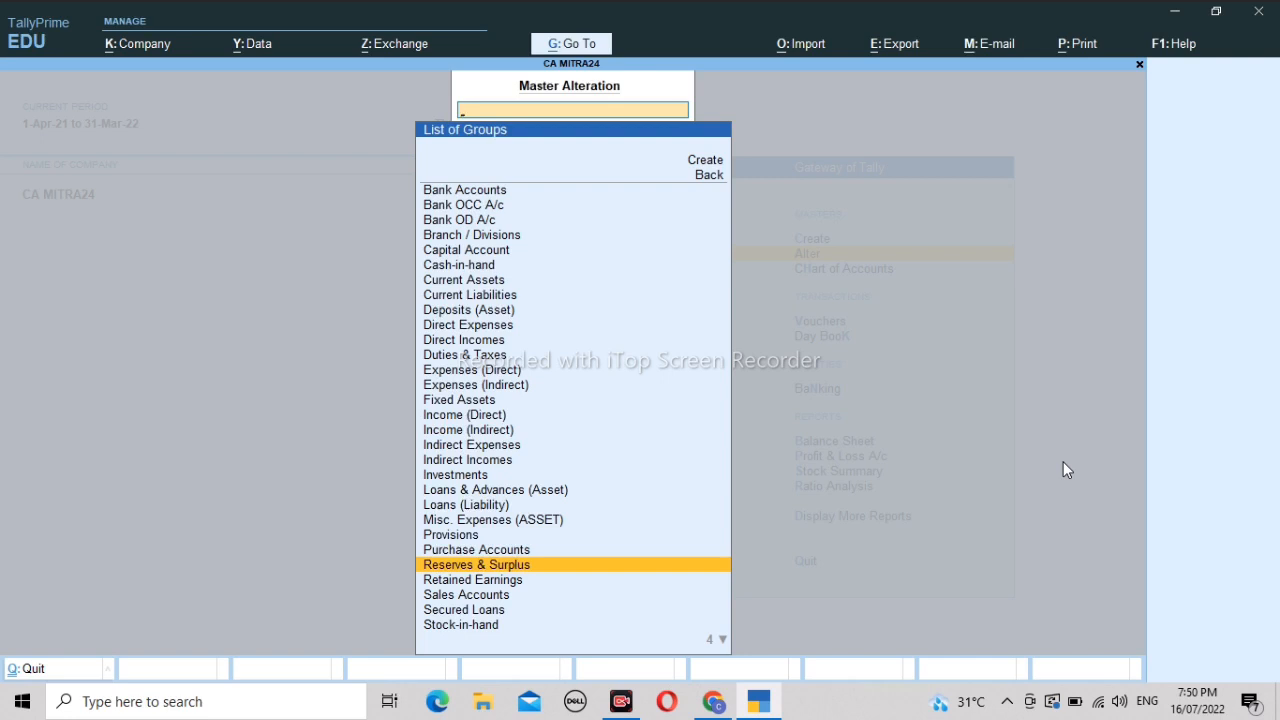
key("Down")
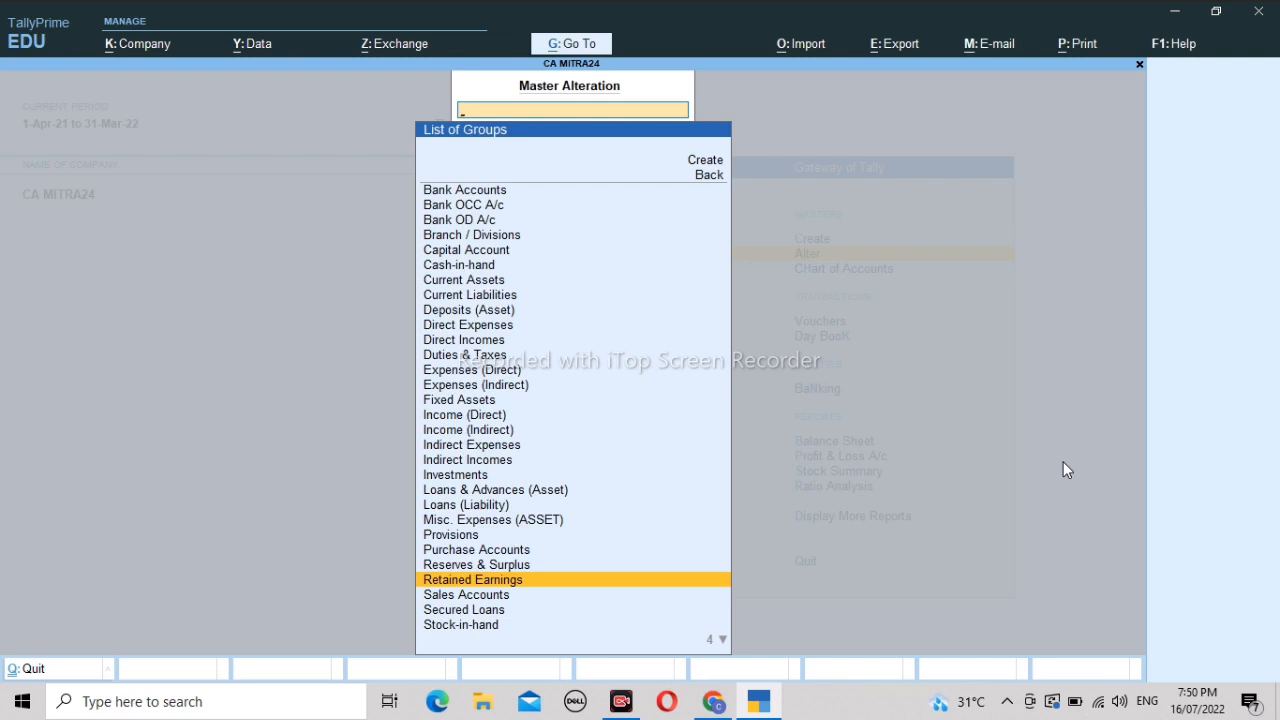
key("Down")
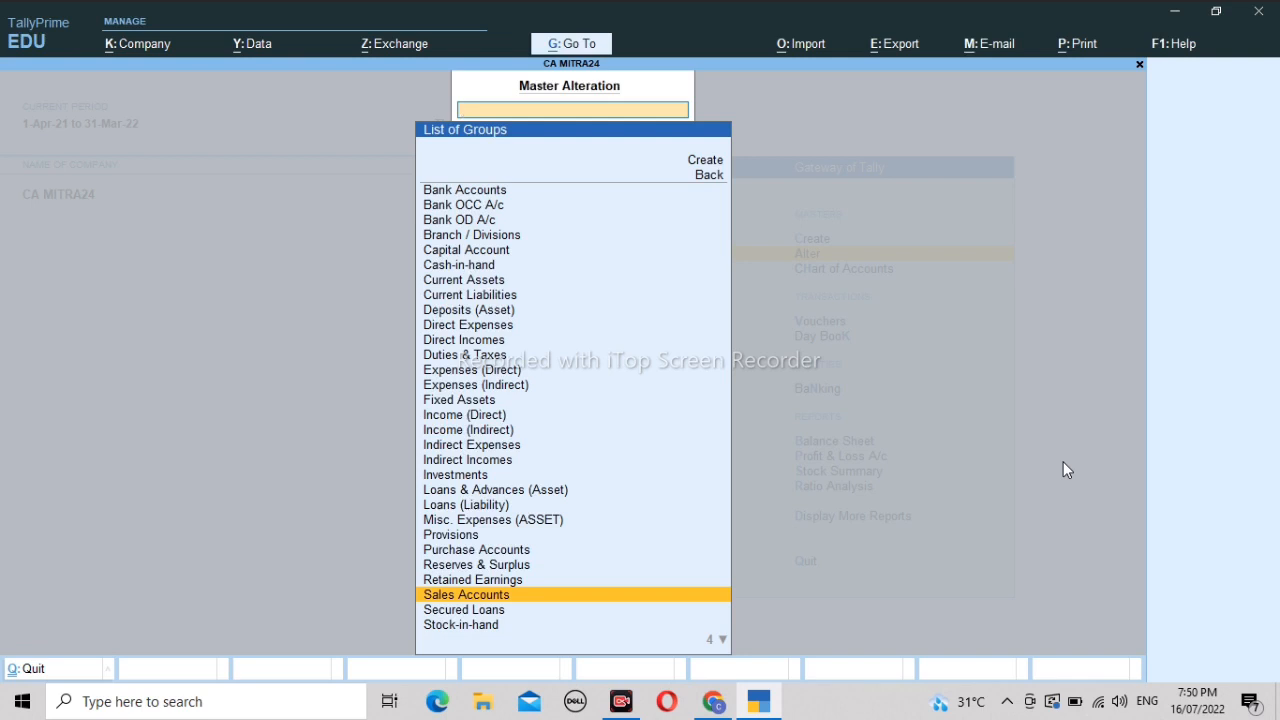
key("Down")
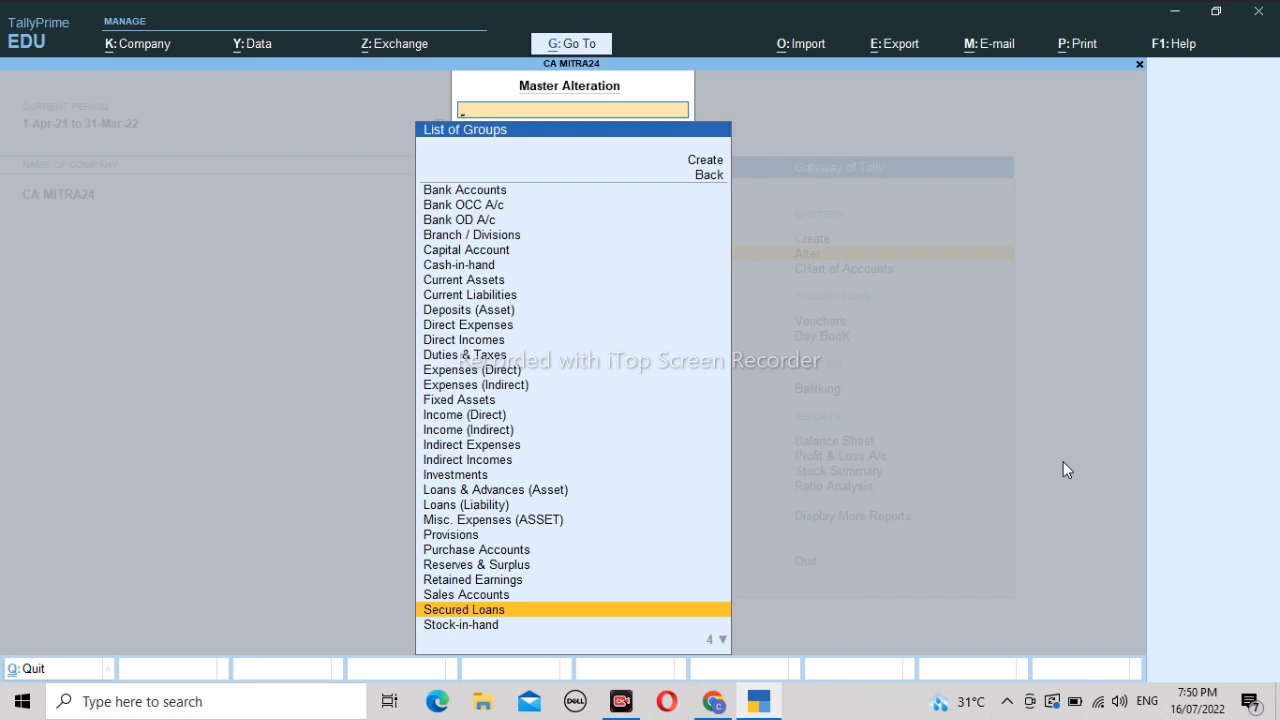
key("Down")
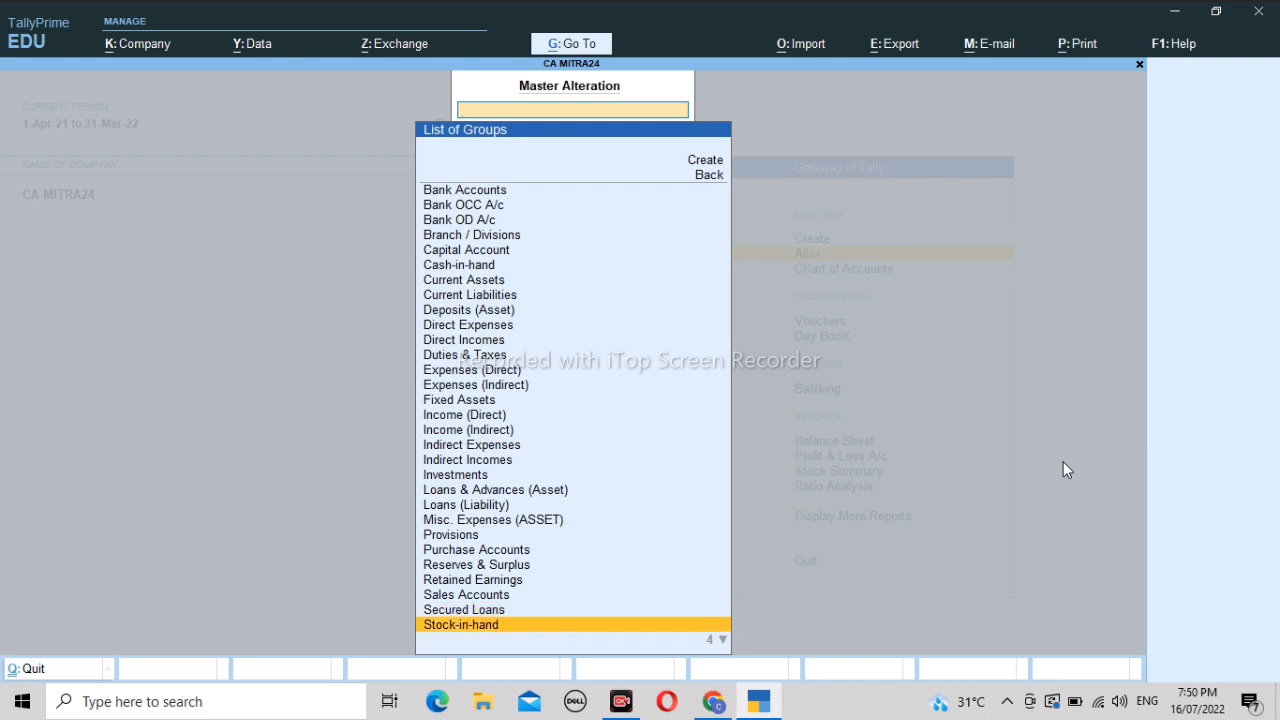
Look through the groups as far as Suspense A/c, then examine Sundry Creditors and Sundry Debtors.
key("Down")
key("Down")
key("Down")
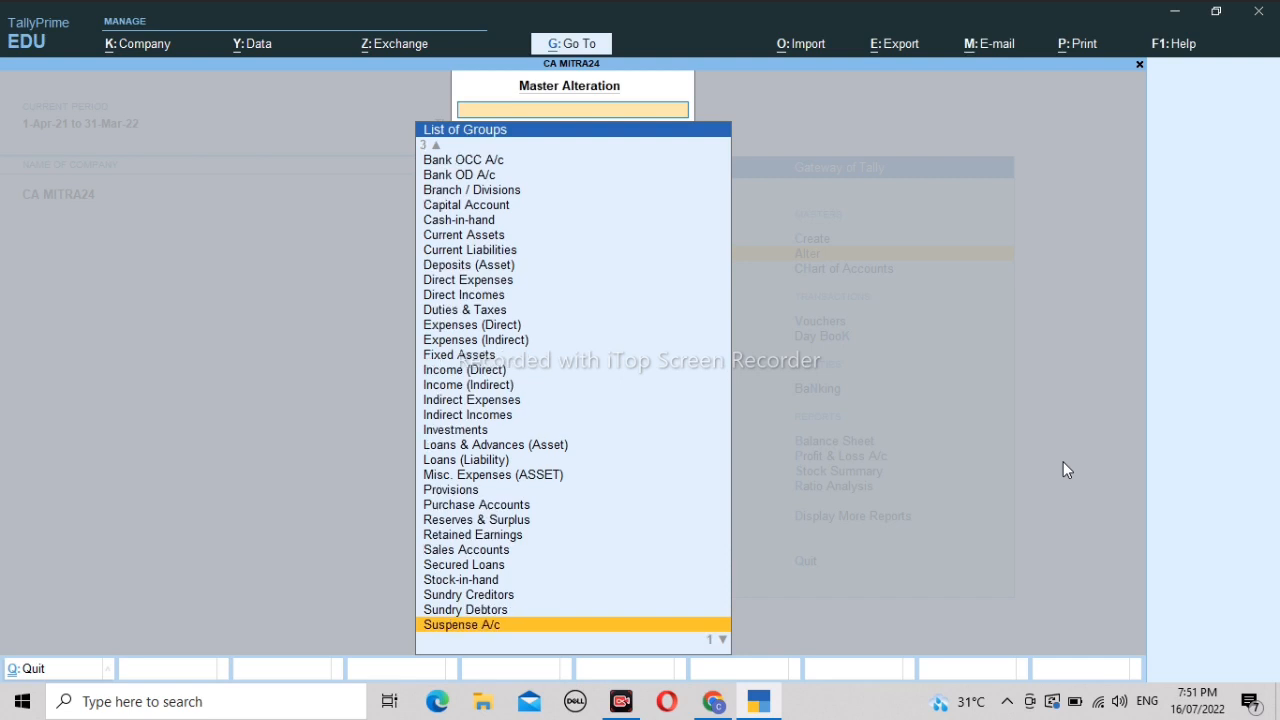
key("Up")
key("Up")
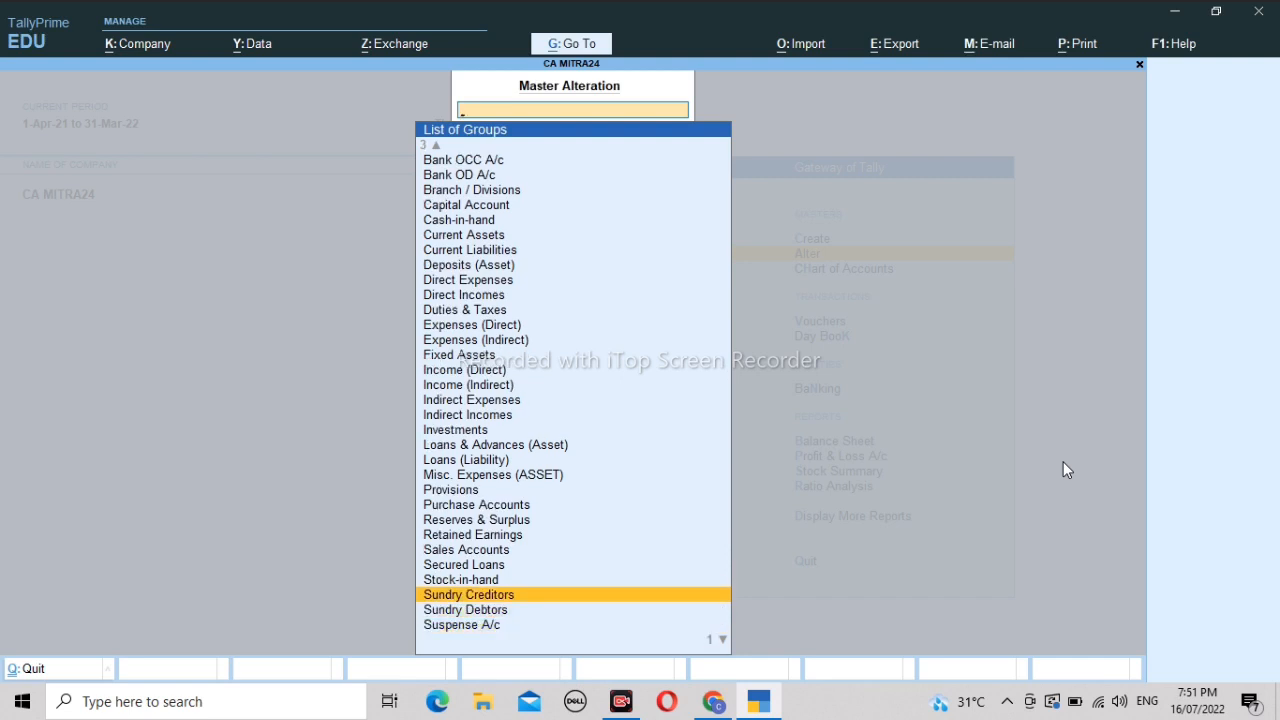
key("Down")
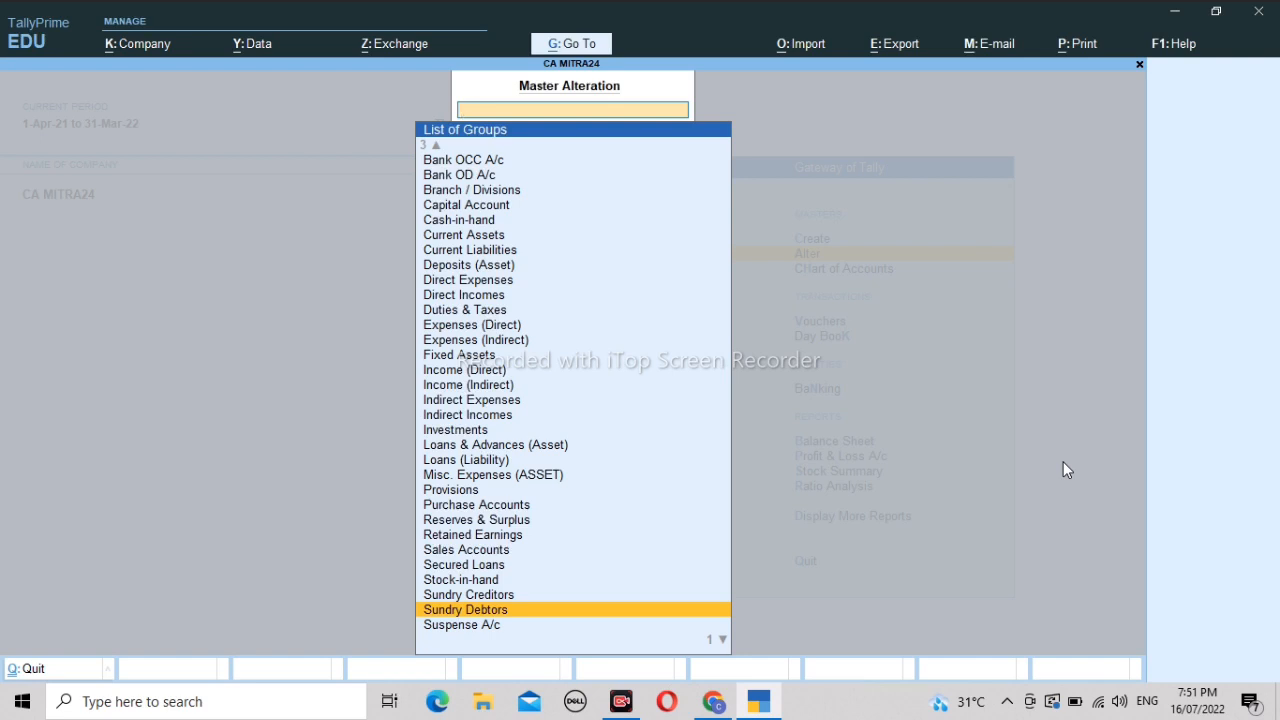
Examine the Suspense A/c and Unsecured Loans groups at the end of the list of groups.
key("Down")
key("Down")
key("Up")
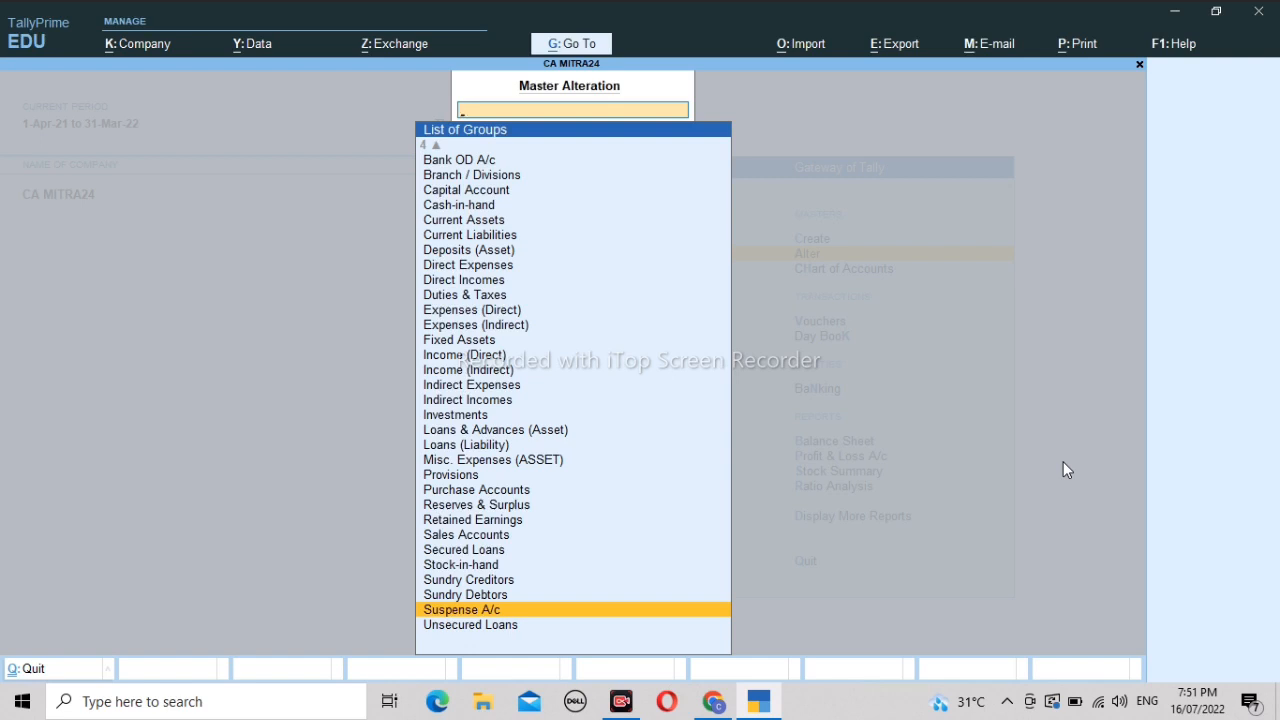
key("Up")
key("Down")
key("Down")
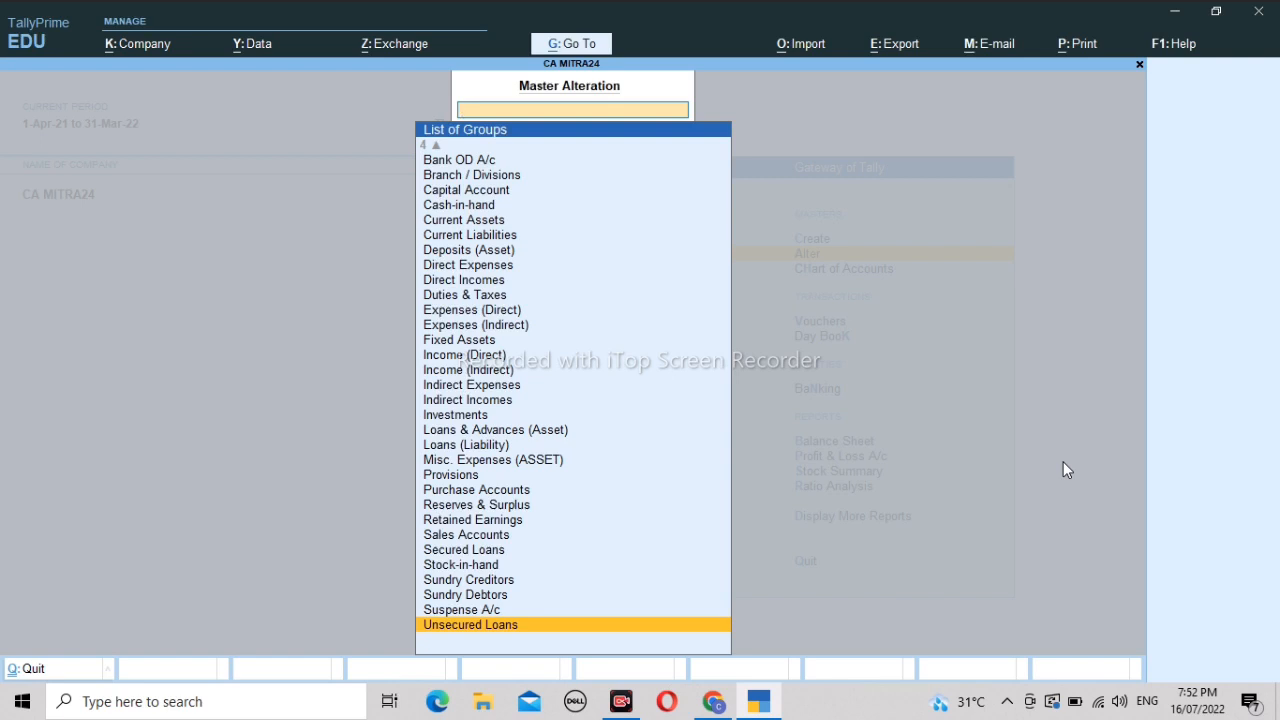
Review the groups in reverse order from Unsecured Loans back to the start of the list.
key("Up")
key("Up")
key("Up")
key("Up")
key("Up")
key("Up")
key("Up")
key("Up")
key("Up")
key("Up")
key("Up")
key("Up")
key("Up")
key("Up")
key("Up")
key("Up")
key("Up")
key("Up")
key("Up")
key("Up")
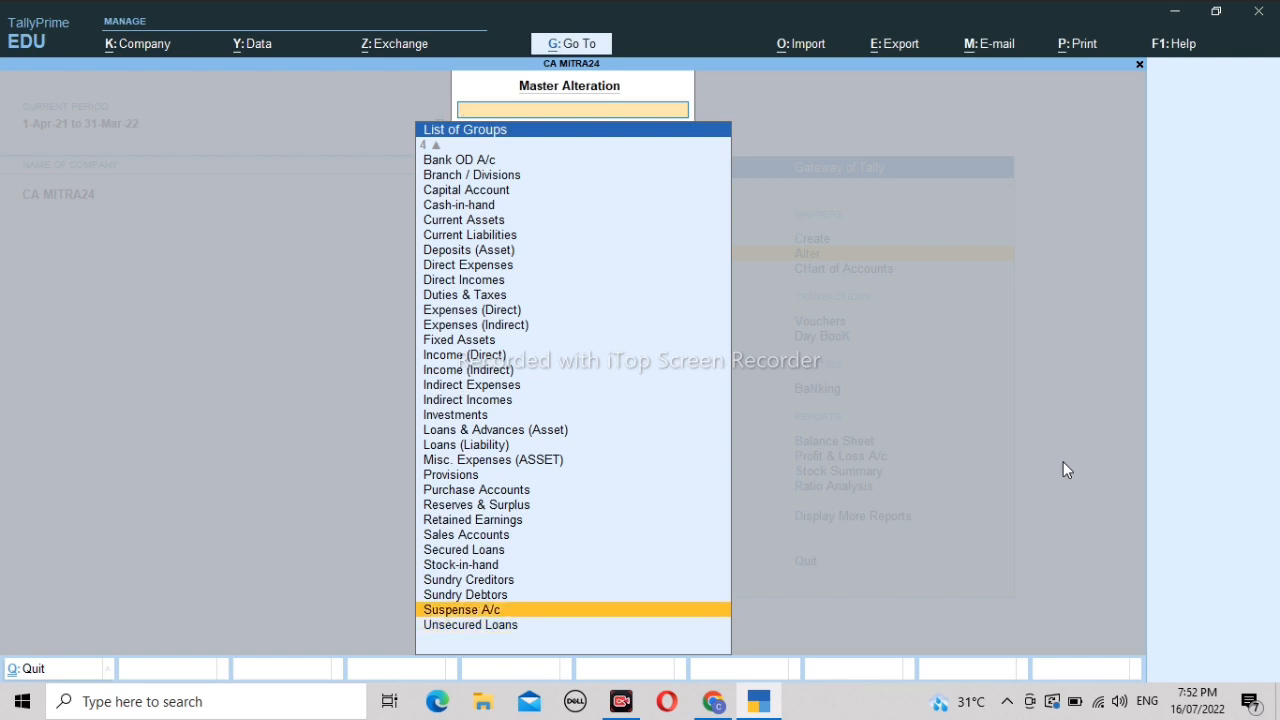
key("Up")
key("Up")
key("Up")
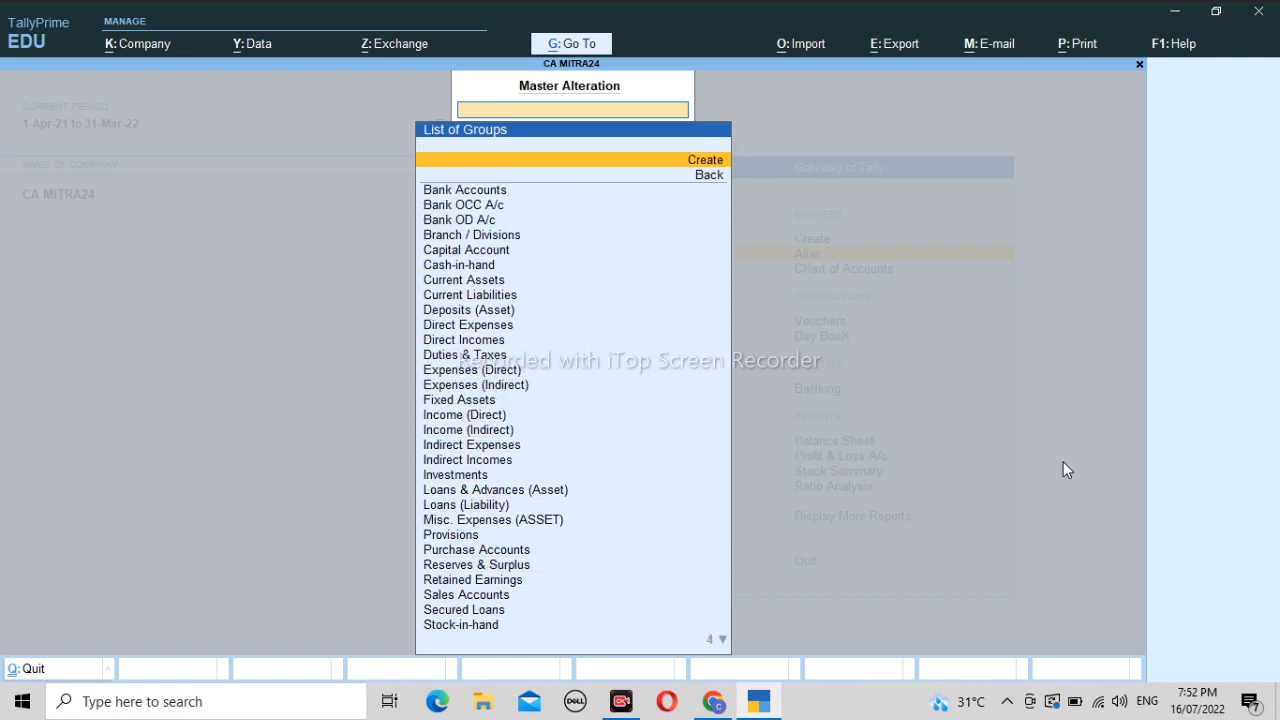
Look through the complete list of groups in order, from Bank Accounts to Unsecured Loans.
key("Down")
key("Down")
key("Down")
key("Down")
key("Down")
key("Down")
key("Down")
key("Down")
key("Down")
key("Down")
key("Down")
key("Down")
key("Down")
key("Down")
key("Down")
key("Down")
key("Down")
key("Down")
key("Down")
key("Down")
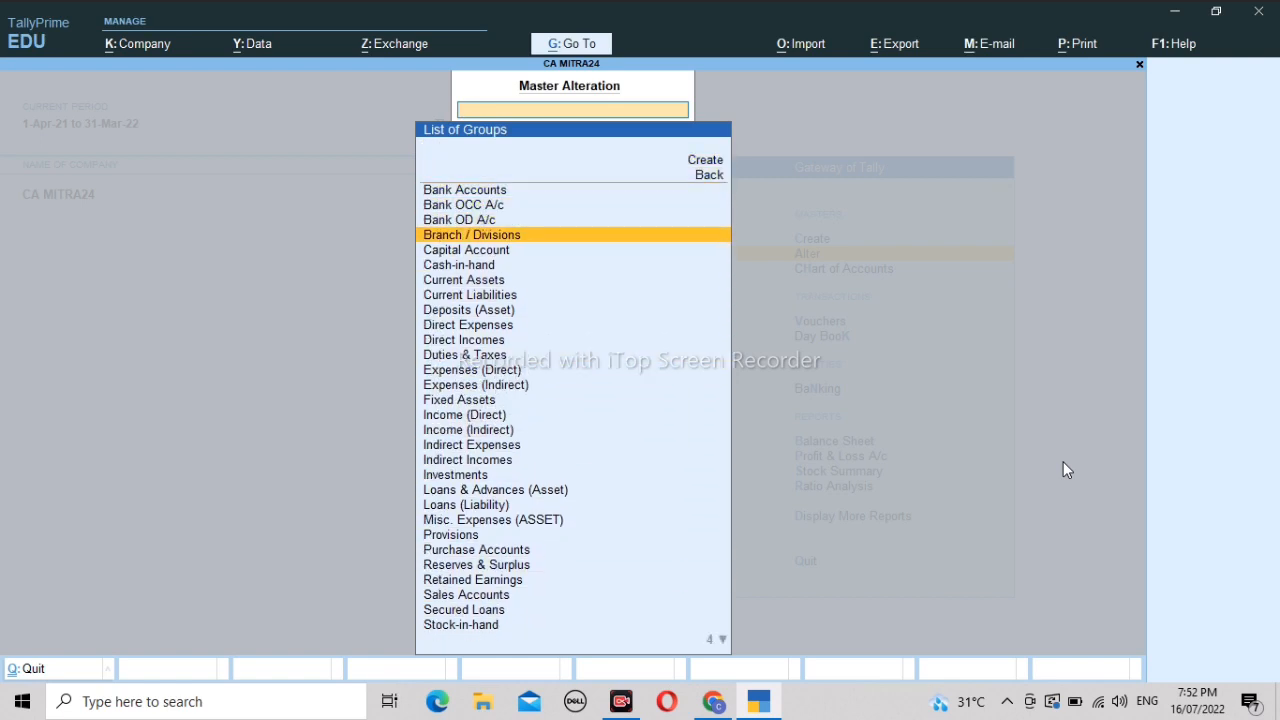
key("Down")
key("Down")
key("Down")
key("Down")
key("Down")
key("Down")
key("Down")
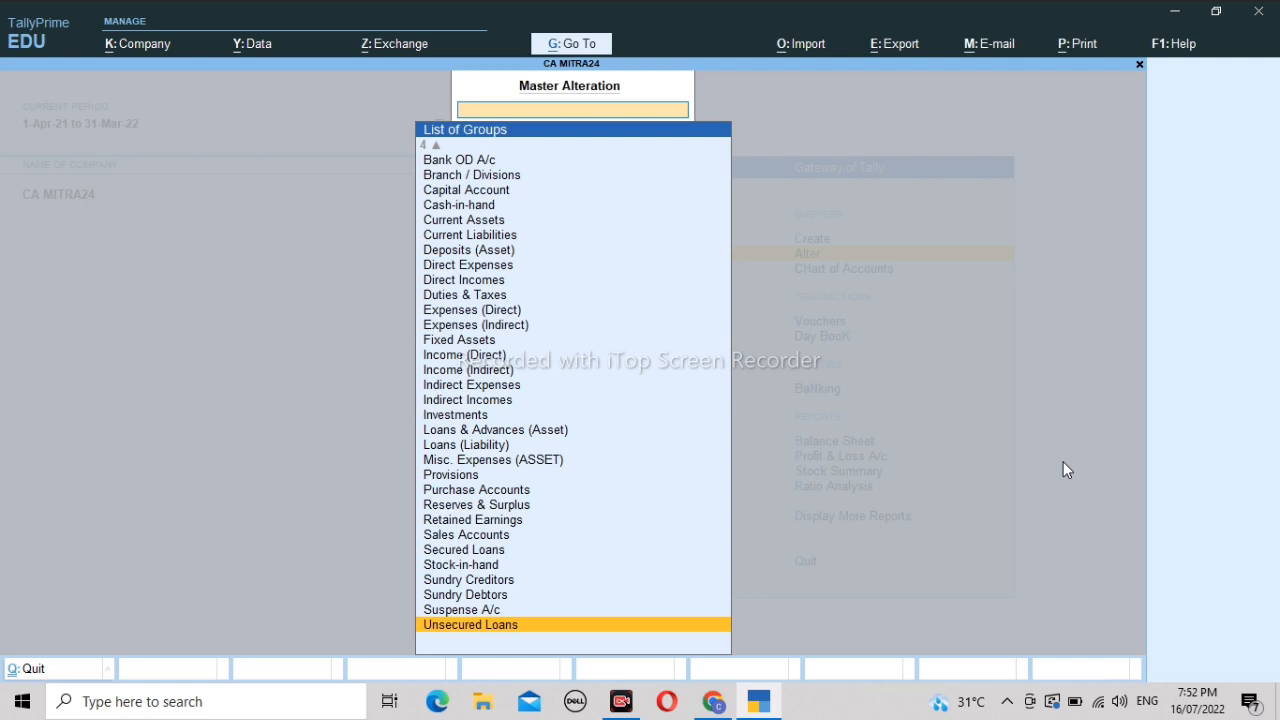
Return through the list of groups from Unsecured Loans to the Create entry.
key("Up")
key("Up")
key("Up")
key("Up")
key("Up")
key("Up")
key("Up")
key("Up")
key("Up")
key("Up")
key("Up")
key("Up")
key("Up")
key("Up")
key("Up")
key("Up")
key("Up")
key("Up")
key("Up")
key("Up")
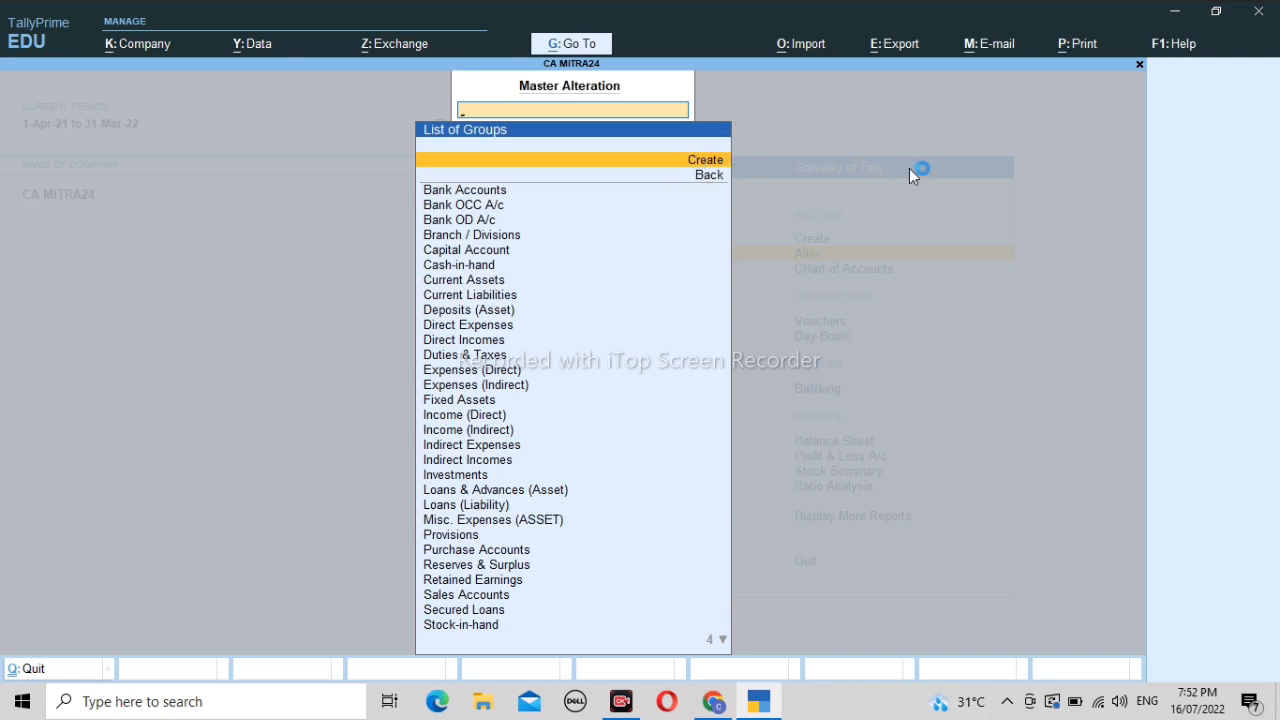
Recap the predefined groups in order, from Bank Accounts through Current Liabilities, Indirect Incomes and Misc. Expenses (ASSET) to Retained Earnings and beyond.
key("Down")
key("Down")
key("Down")
key("Down")
key("Down")
key("Down")
key("Down")
key("Down")
key("Down")
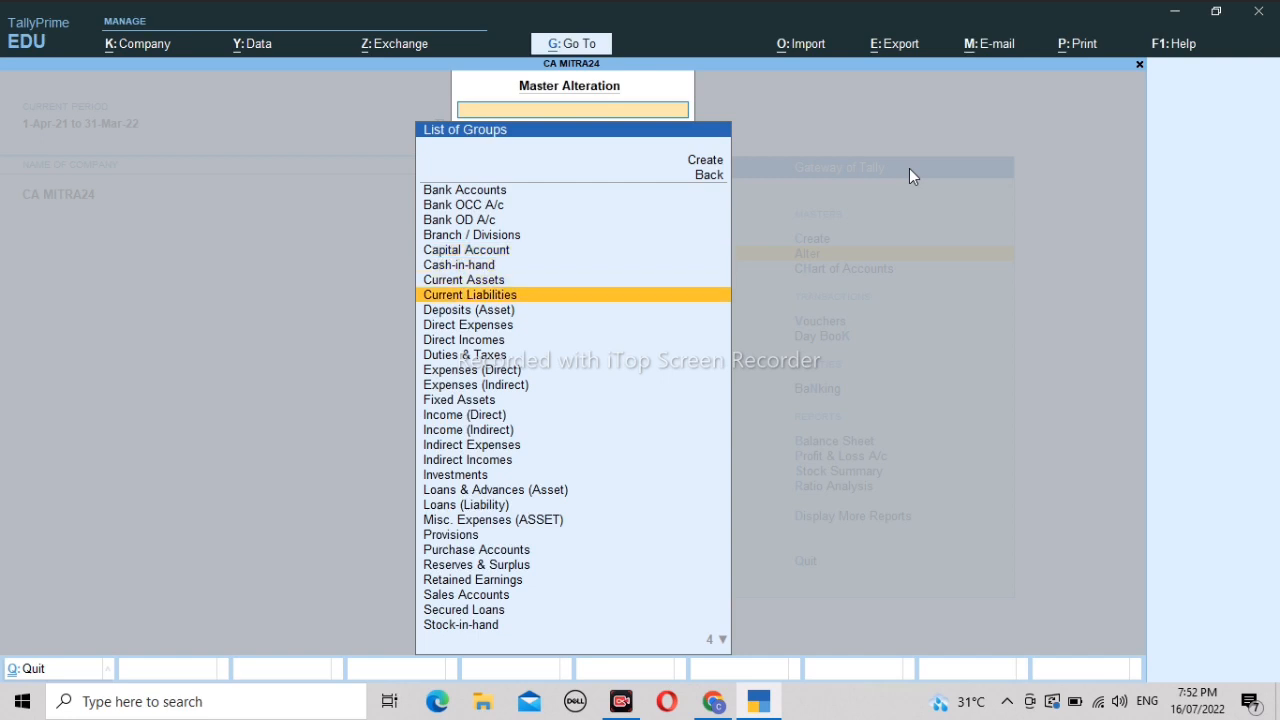
key("Down")
key("Down")
key("Down")
key("Down")
key("Down")
key("Down")
key("Down")
key("Down")
key("Down")
key("Down")
key("Down")
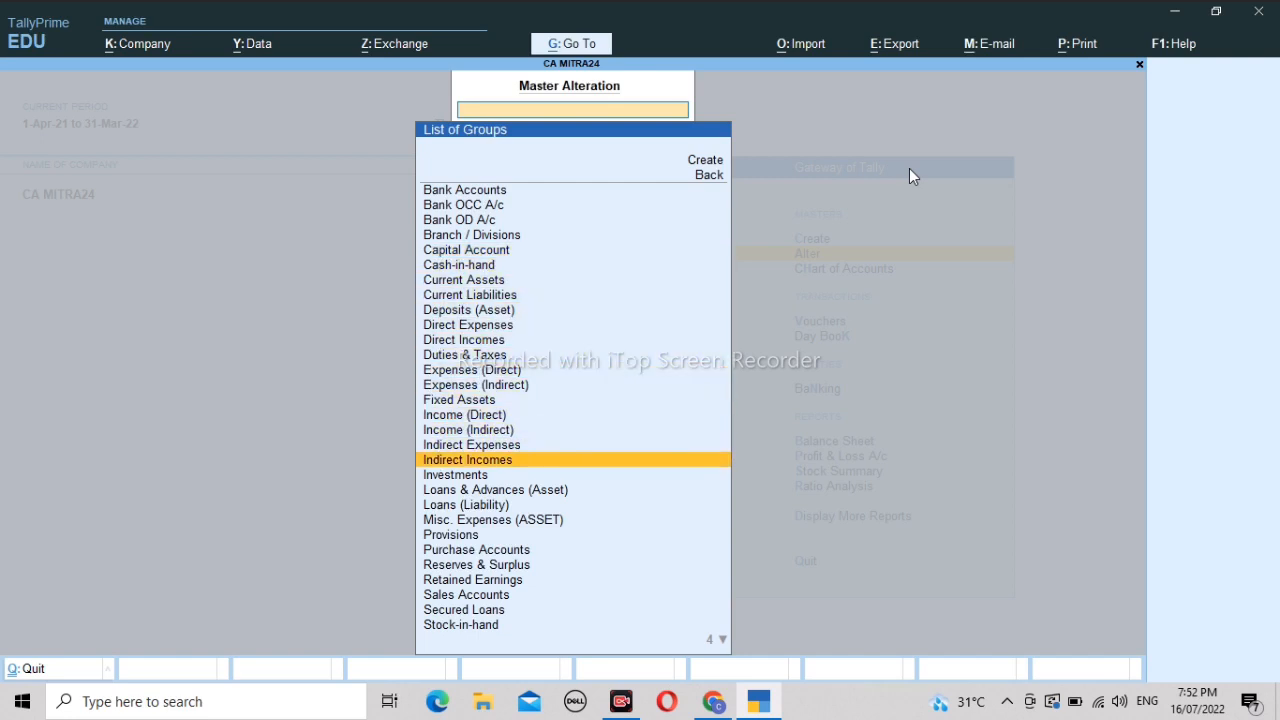
key("Down")
key("Down")
key("Down")
key("Down")
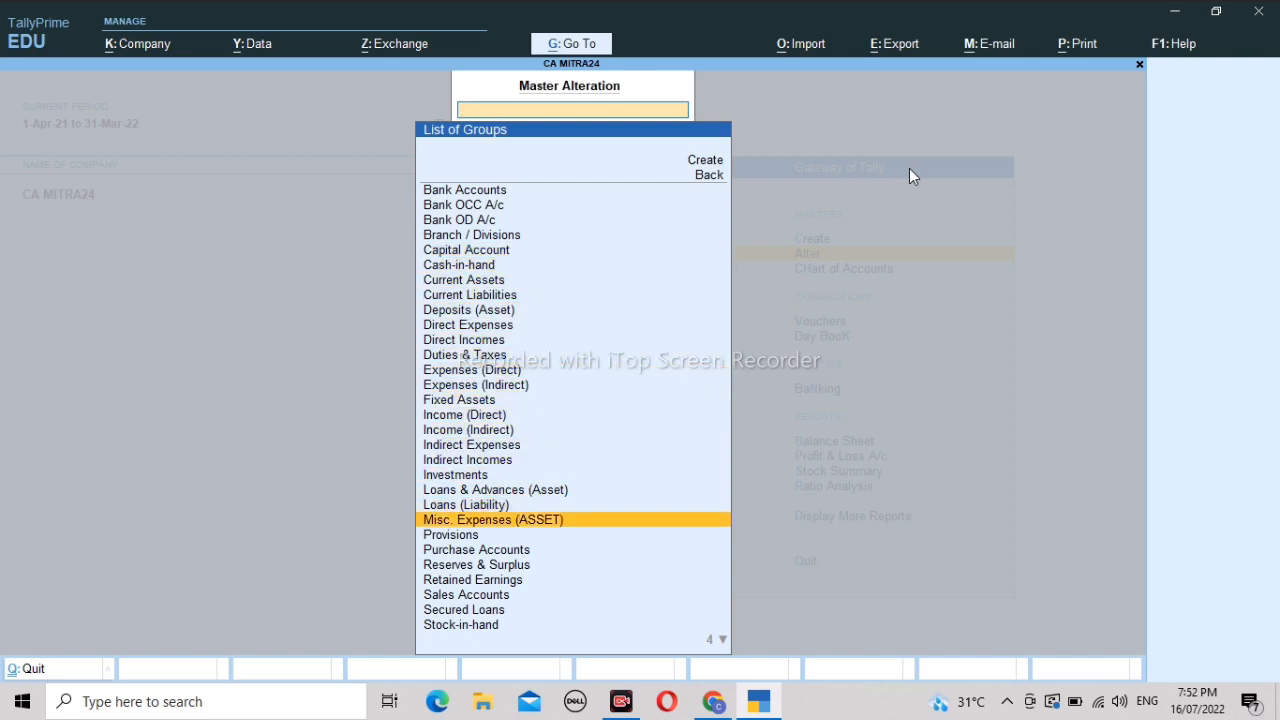
key("Down")
key("Down")
key("Down")
key("Down")
key("Down")
key("Down")
key("Down")
key("Down")
key("Down")
key("Down")
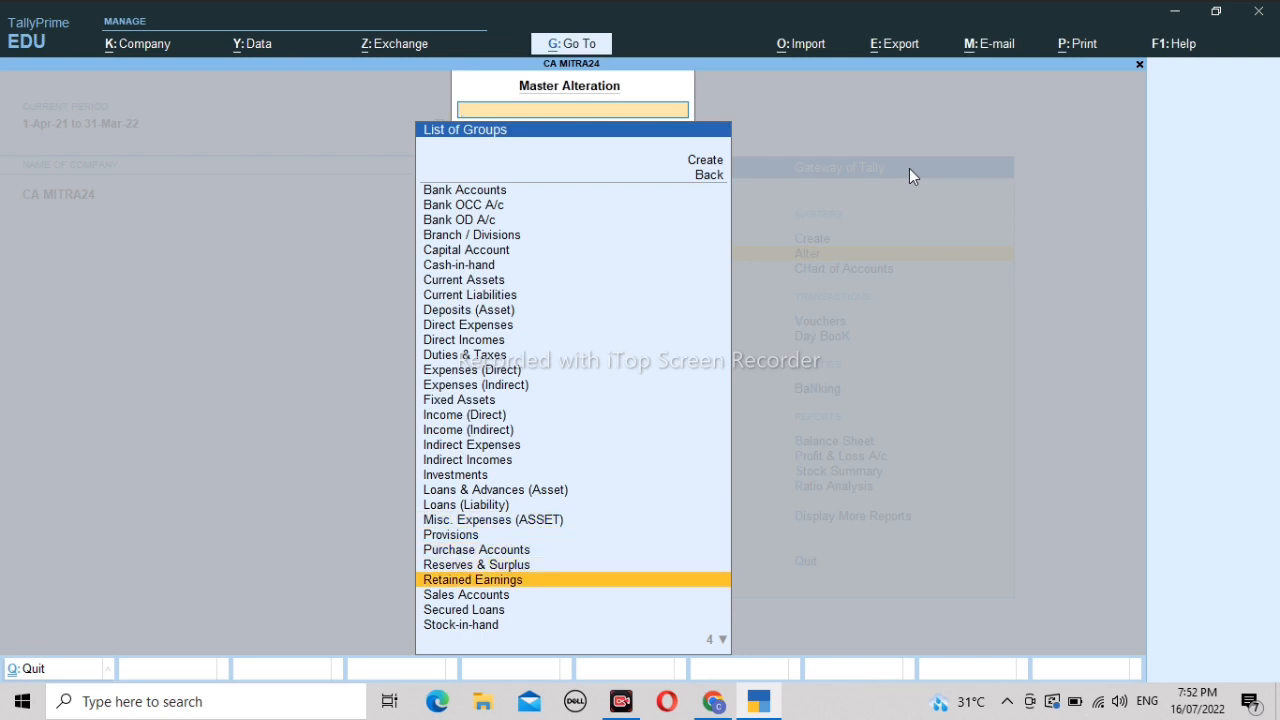
Look back over the groups from the end of the list, past Secured Loans, towards the first groups.
key("Up")
key("Up")
key("Up")
key("Up")
key("Up")
key("Up")
key("Up")
key("Up")
key("Up")
key("Up")
key("Up")
key("Up")
key("Up")
key("Up")
key("Up")
key("Up")
key("Up")
key("Up")
key("Up")
key("Up")
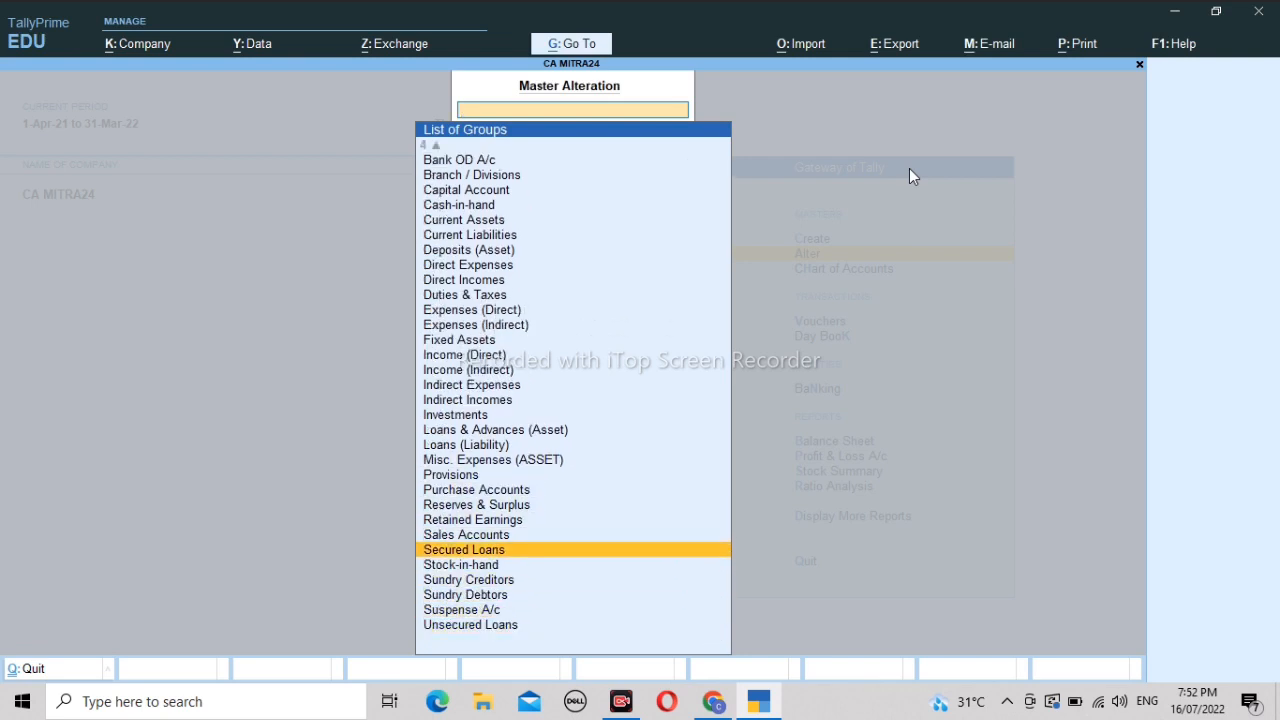
Examine the first groups in the list: Branch / Divisions, Bank OCC A/c and Bank Accounts.
key("Down")
key("Down")
key("Down")
key("Down")
key("Down")
key("Down")
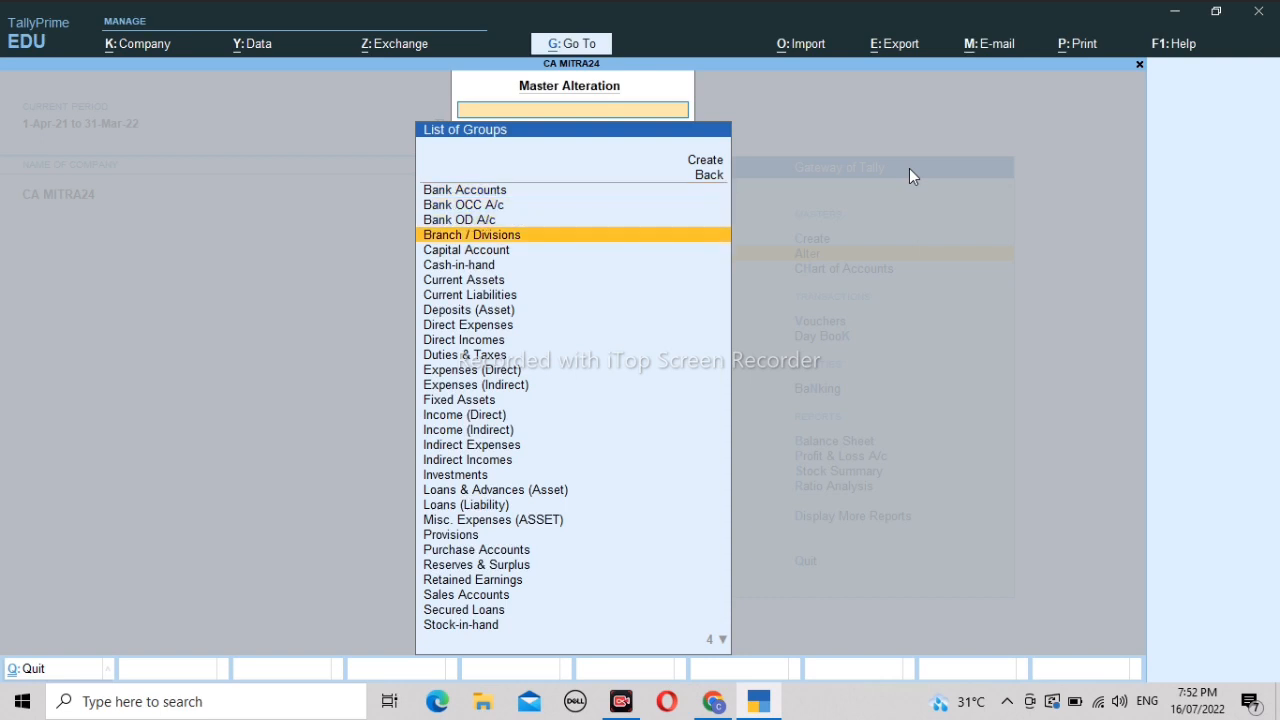
key("Up")
key("Up")
key("Up")
key("Up")
key("Up")
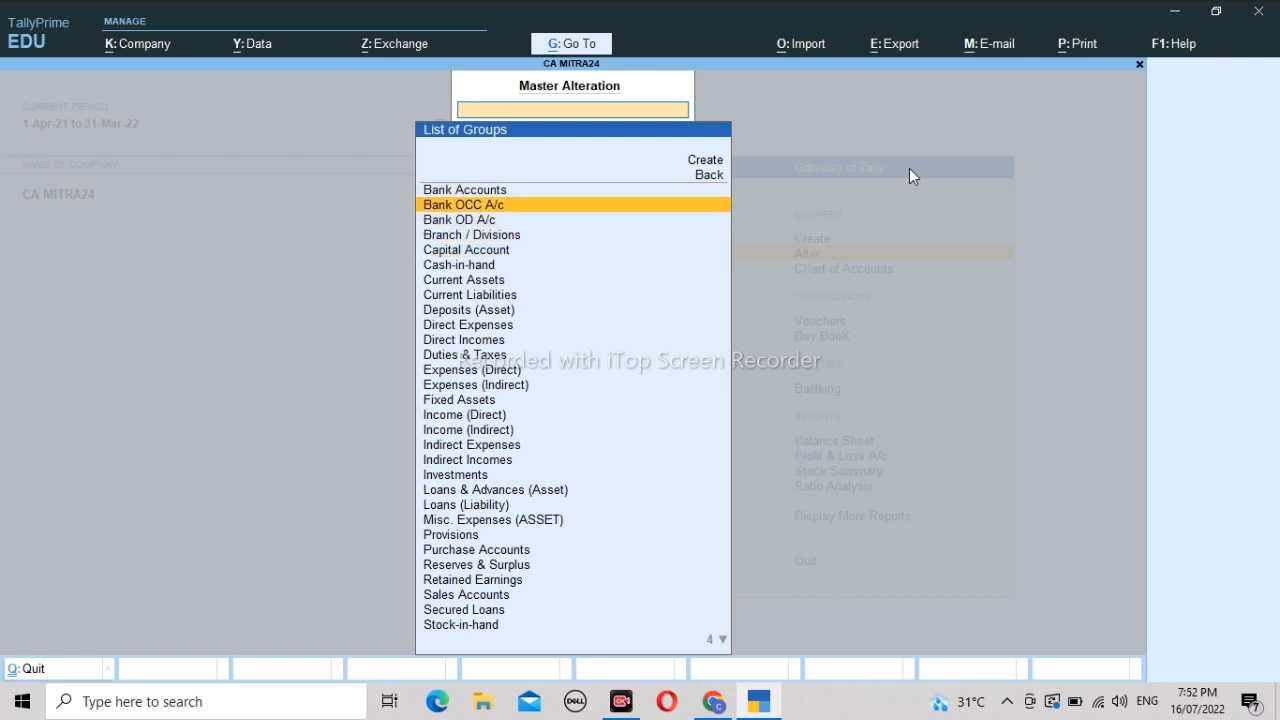
key("Down")
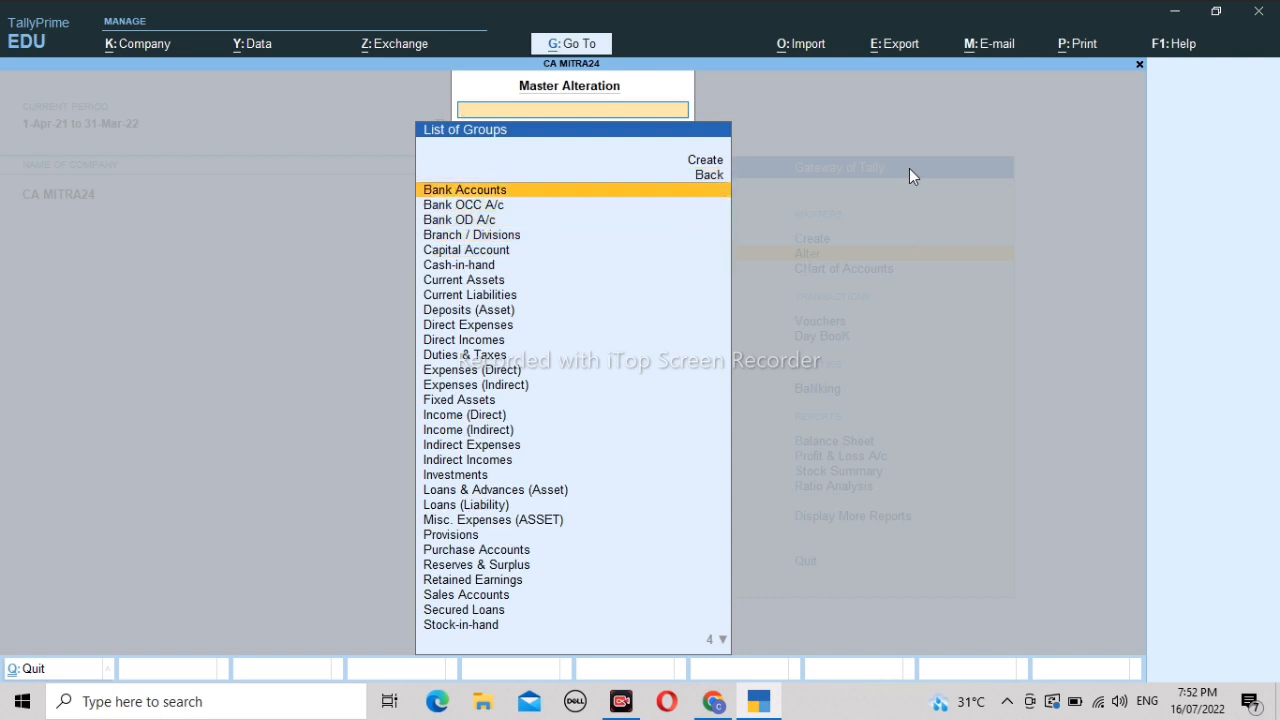
Look over the groups between Bank Accounts, Capital Account and Current Assets, and return to Bank Accounts.
key("Down")
key("Down")
key("Down")
key("Down")
key("Down")
key("Down")
key("Down")
key("Down")
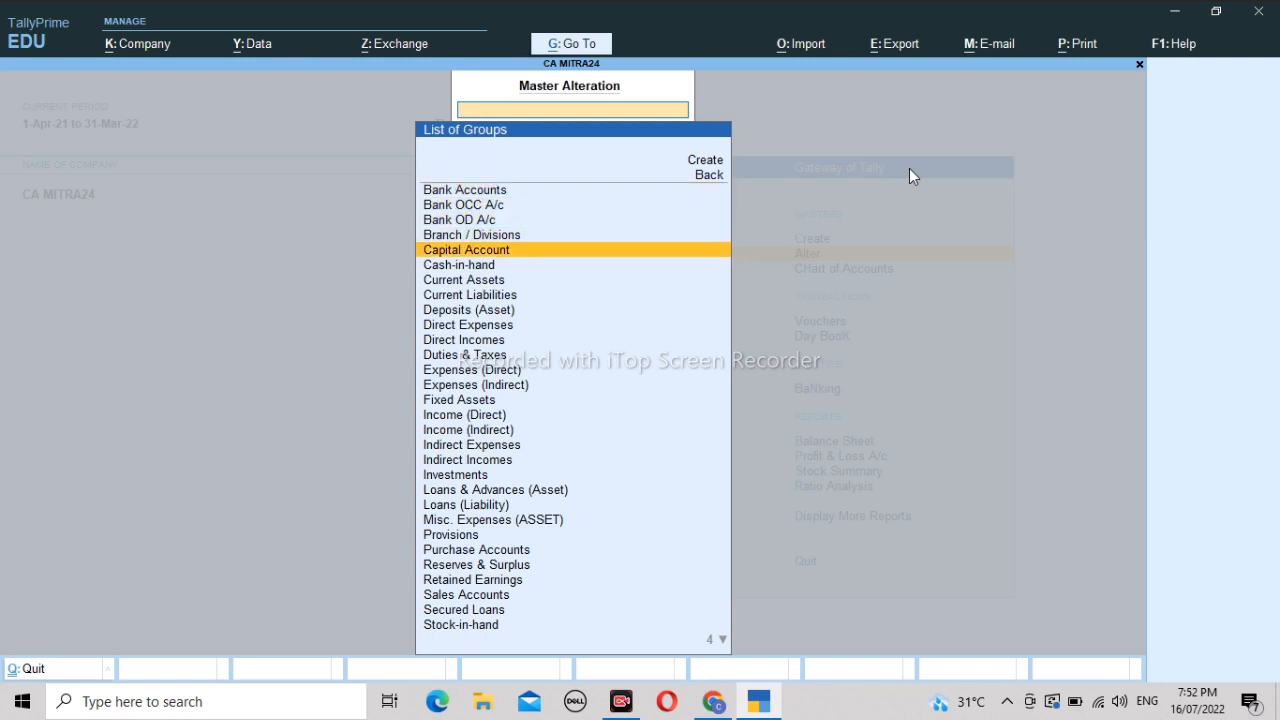
key("Up")
key("Up")
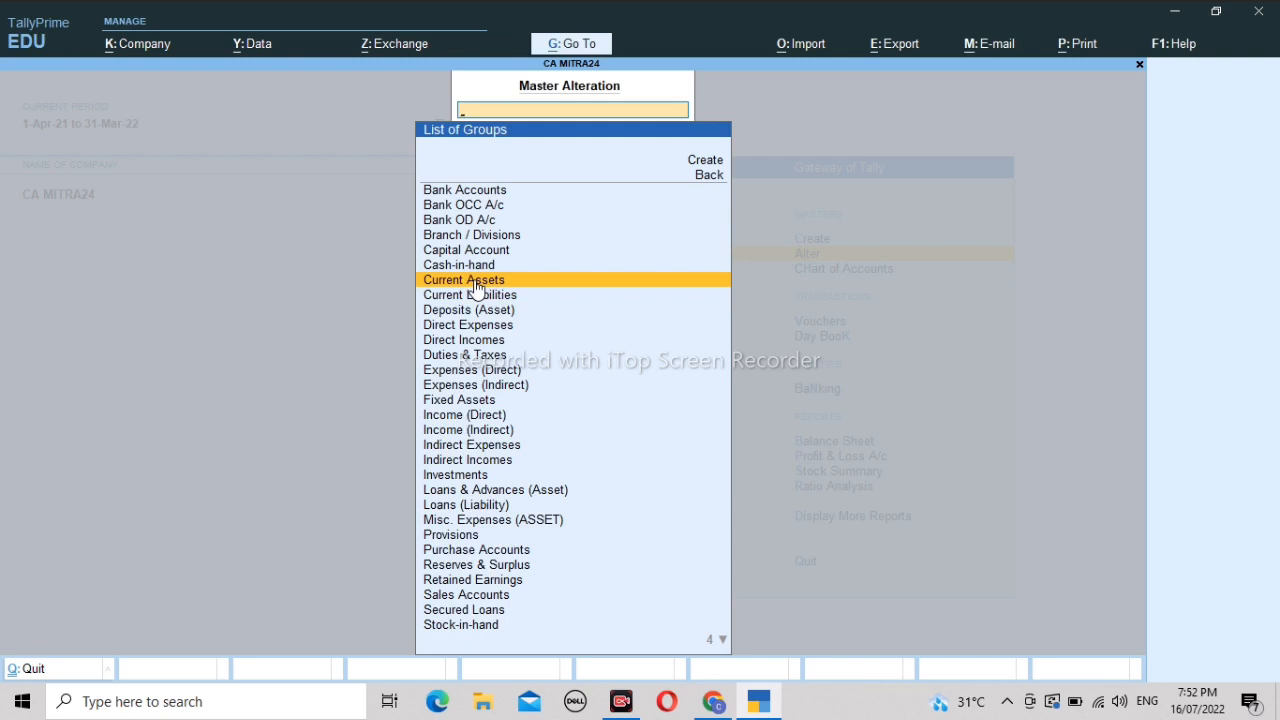
key("Up")
key("Up")
key("Up")
key("Up")
key("Up")
key("Up")
key("Up")
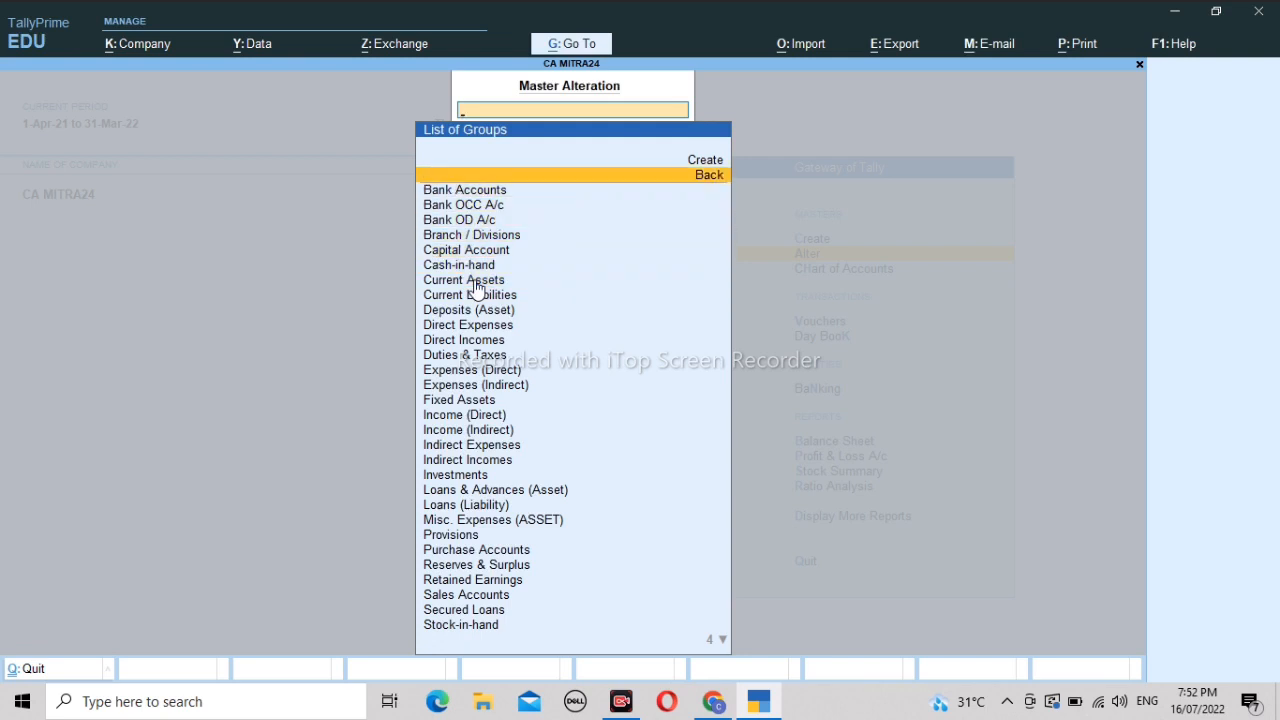
key("Down")
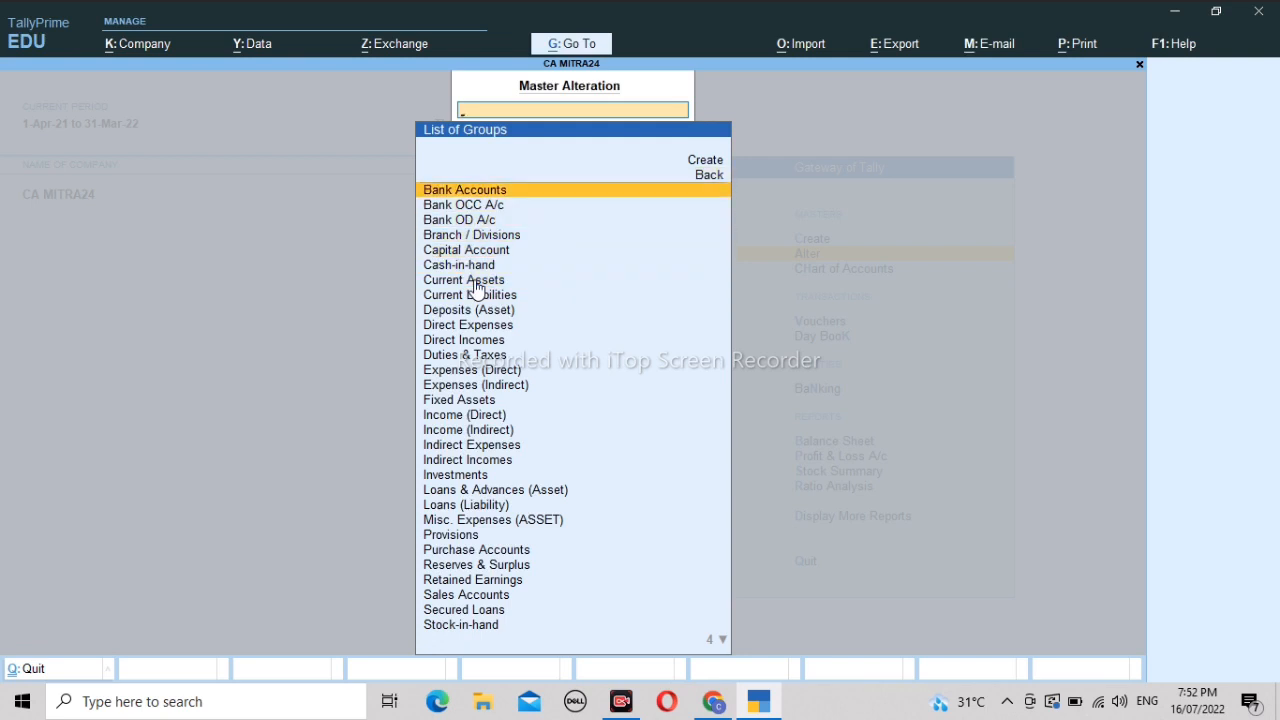
Review the predefined groups from Bank Accounts through Current Assets and Income (Direct) to Stock-in-hand, and return to the Gateway of Tally.
key("Down")
key("Down")
key("Down")
key("Down")
key("Down")
key("Down")
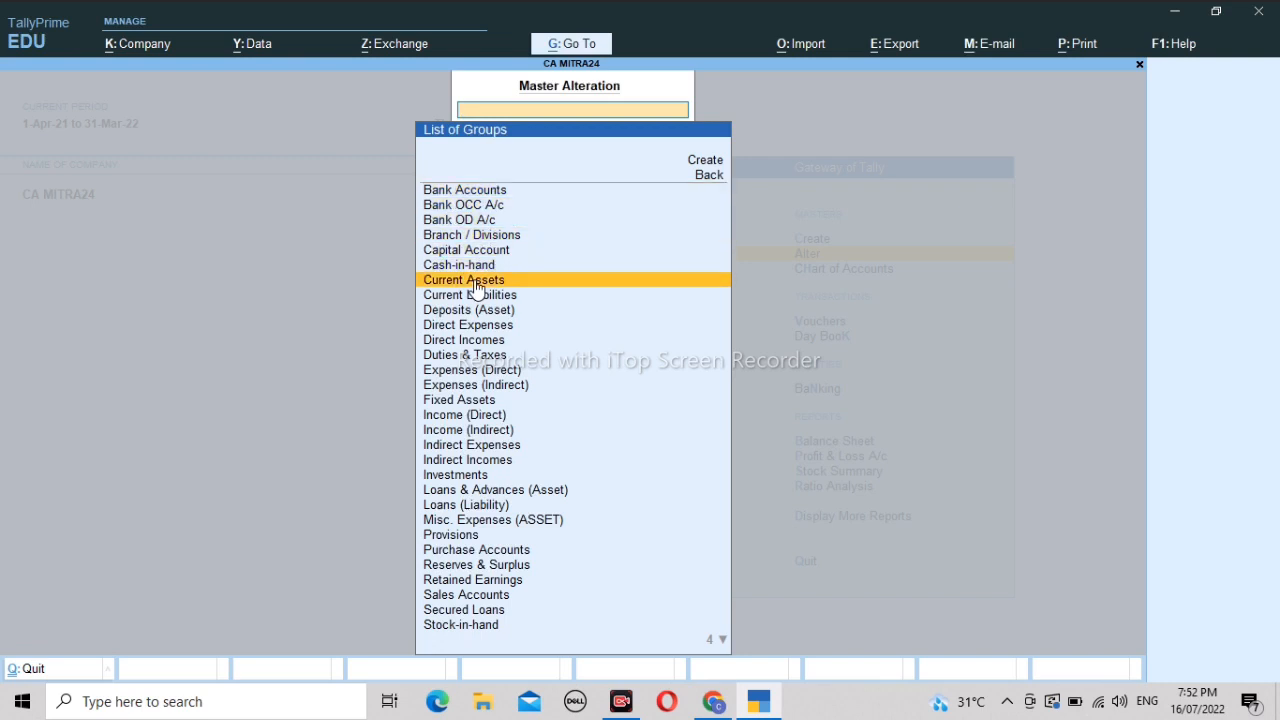
key("Down")
key("Down")
key("Down")
key("Down")
key("Down")
key("Down")
key("Down")
key("Down")
key("Down")
key("Down")
key("Down")
key("Down")
key("Down")
key("Down")
key("Down")
key("Down")
key("Down")
key("Down")
key("Down")
key("Down")
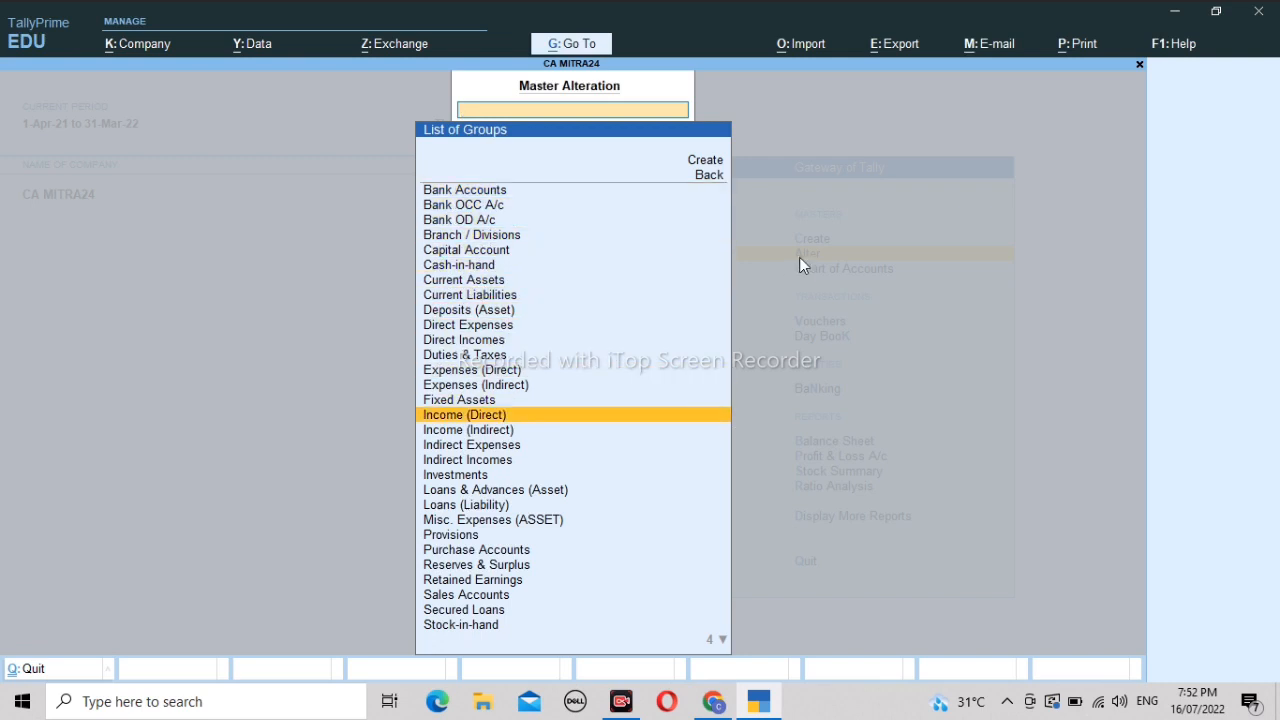
key("Down")
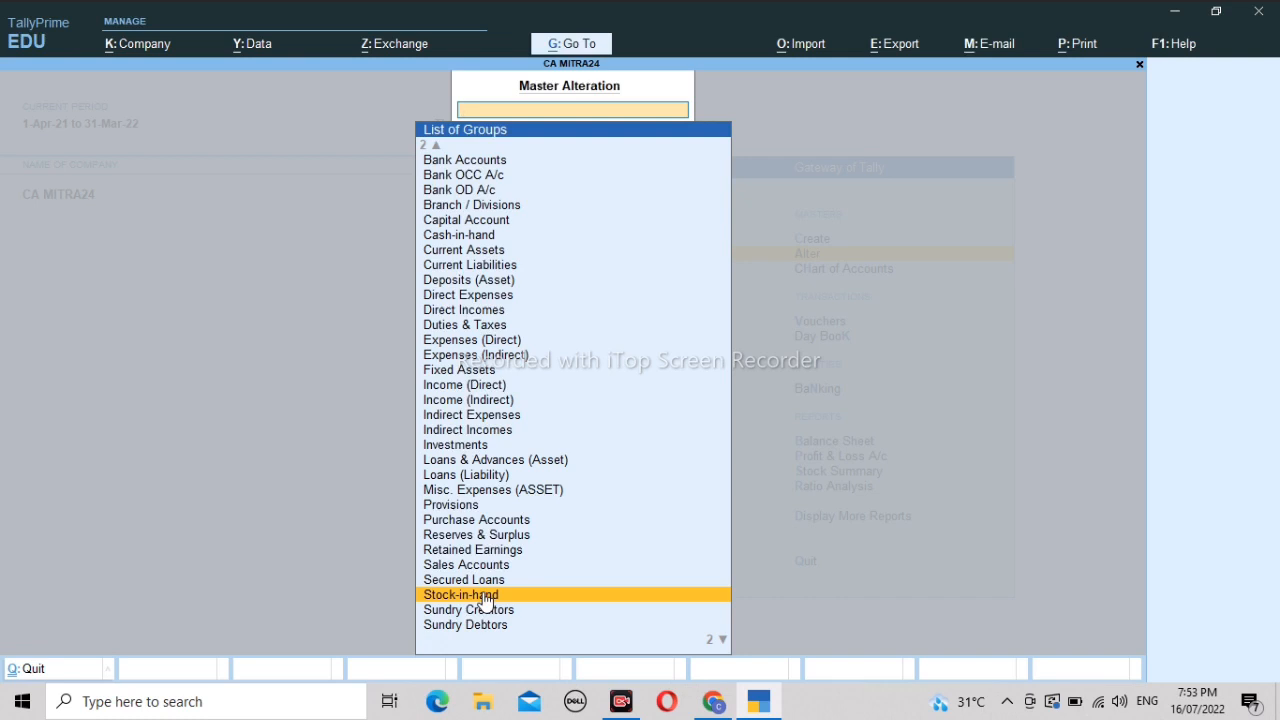
key("Escape")
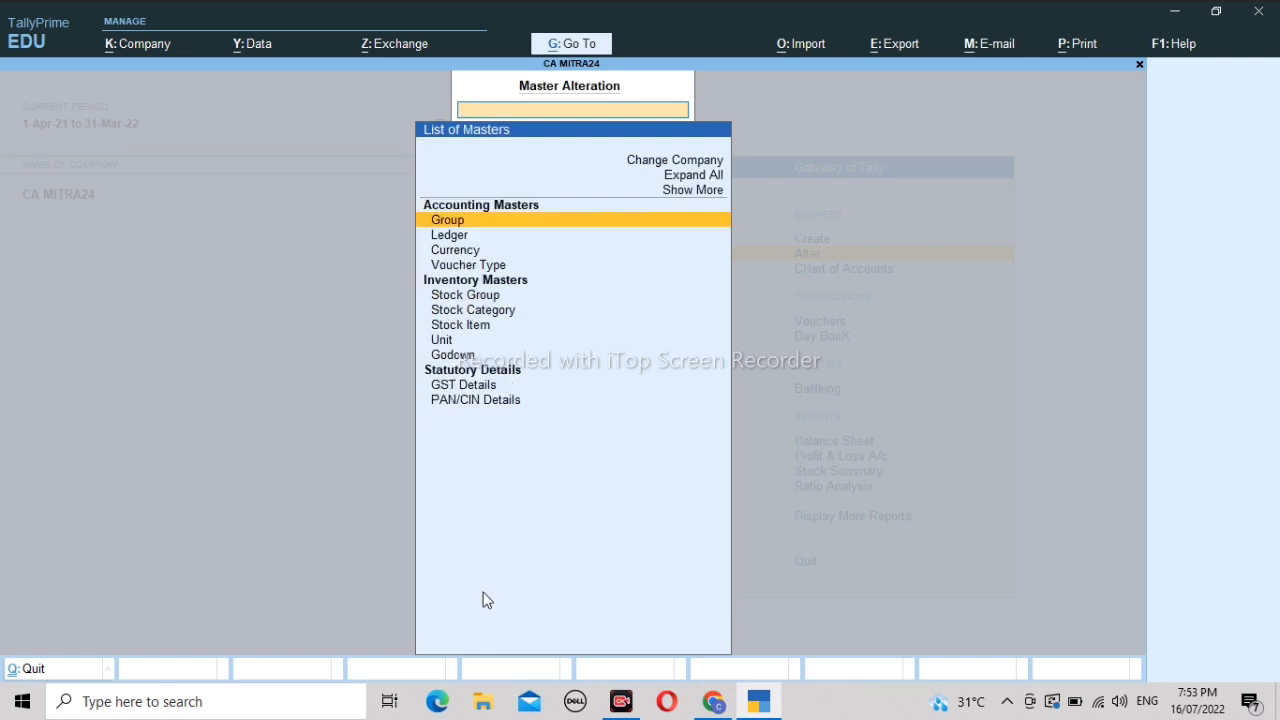
key("Escape")
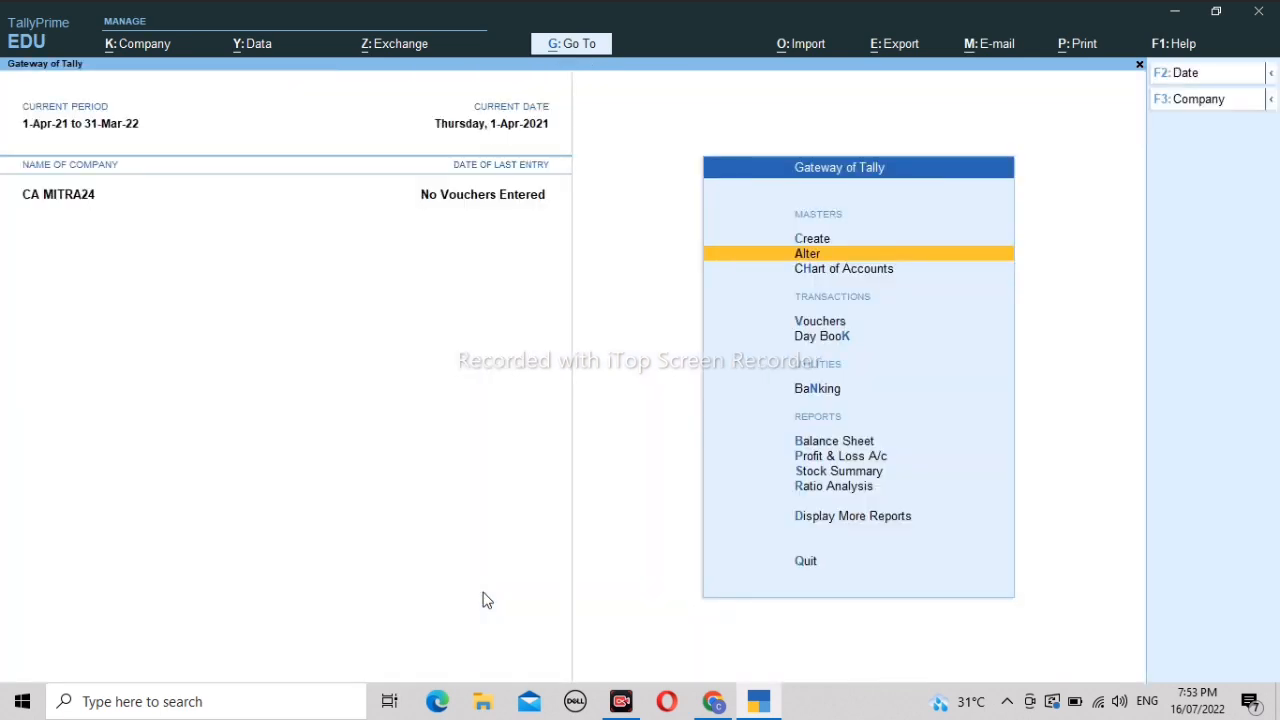
Start creating a new ledger master named SALES ACCOUNT, without an alias.
key("Up")
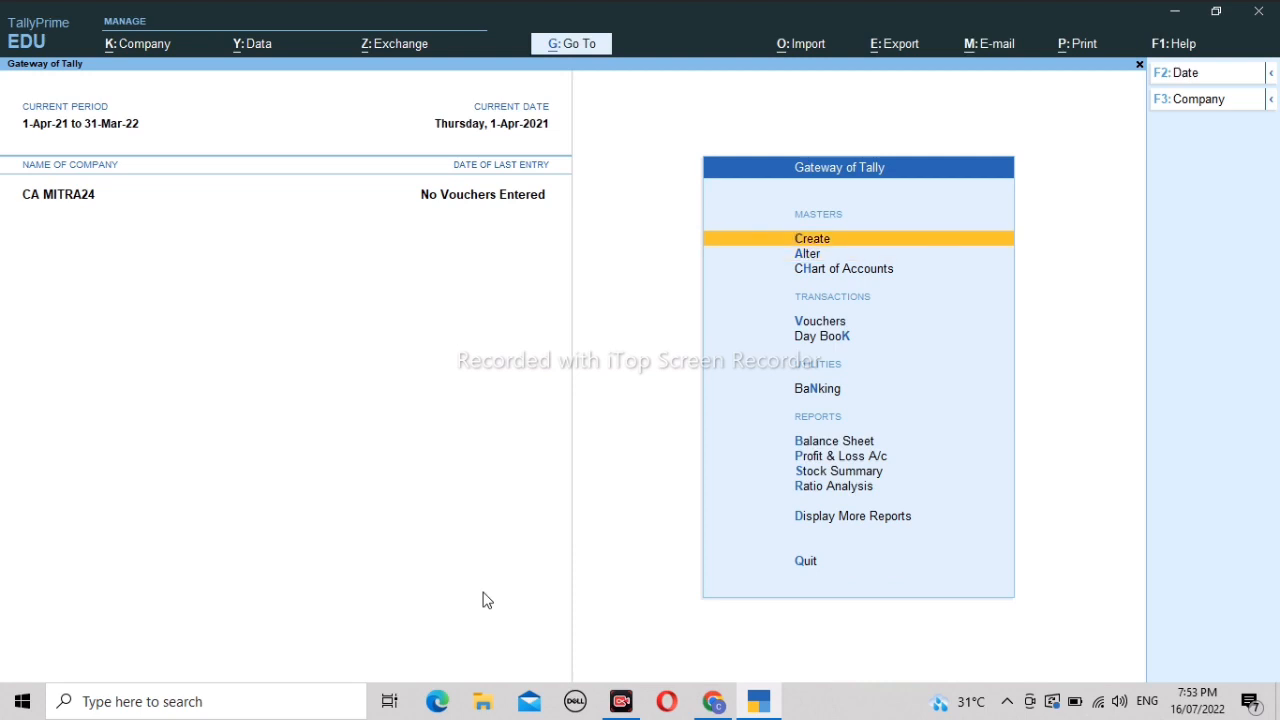
key("Return")
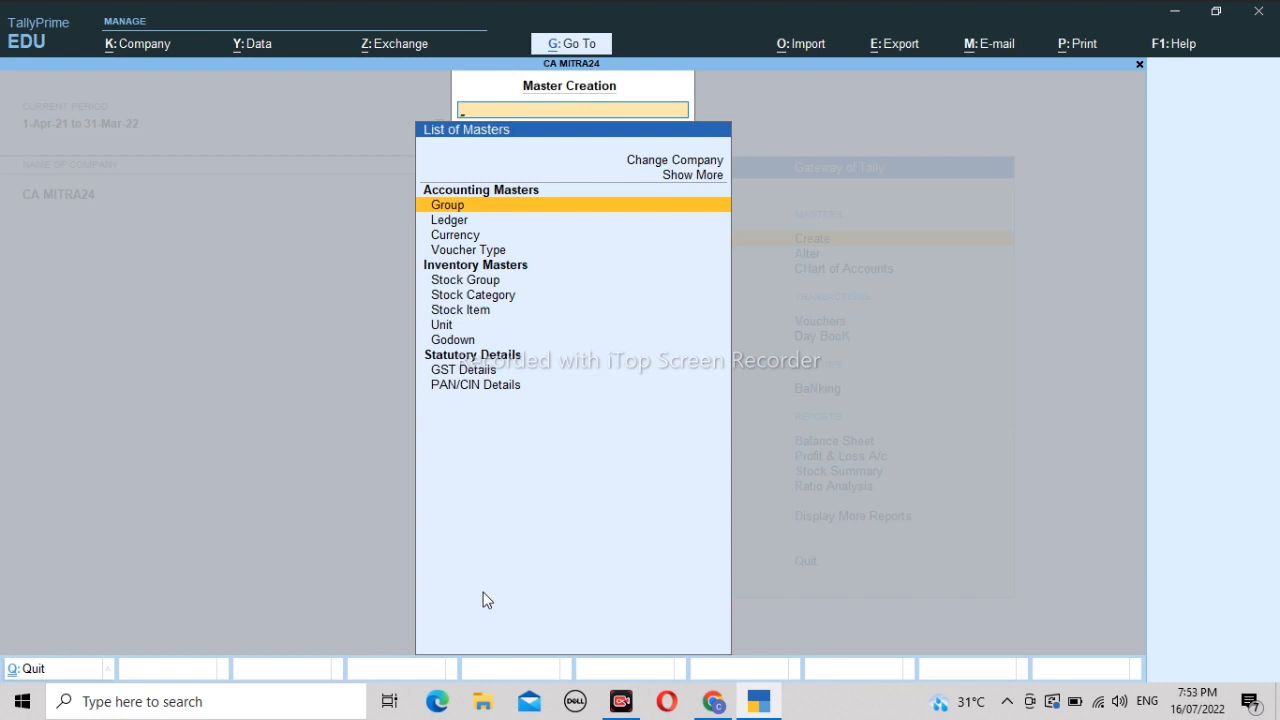
key("Down")
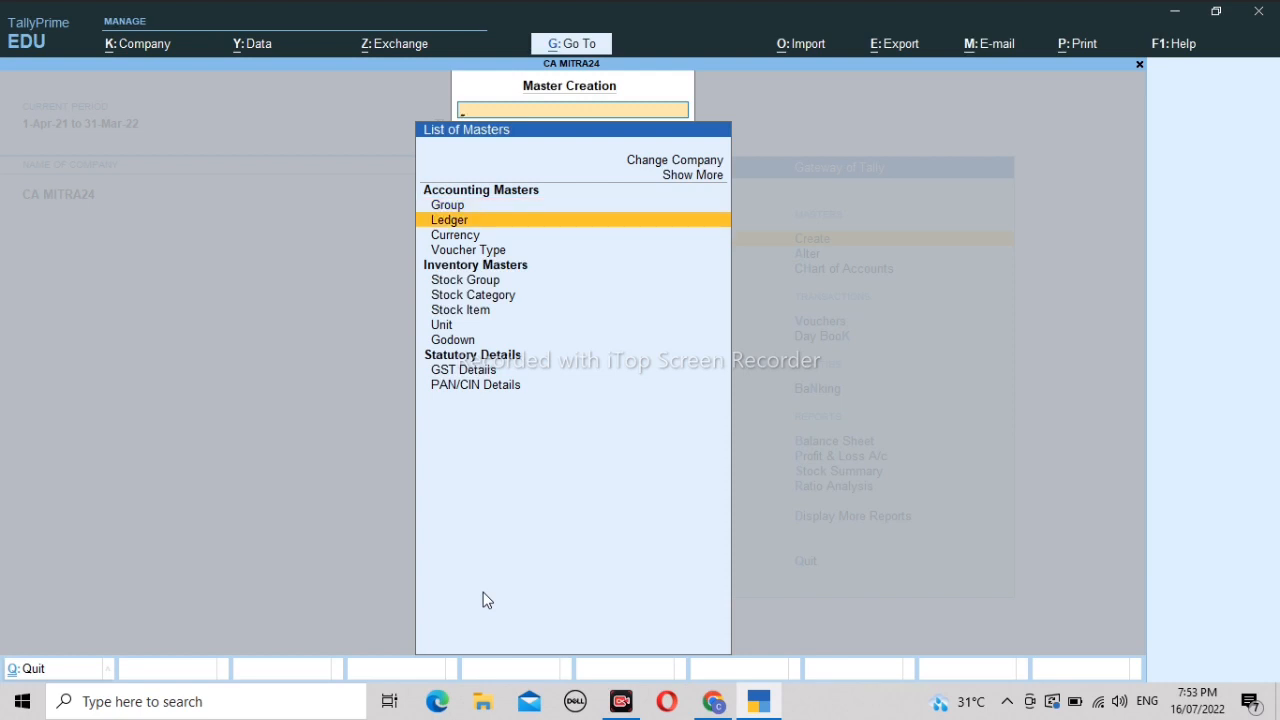
key("Return")
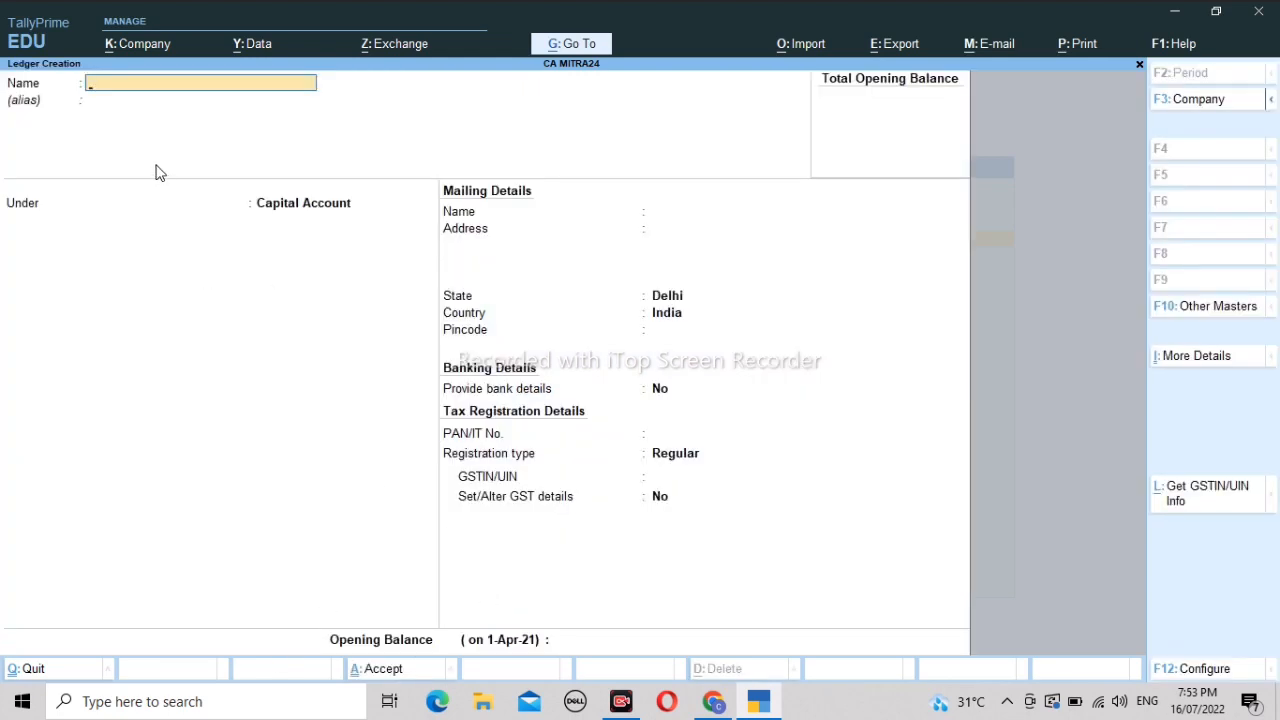
type("SALES ACCOUNT")
key("Return")
key("Return")
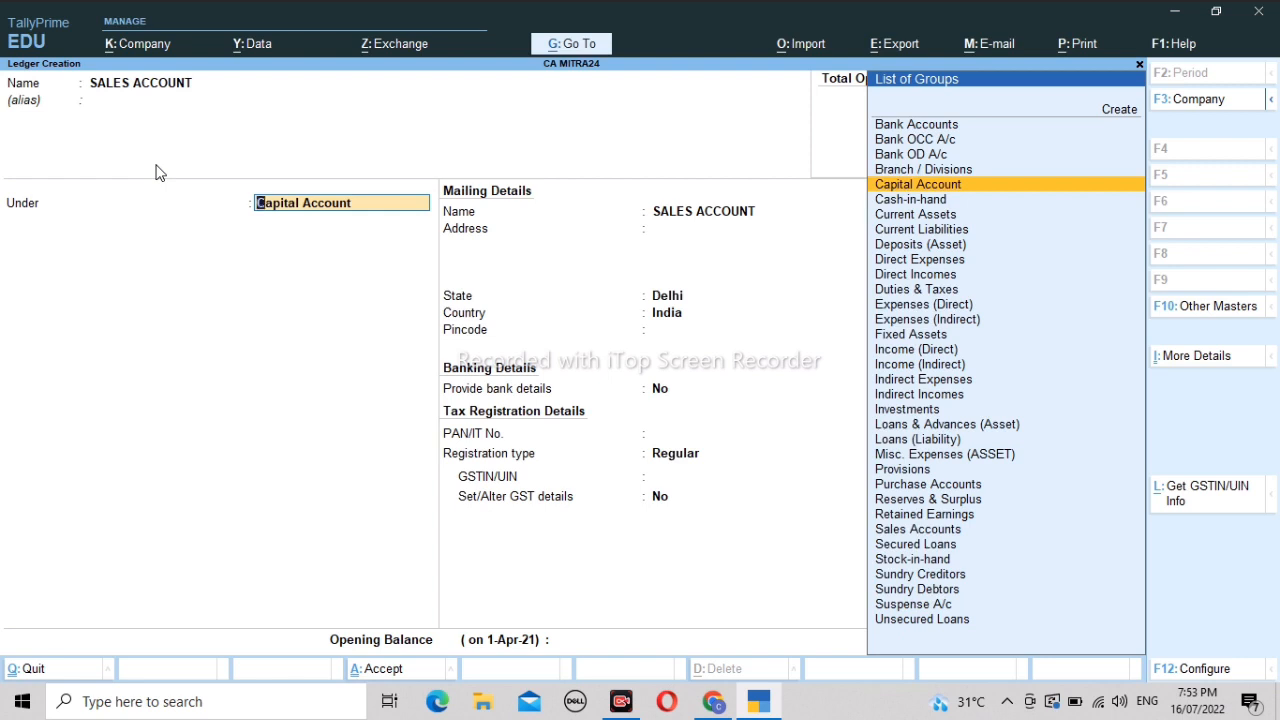
Place the SALES ACCOUNT ledger under the Sales Accounts group.
key("Down")
key("Down")
key("Down")
key("Down")
key("Down")
key("Down")
key("Down")
key("Down")
key("Down")
key("Down")
key("Down")
key("Down")
key("Down")
key("Down")
key("Down")
key("Down")
key("Down")
key("Down")
key("Down")
key("Down")
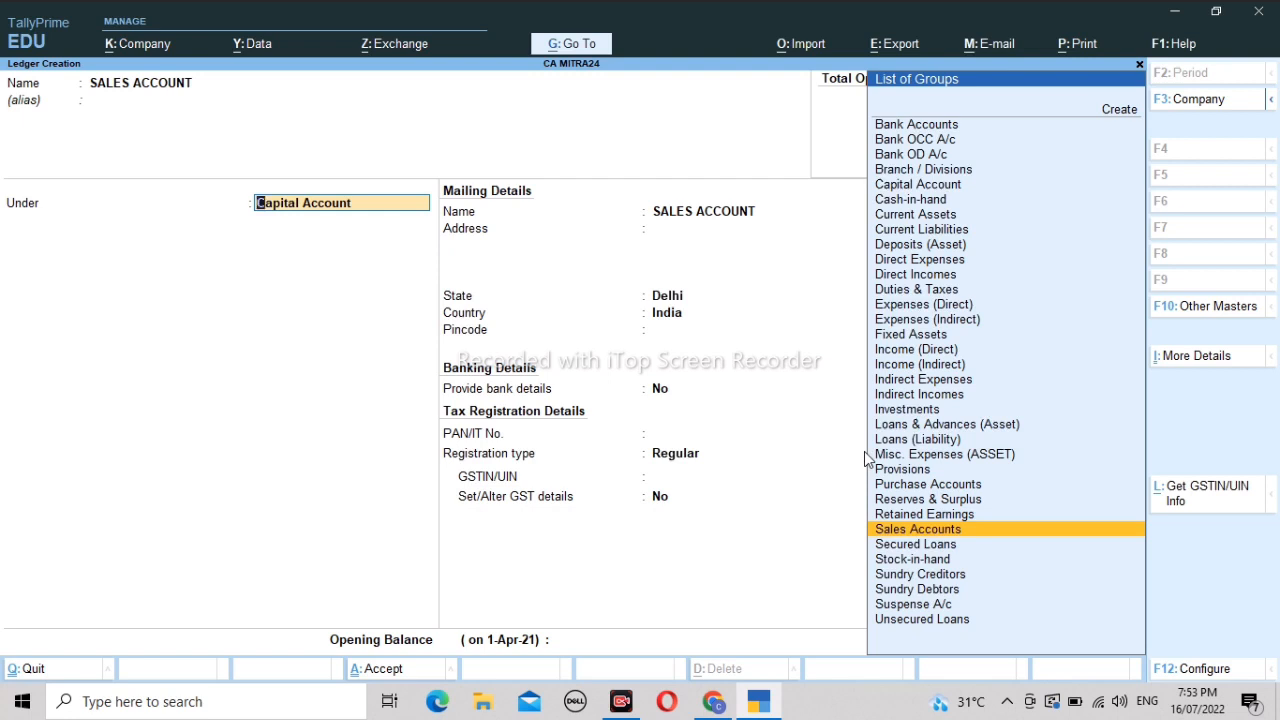
key("Return")
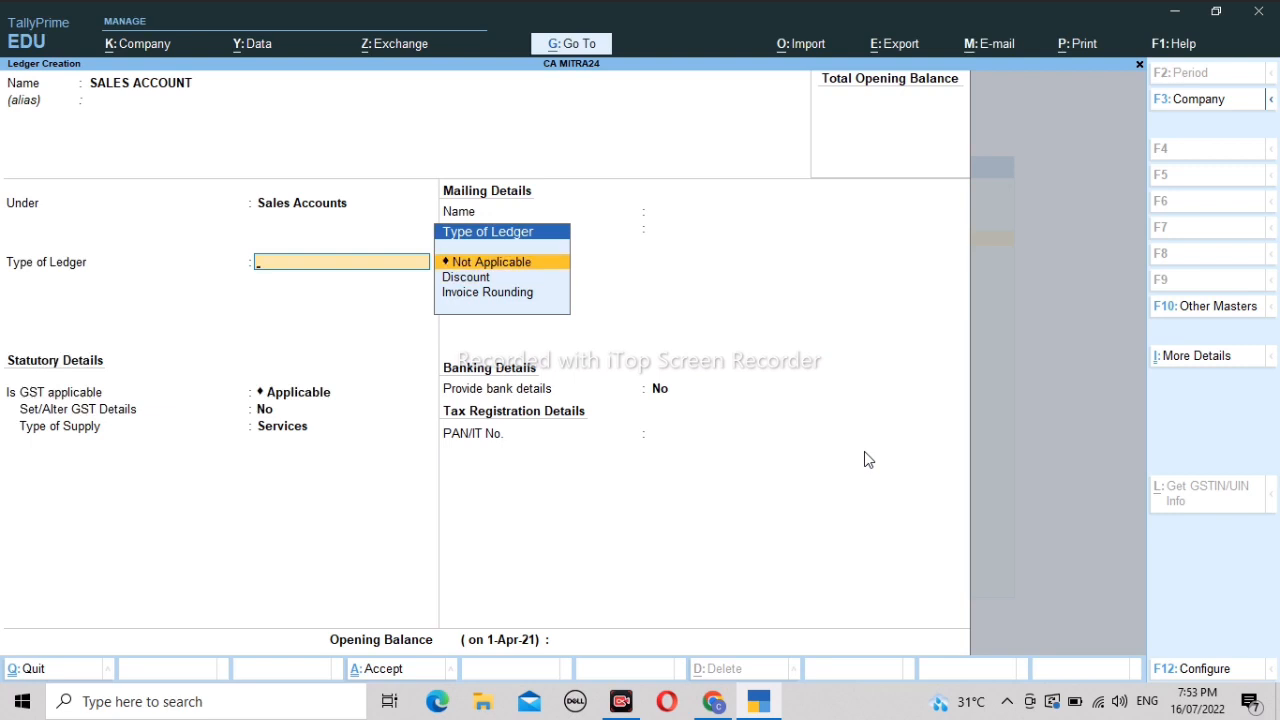
Set the ledger type to Not Applicable, keep GST Applicable without altering its details, and set the type of supply to Goods.
key("Return")
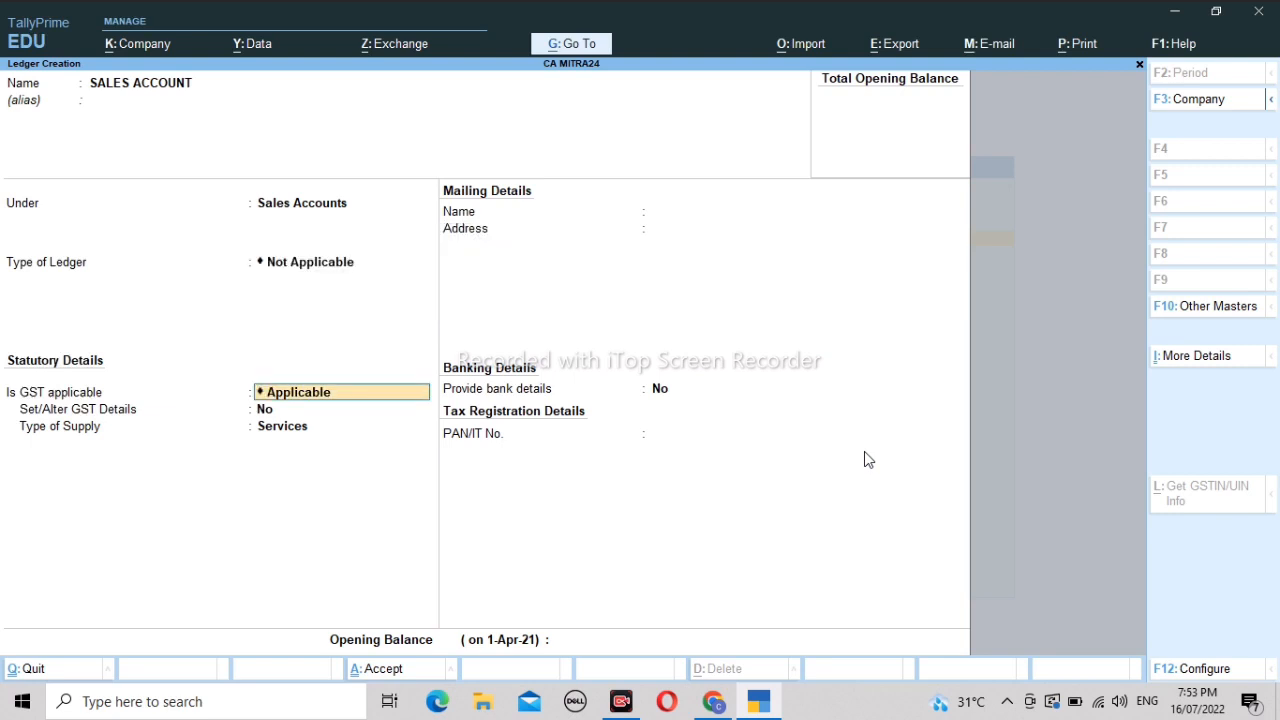
key("Return")
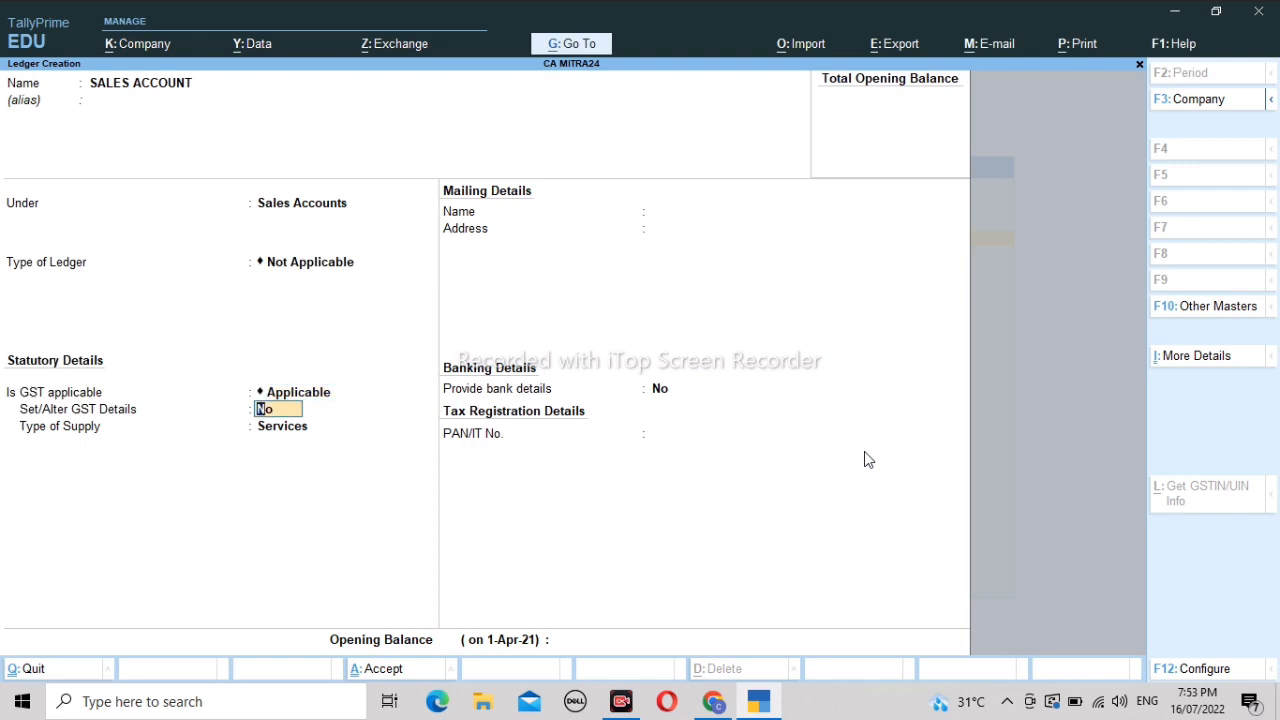
key("Return")
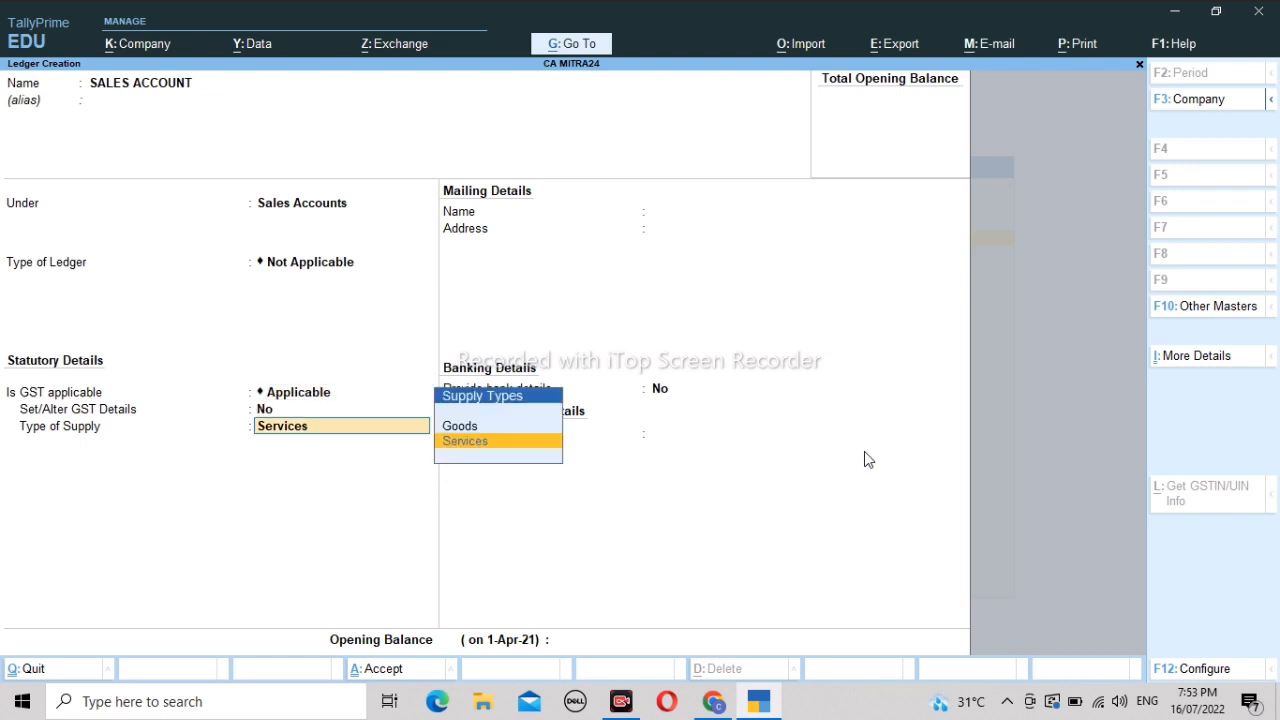
key("Up")
key("Down")
key("Up")
key("Return")
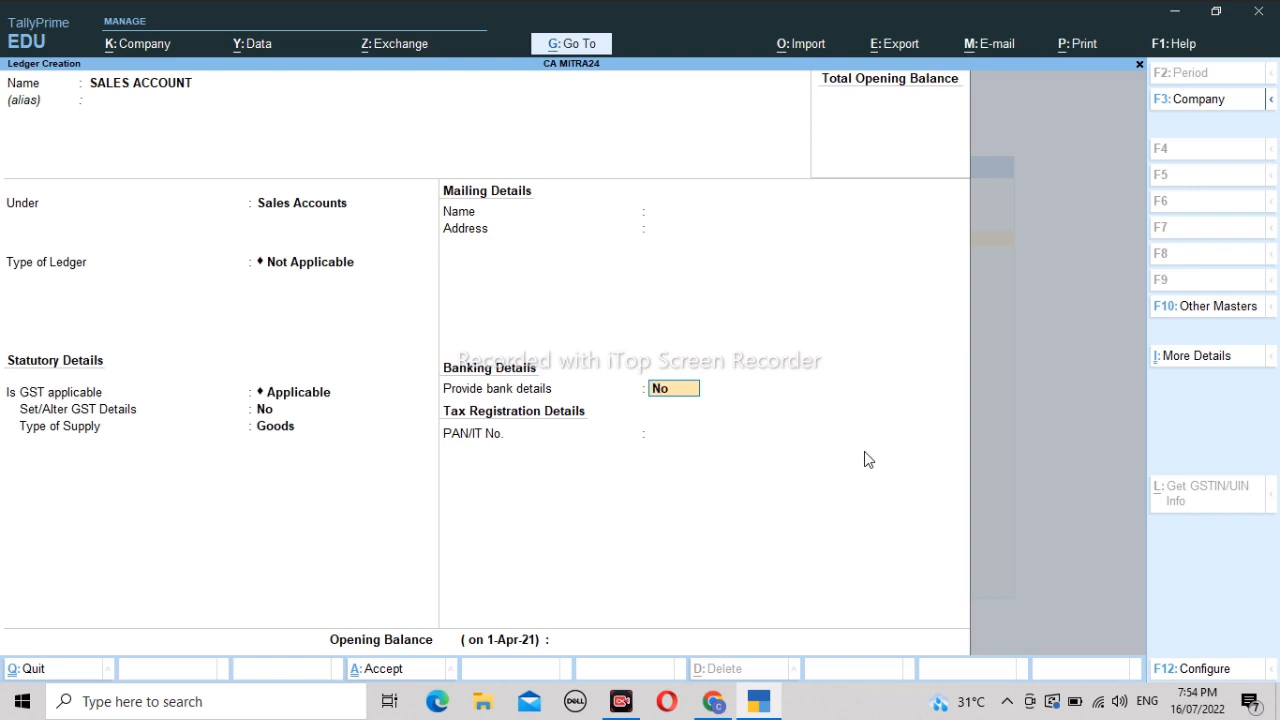
Save the SALES ACCOUNT ledger without bank details or an opening balance.
key("Return")
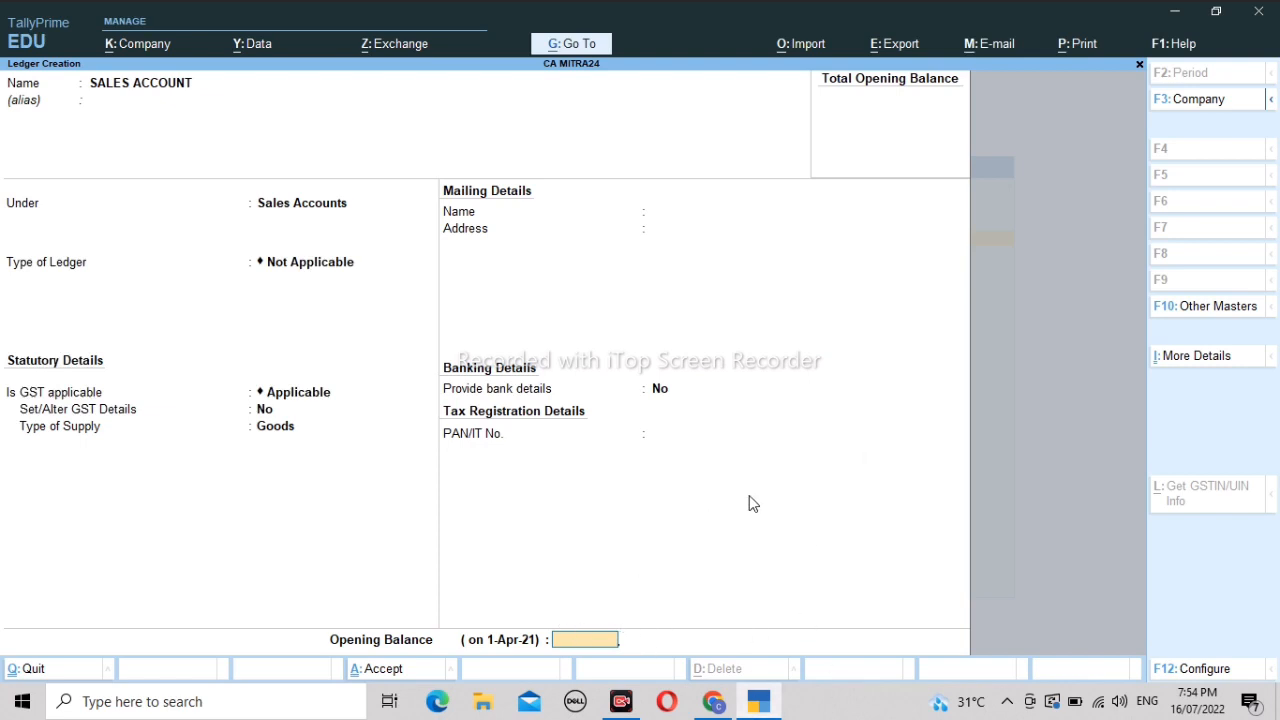
key("Return")
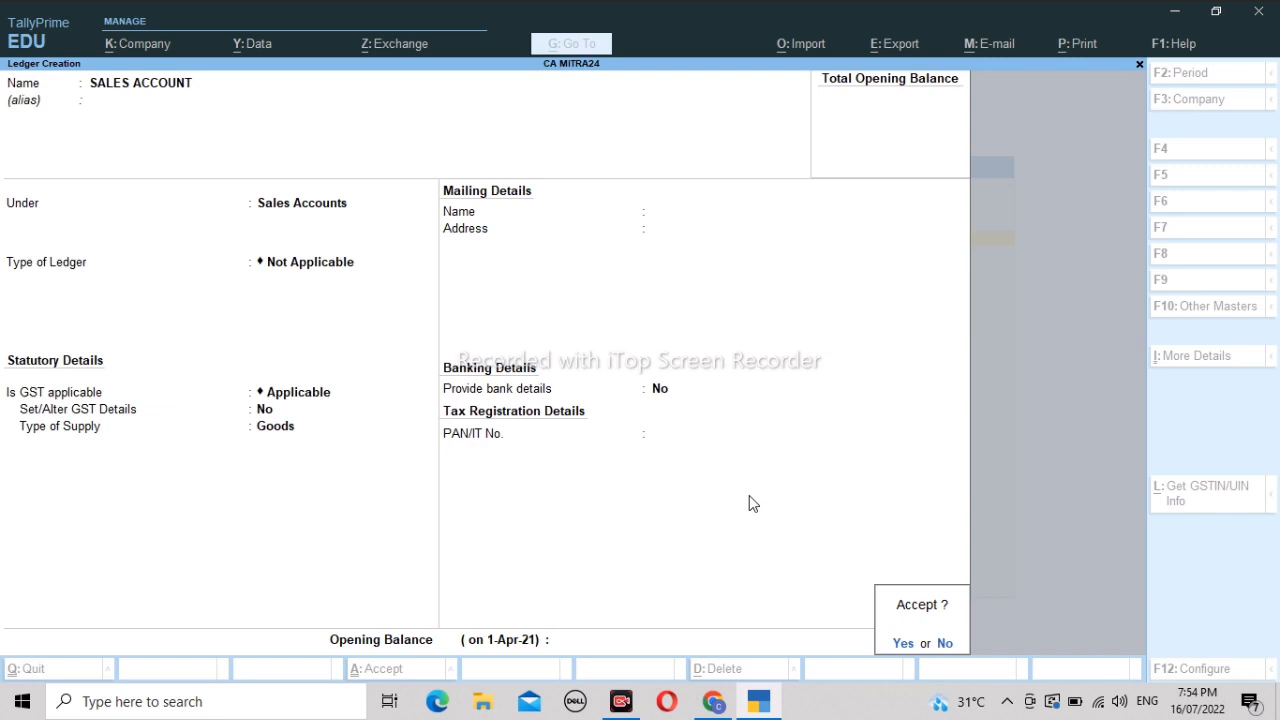
key("Return")
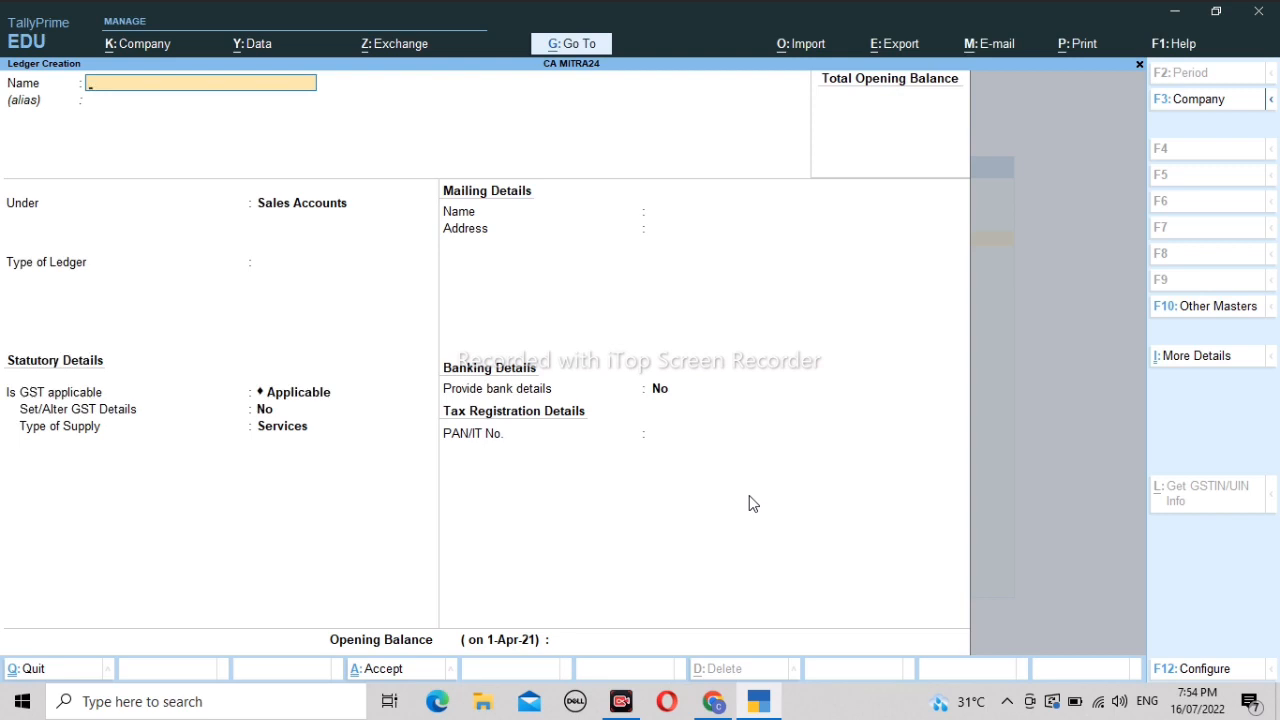
Name the next ledger SALARY ACCOUNT and place it under the Indirect Expenses group.
type("SALARY ACCOUNT")
key("Return")
key("Return")
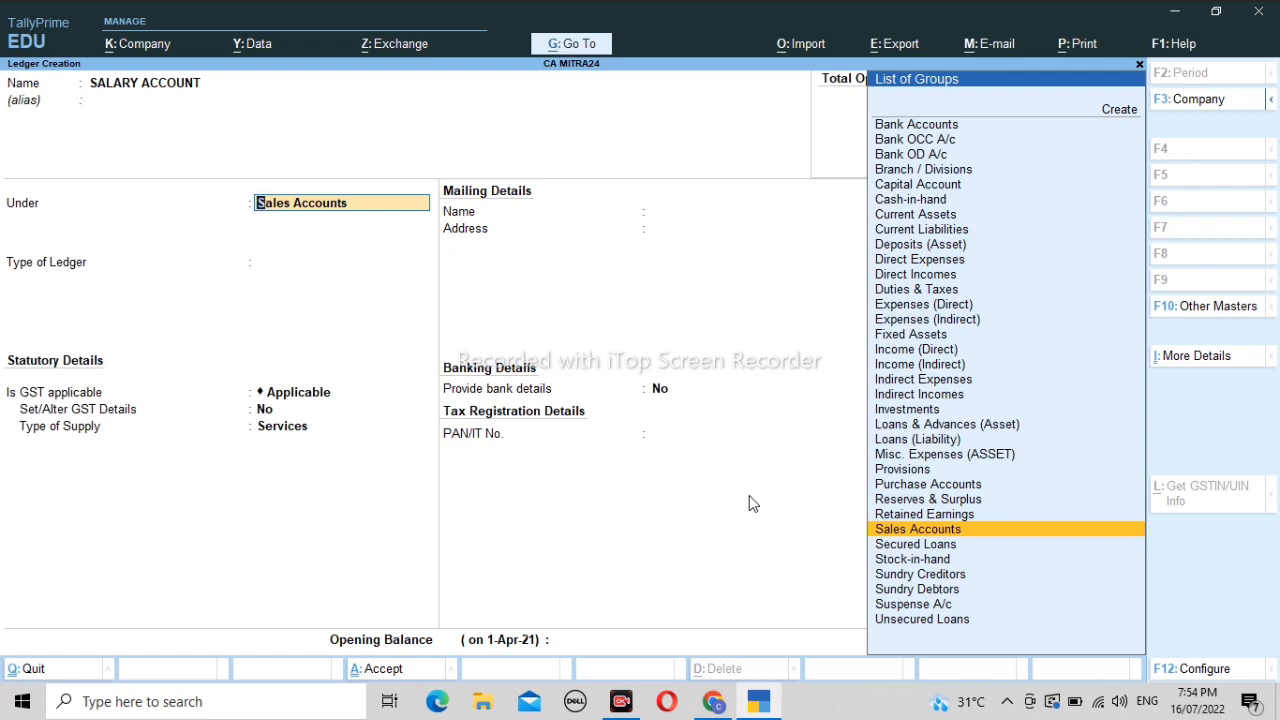
key("Up")
key("Up")
key("Up")
key("Up")
key("Up")
key("Up")
key("Up")
key("Up")
key("Up")
key("Up")
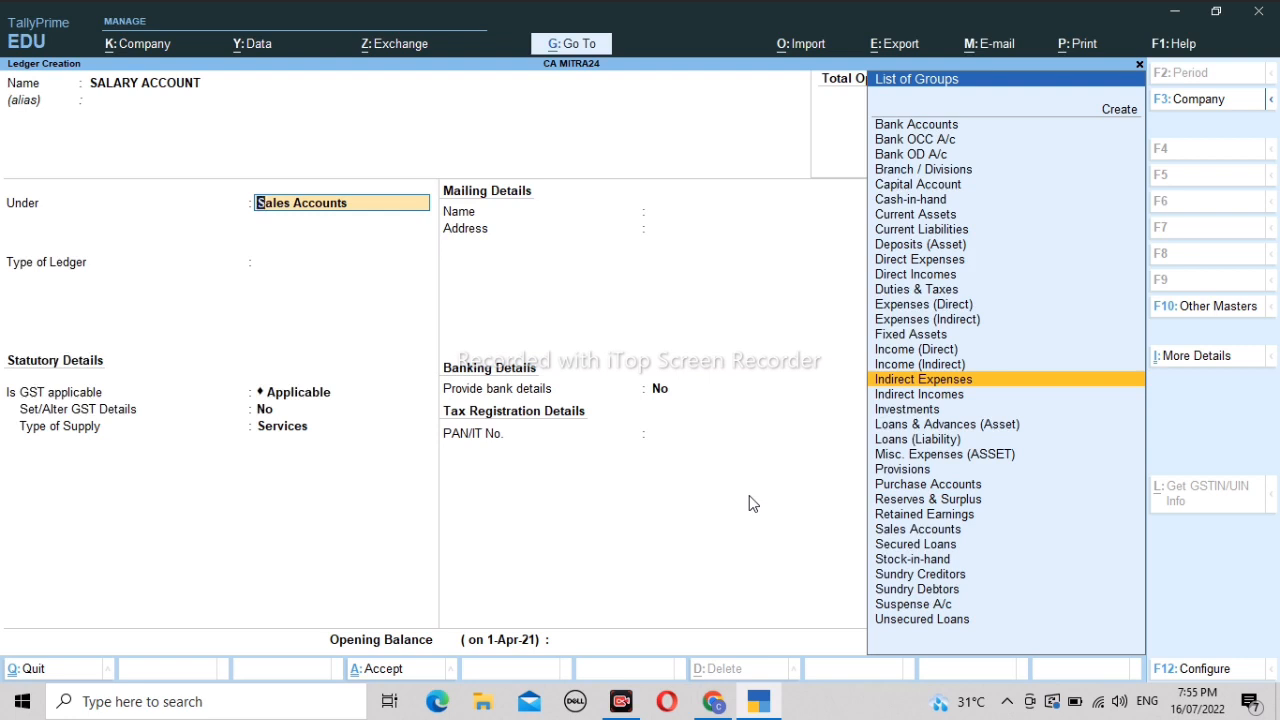
key("Down")
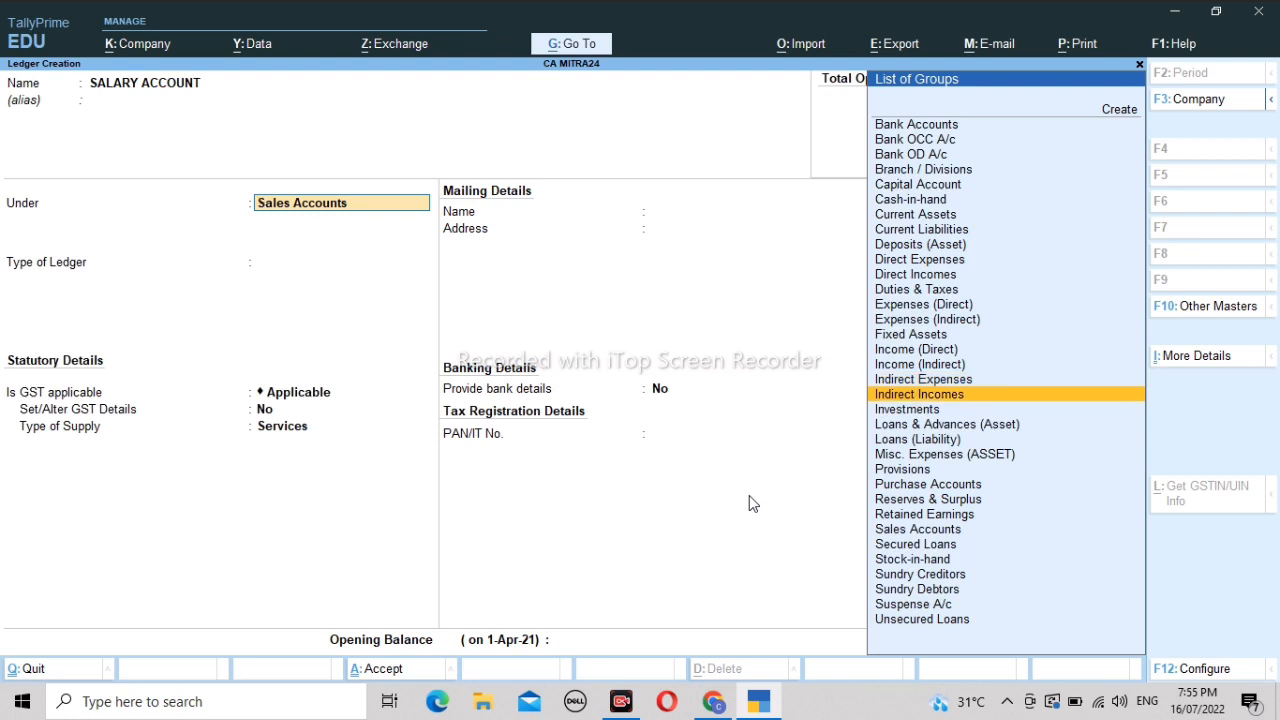
key("Up")
key("Return")
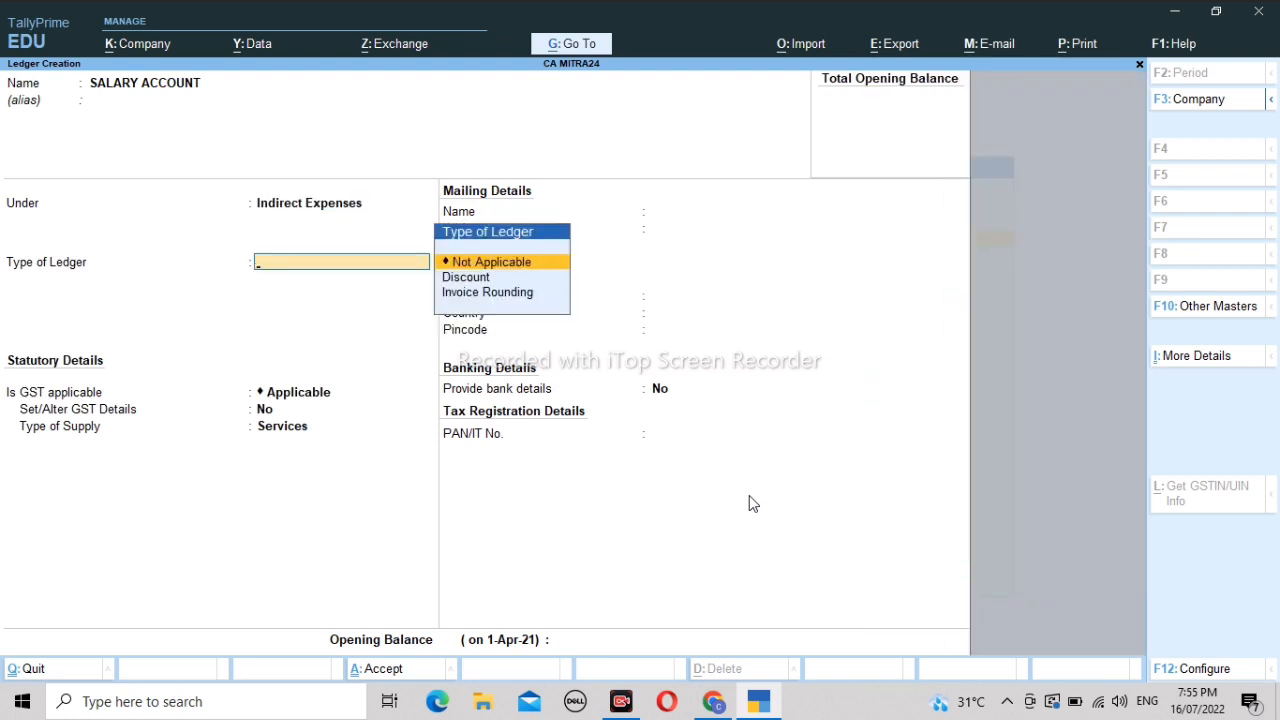
Set the salary ledger's type to Not Applicable, keep the default GST and bank settings, and save it without an opening balance.
key("Return")
key("Return")
key("Return")
key("Return")
key("Return")
key("Return")
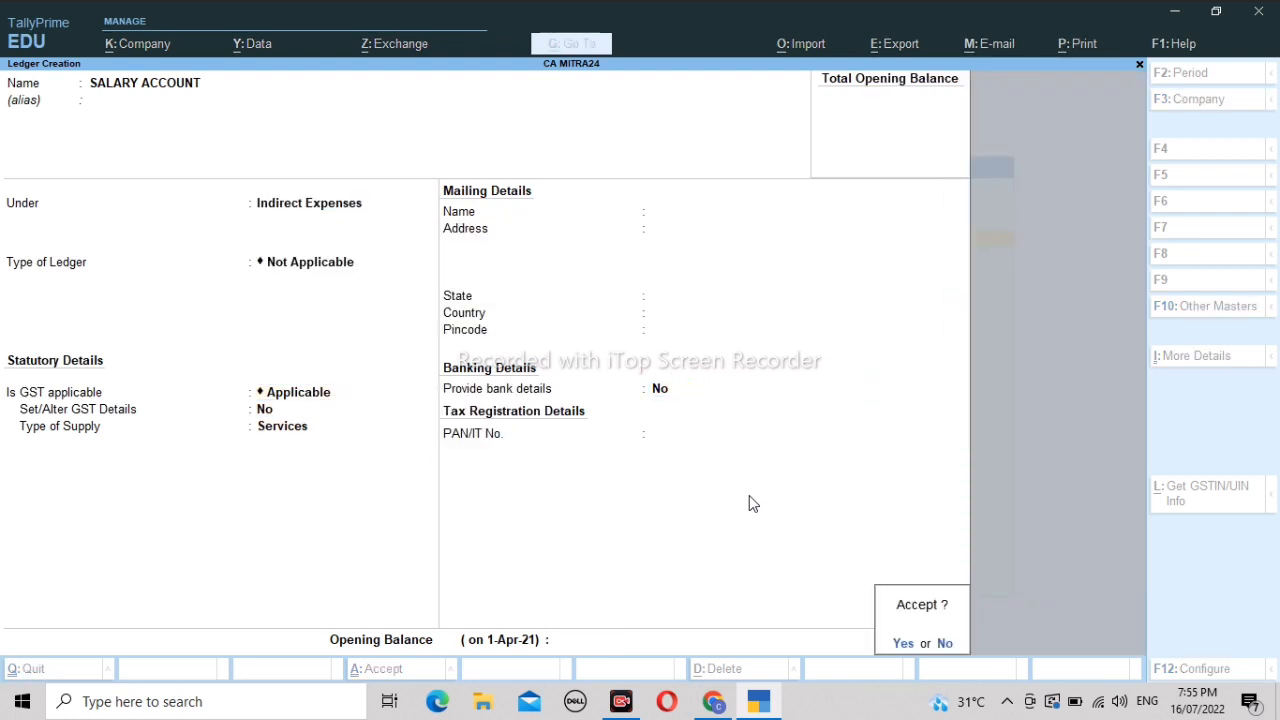
key("Return")
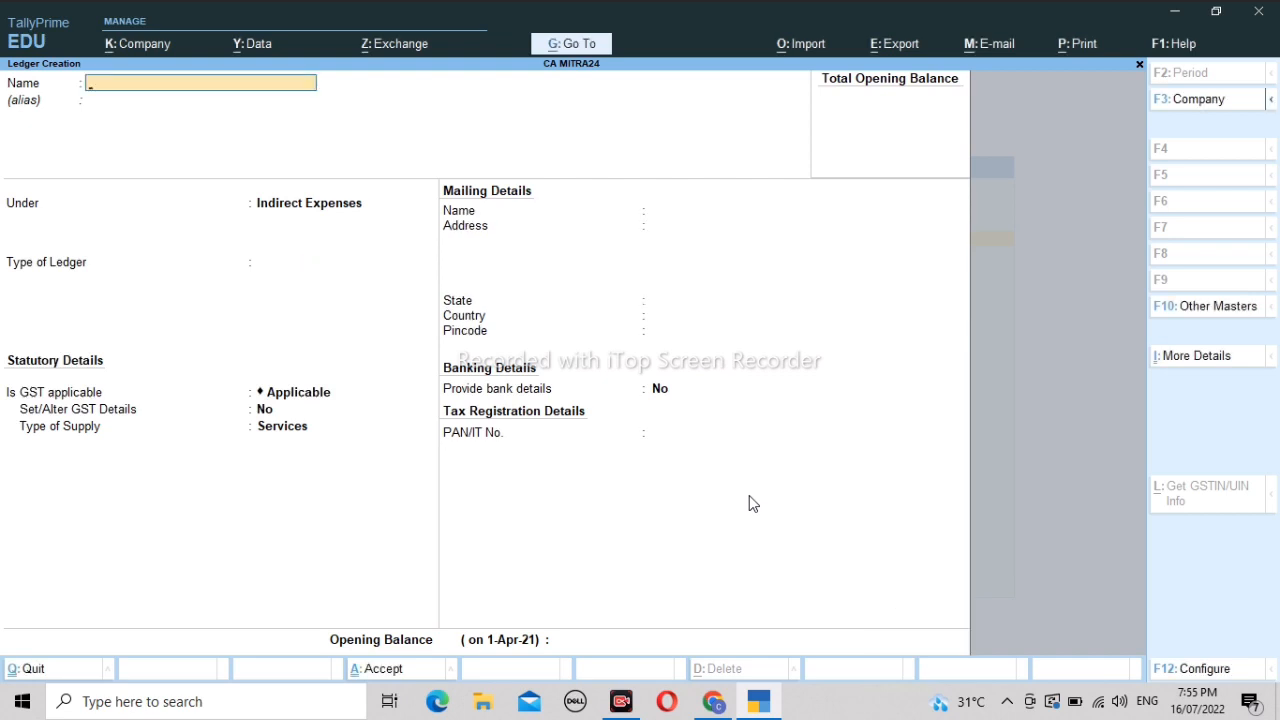
Name the next new ledger FRIEGHT and leave its alias empty.
type("FRIEGHT")
key("Return")
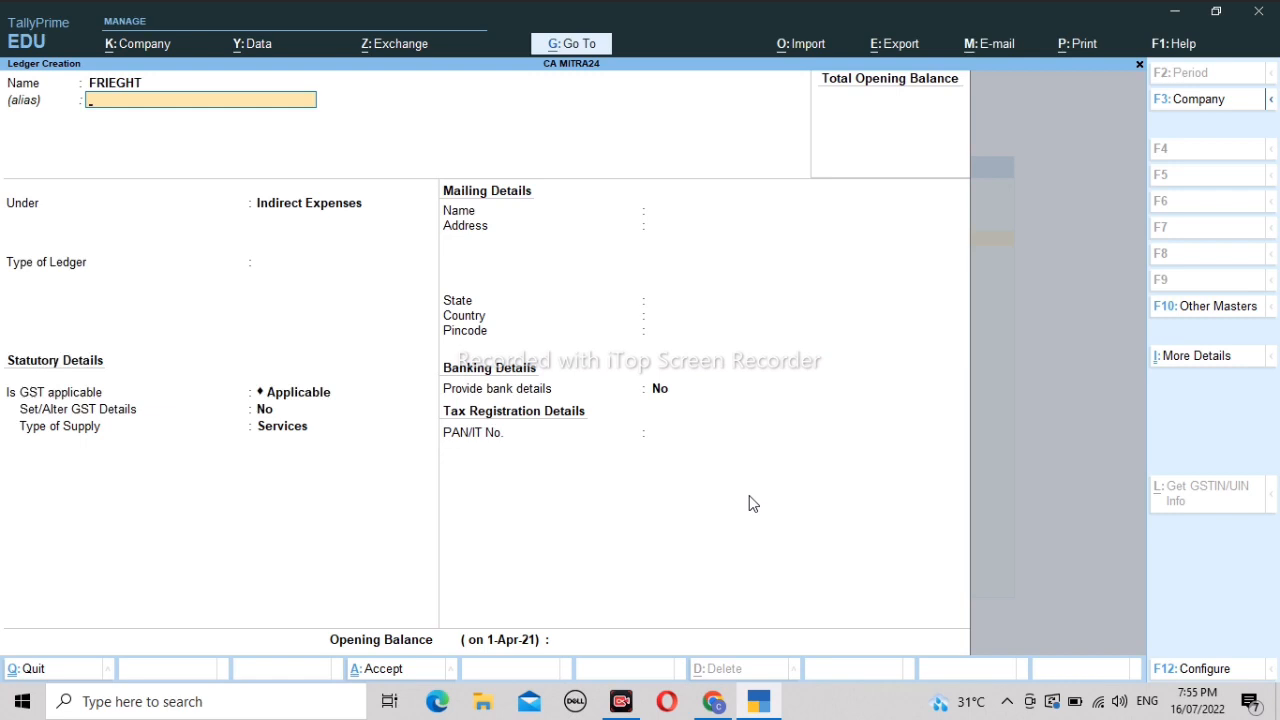
key("BackSpace")
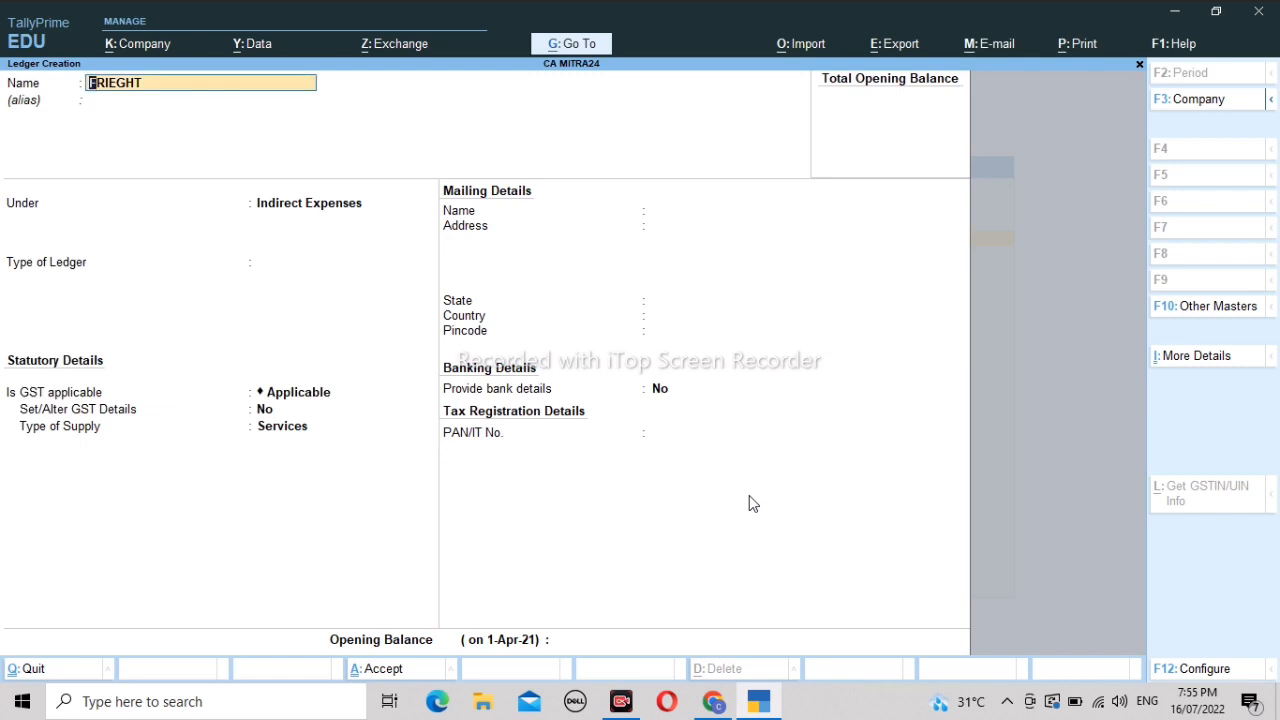
key("Return")
key("Return")
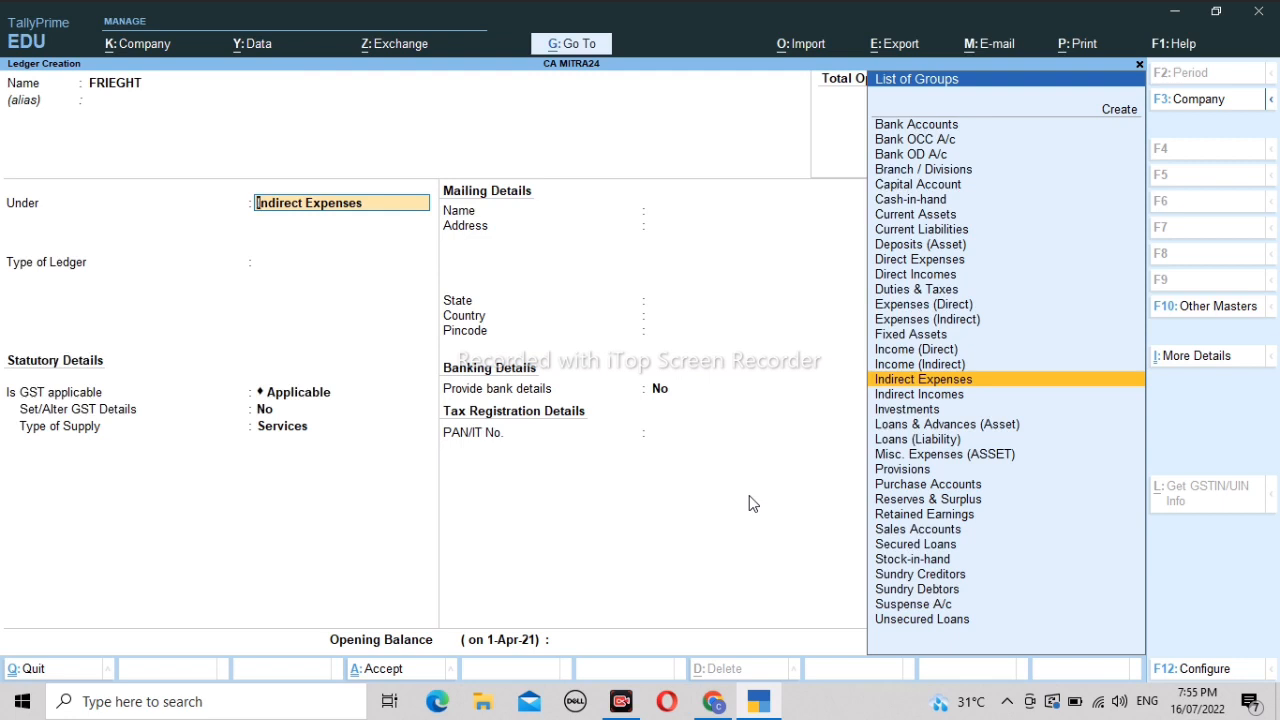
Place the FRIEGHT ledger under the Direct Expenses group.
key("Up")
key("Up")
key("Up")
key("Up")
key("Up")
key("Up")
key("Up")
key("Up")
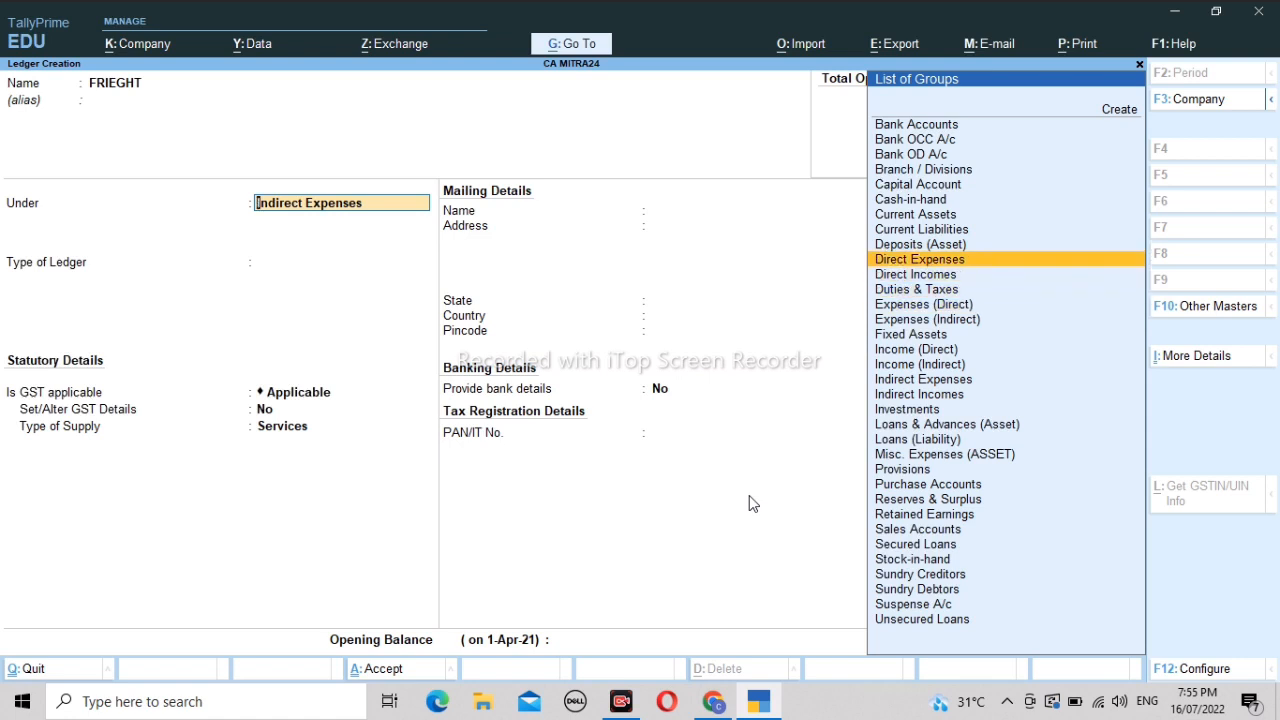
key("Return")
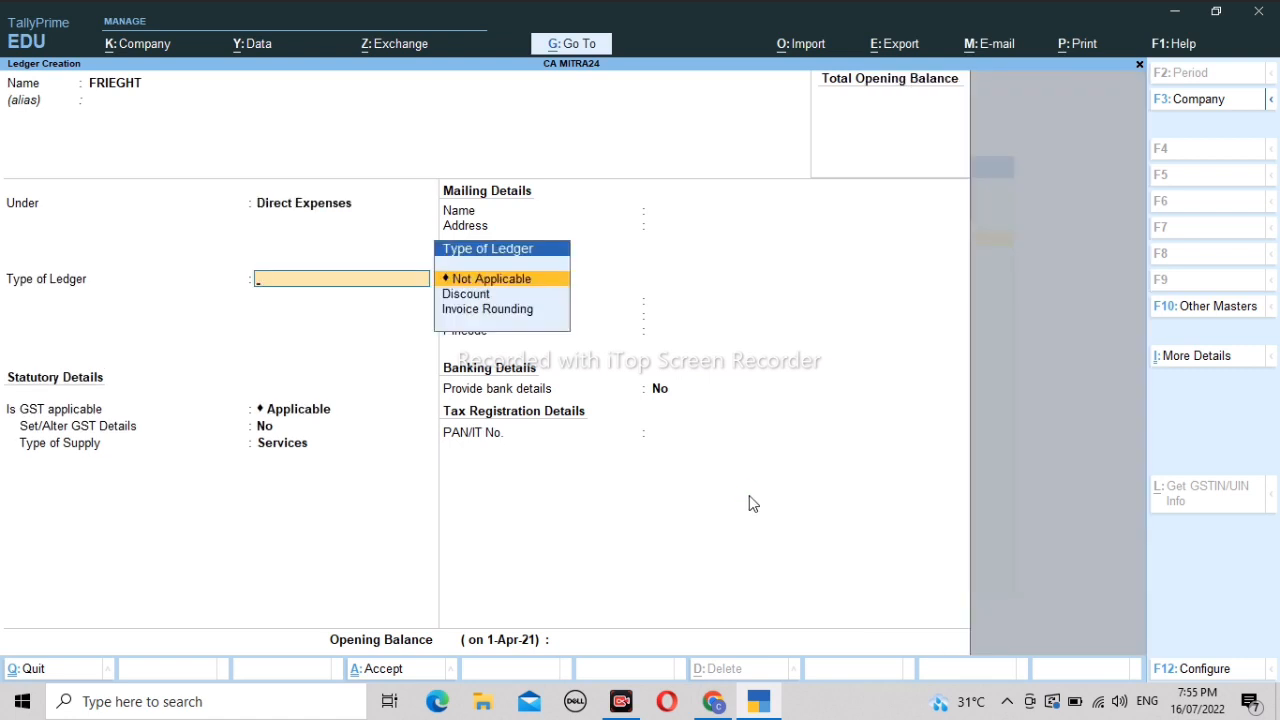
Set the FRIEGHT ledger's type to Not Applicable, keep its remaining defaults, and save it without an opening balance.
key("Return")
key("Return")
key("Return")
key("Return")
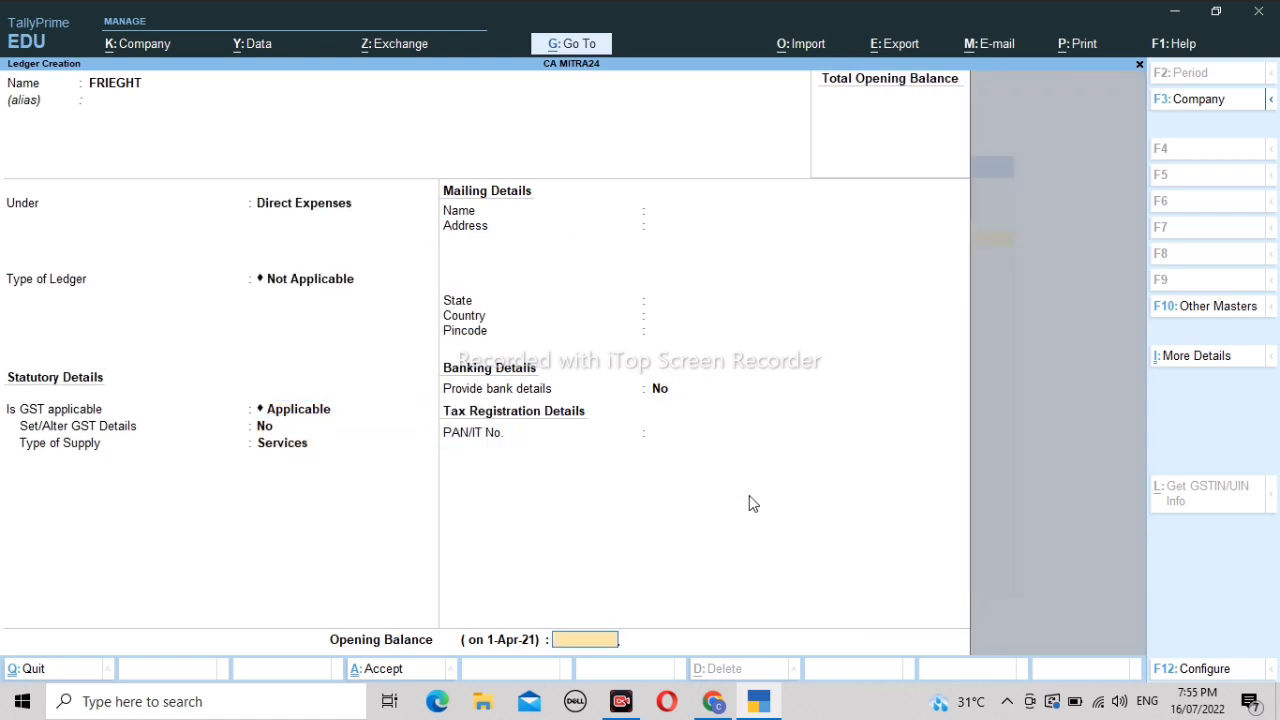
key("Return")
key("Return")
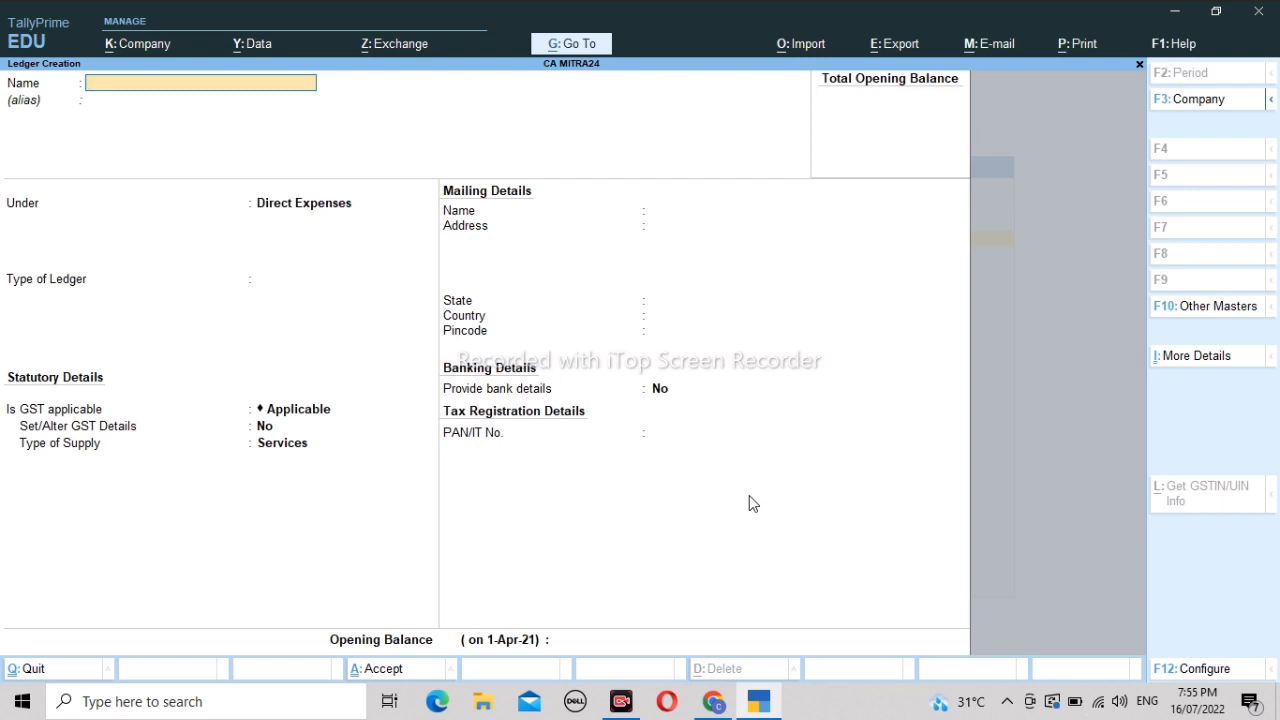
Name the next new ledger ELECTRICITY EXPS, without an alias.
type("ELECTRICITY EXPS")
key("Return")
key("Return")
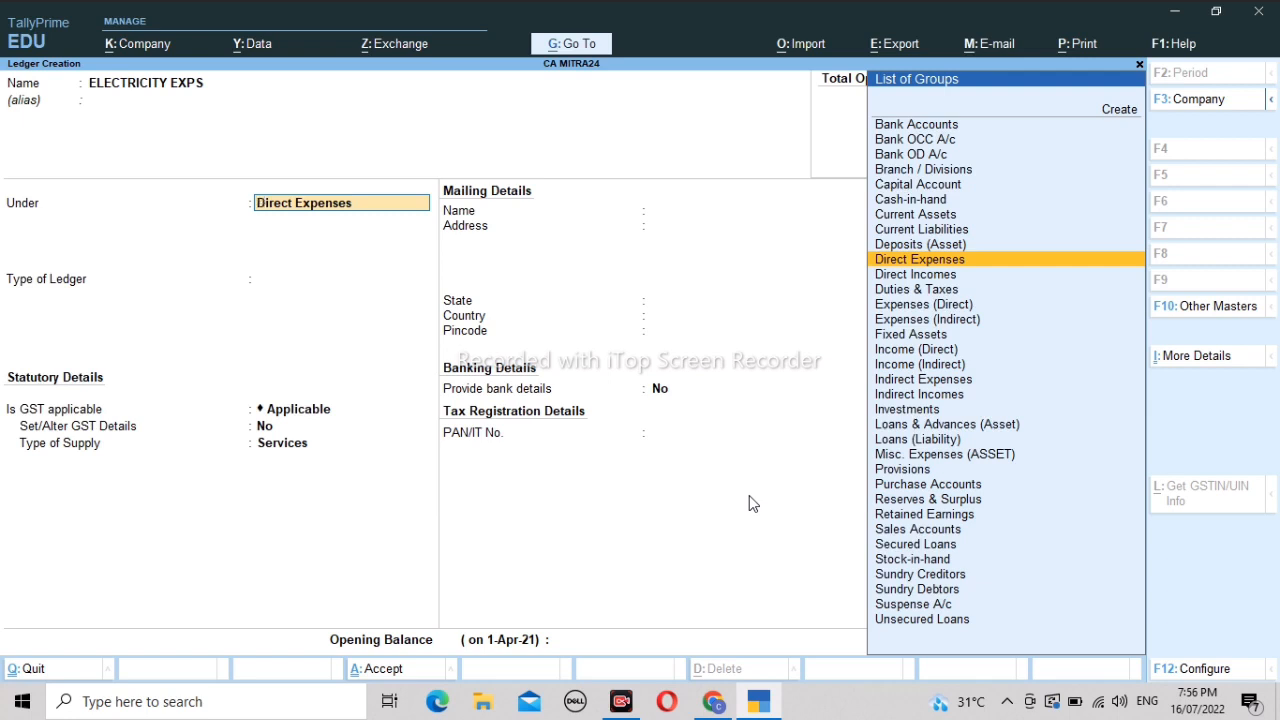
Look through the predefined groups, comparing the direct and indirect expense groups, for the one that suits the ELECTRICITY EXPS ledger.
key("Up")
key("Down")
key("Down")
key("Down")
key("Down")
key("Down")
key("Down")
key("Down")
key("Down")
key("Down")
key("Down")
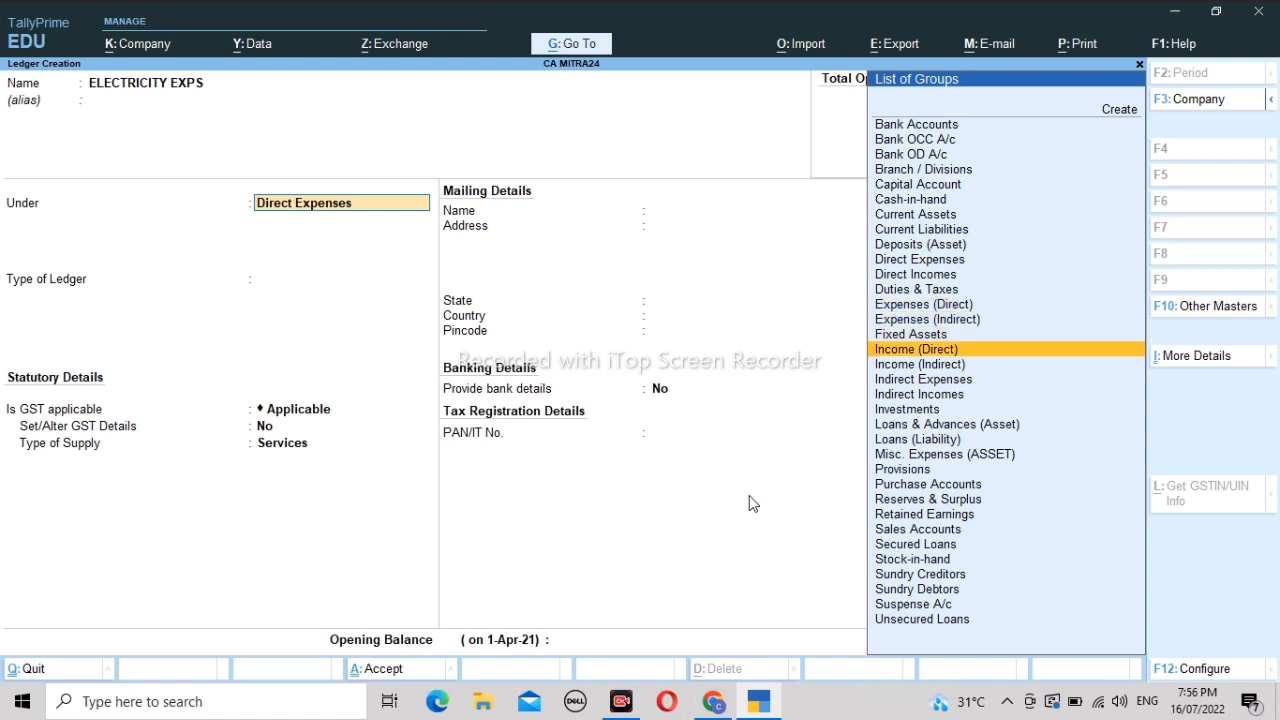
key("Up")
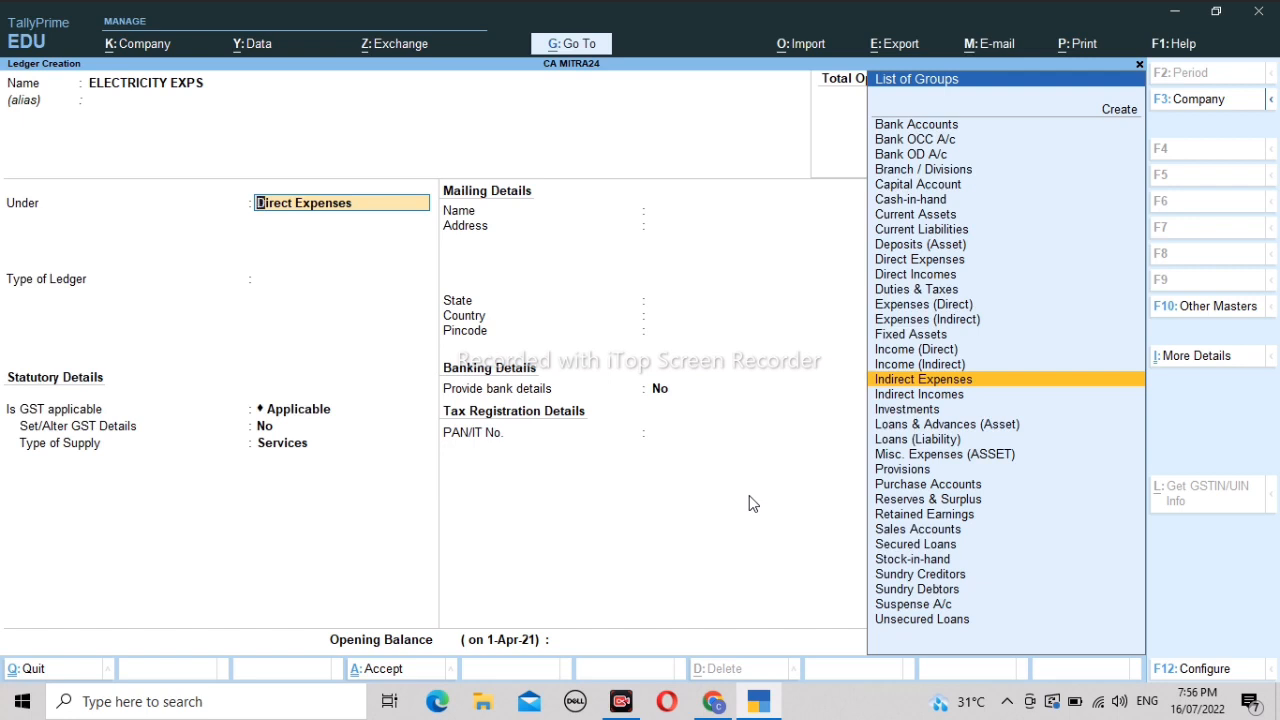
key("Down")
key("Down")
key("Down")
key("Down")
key("Down")
key("Down")
key("Down")
key("Down")
key("Down")
key("Down")
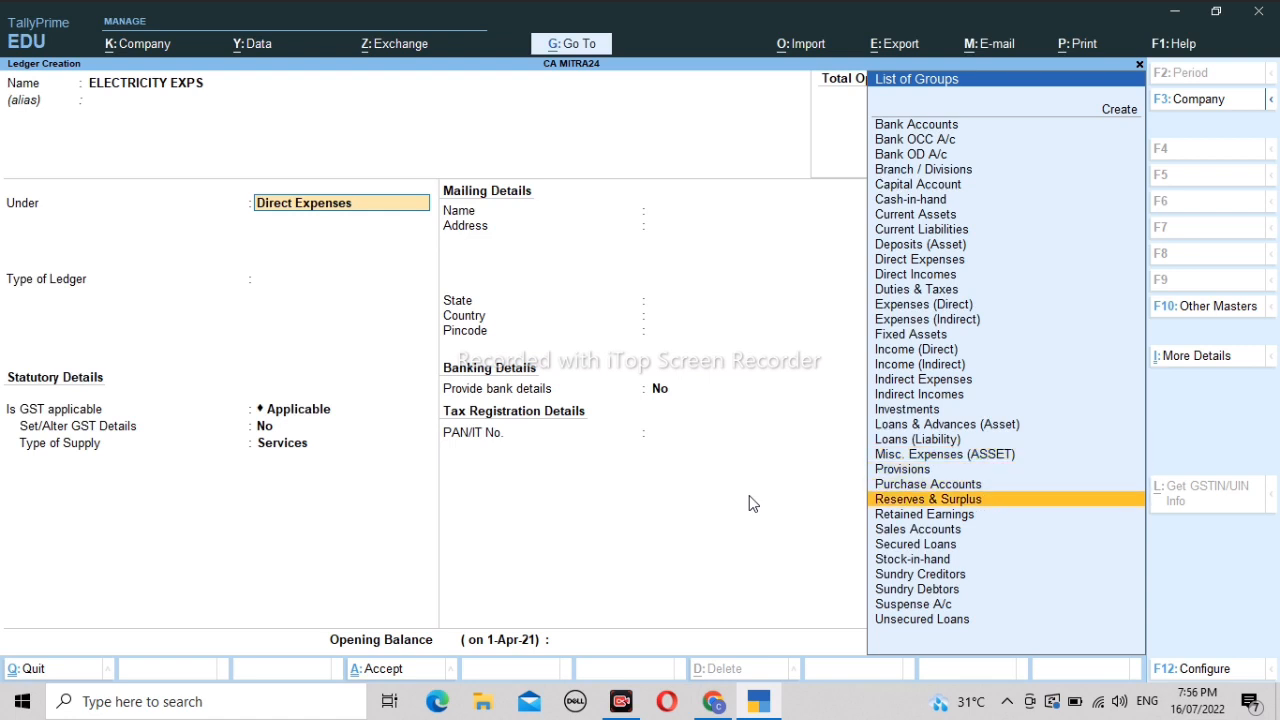
key("Up")
key("Up")
key("Up")
key("Up")
key("Up")
key("Up")
key("Up")
key("Up")
key("Up")
key("Up")
key("Up")
key("Up")
key("Up")
key("Up")
key("Up")
key("Up")
key("Up")
key("Up")
key("Up")
key("Up")
key("Up")
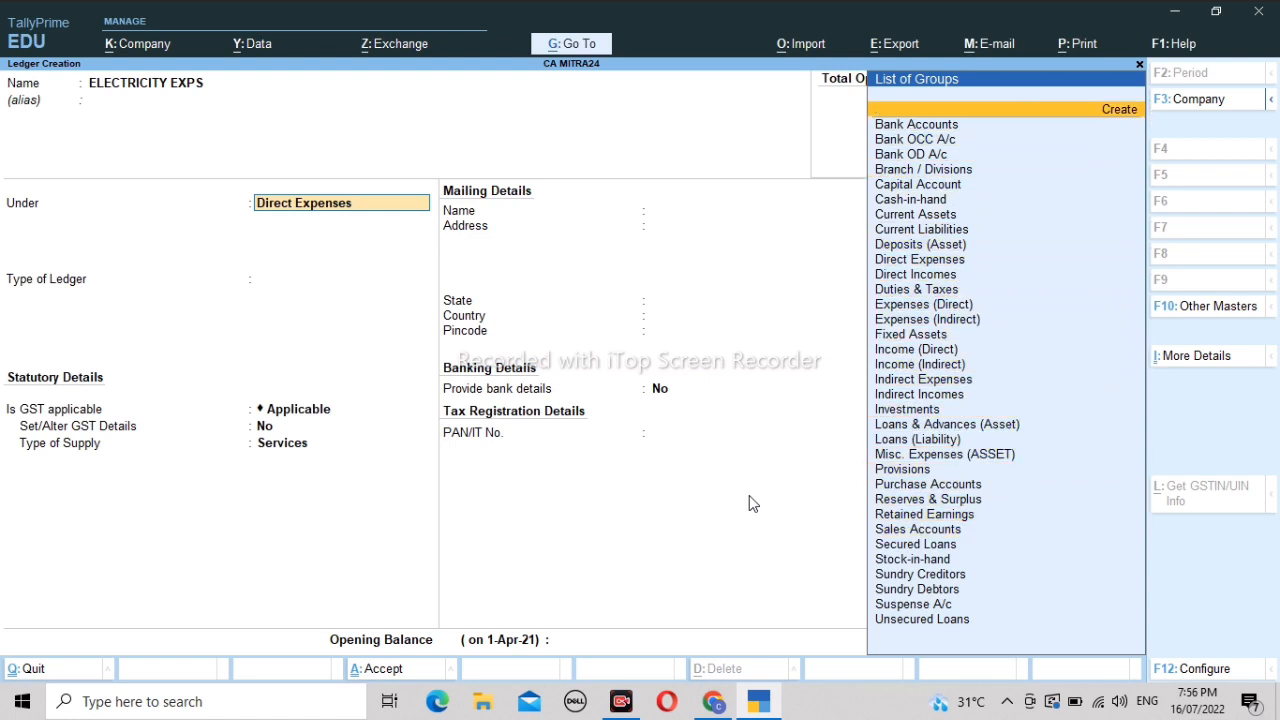
key("Down")
key("Down")
key("Down")
key("Down")
key("Down")
key("Down")
key("Down")
key("Down")
key("Down")
key("Down")
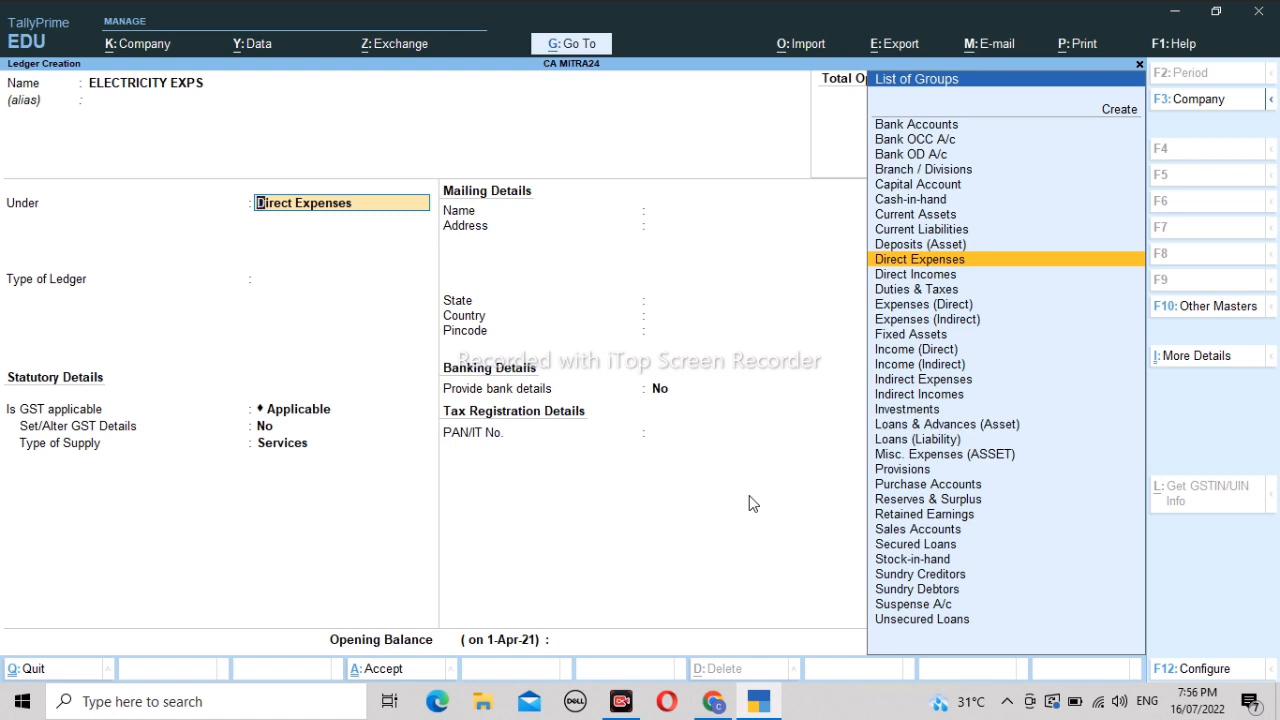
key("Down")
key("Down")
key("Down")
key("Down")
key("Down")
key("Down")
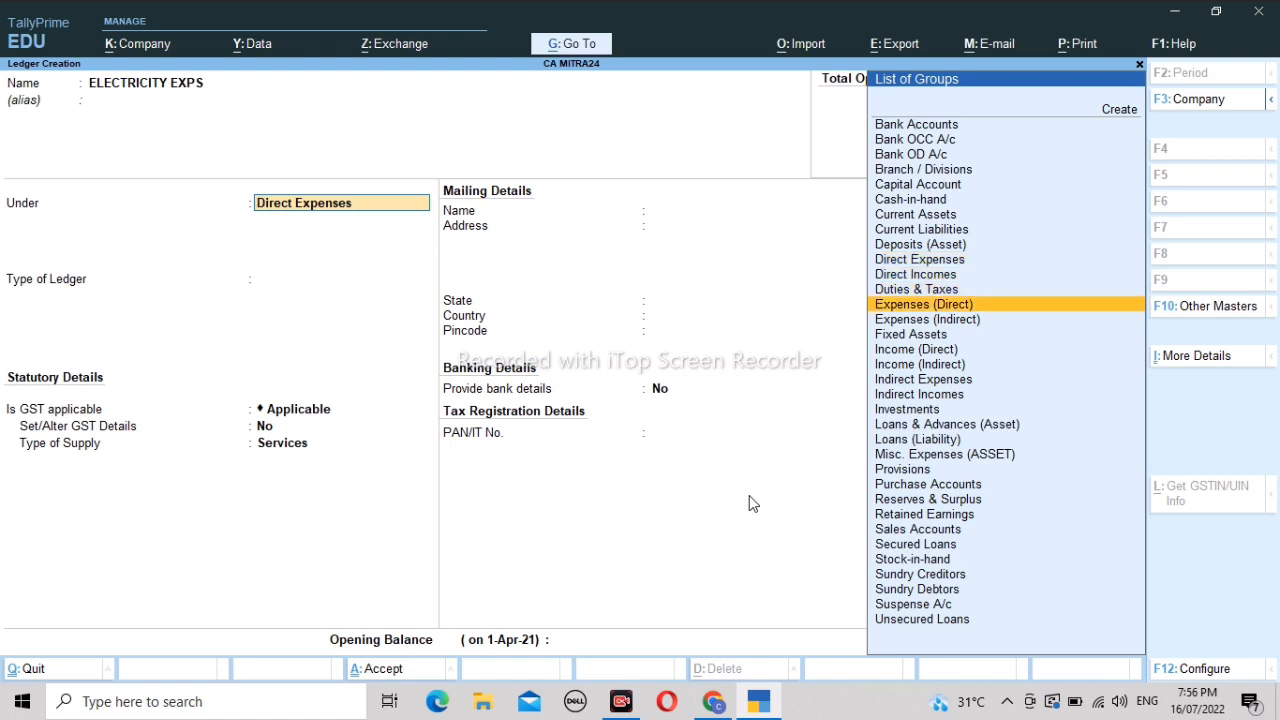
key("Down")
key("Down")
key("Down")
key("Down")
key("Down")
key("Down")
key("Down")
key("Down")
key("Down")
key("Down")
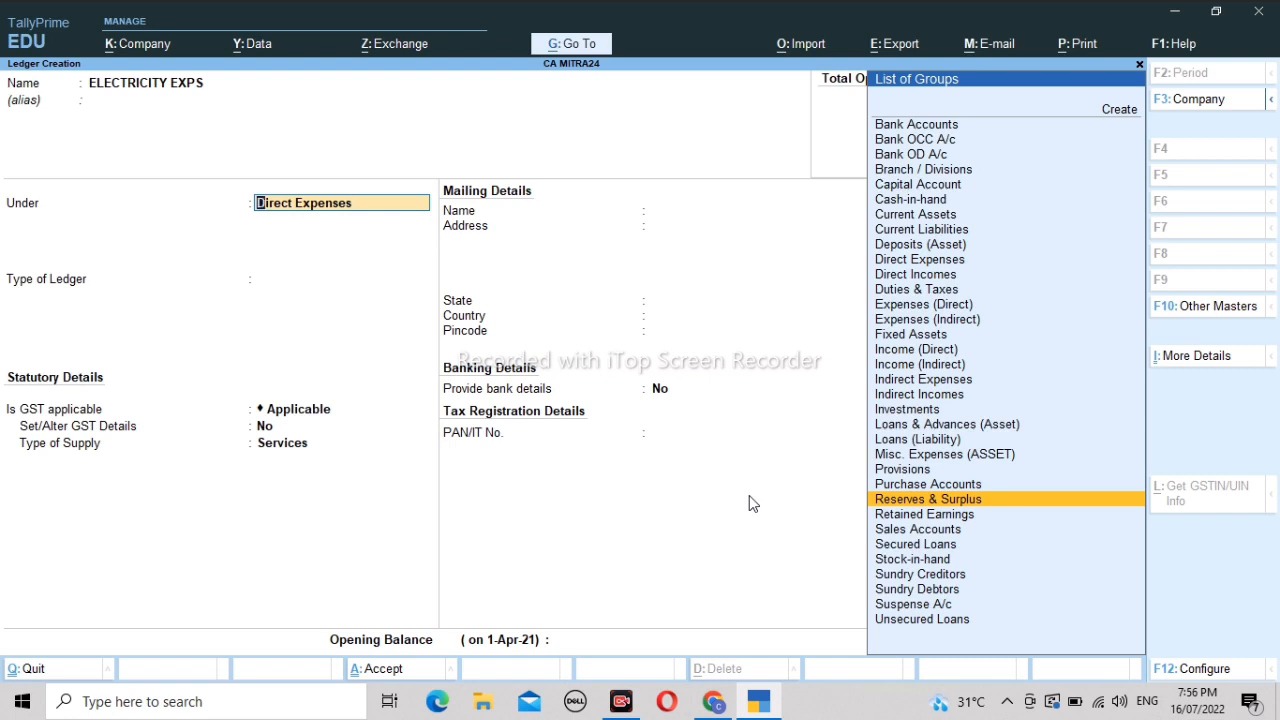
Place the ELECTRICITY EXPS ledger under the Indirect Expenses group and set its type of ledger to Not Applicable.
key("Up")
key("Up")
key("Up")
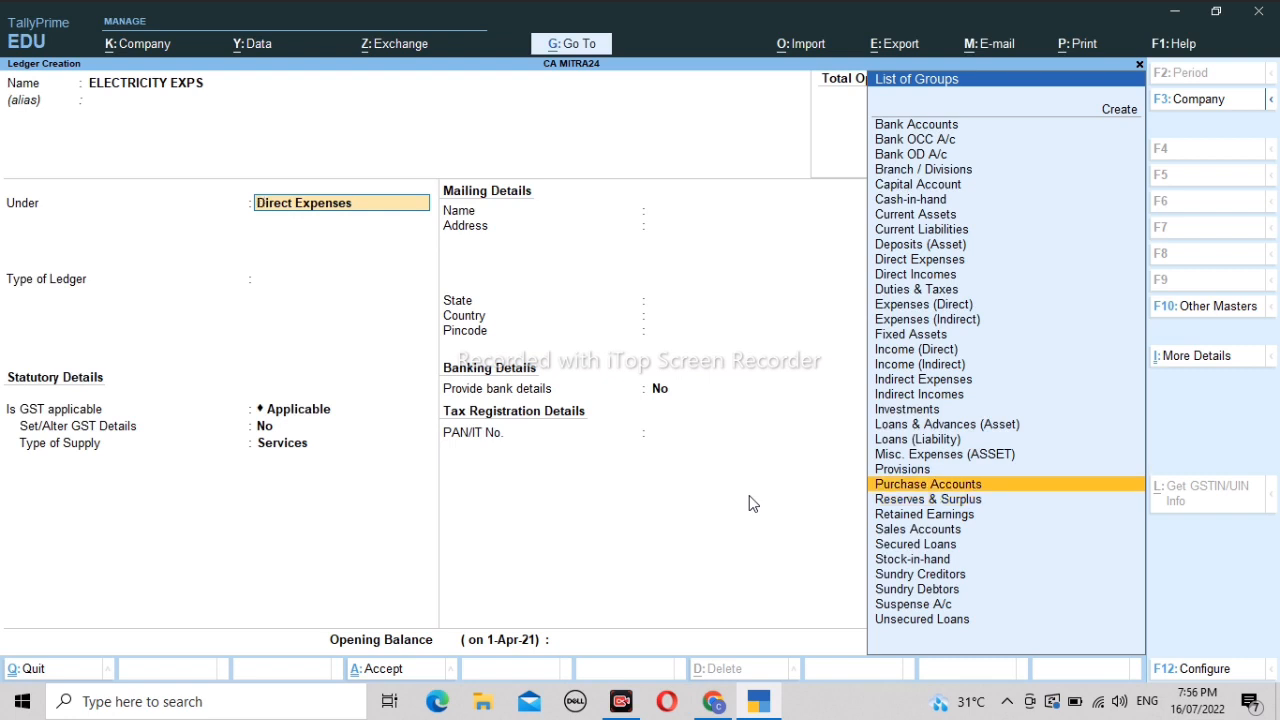
key("Up")
key("Up")
key("Up")
key("Up")
key("Up")
key("Up")
key("Up")
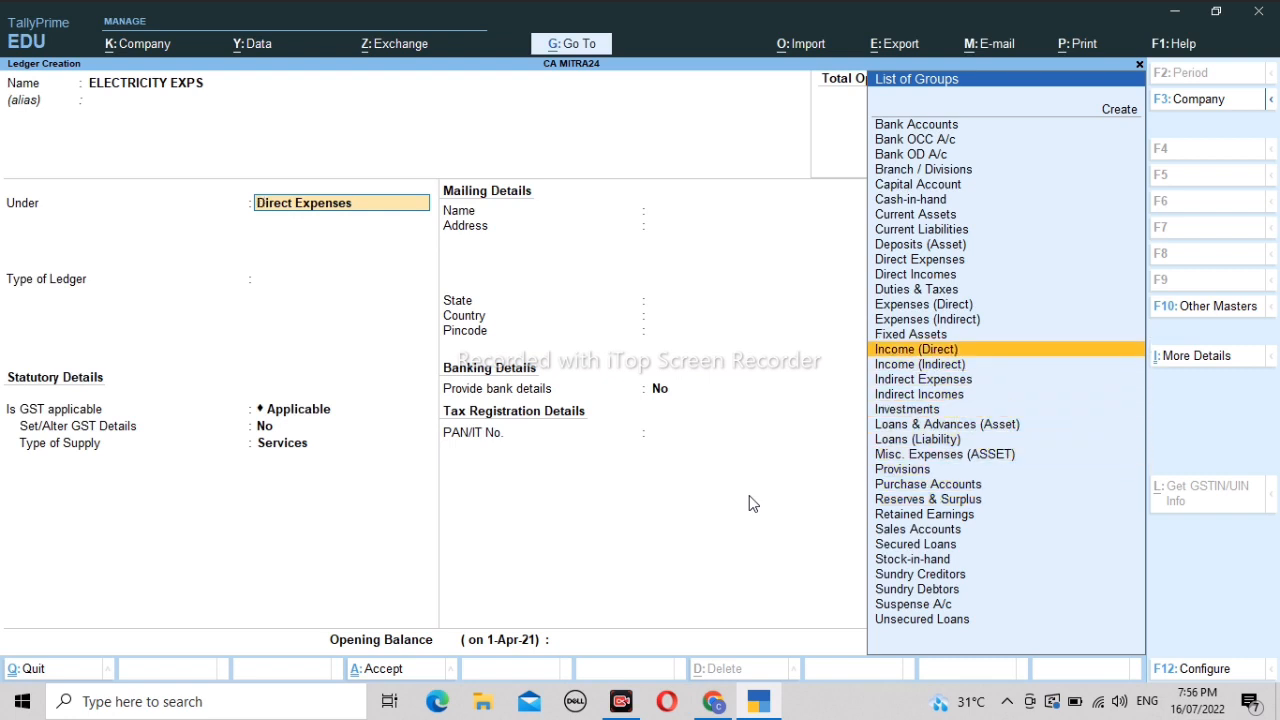
key("Down")
key("Down")
key("Return")
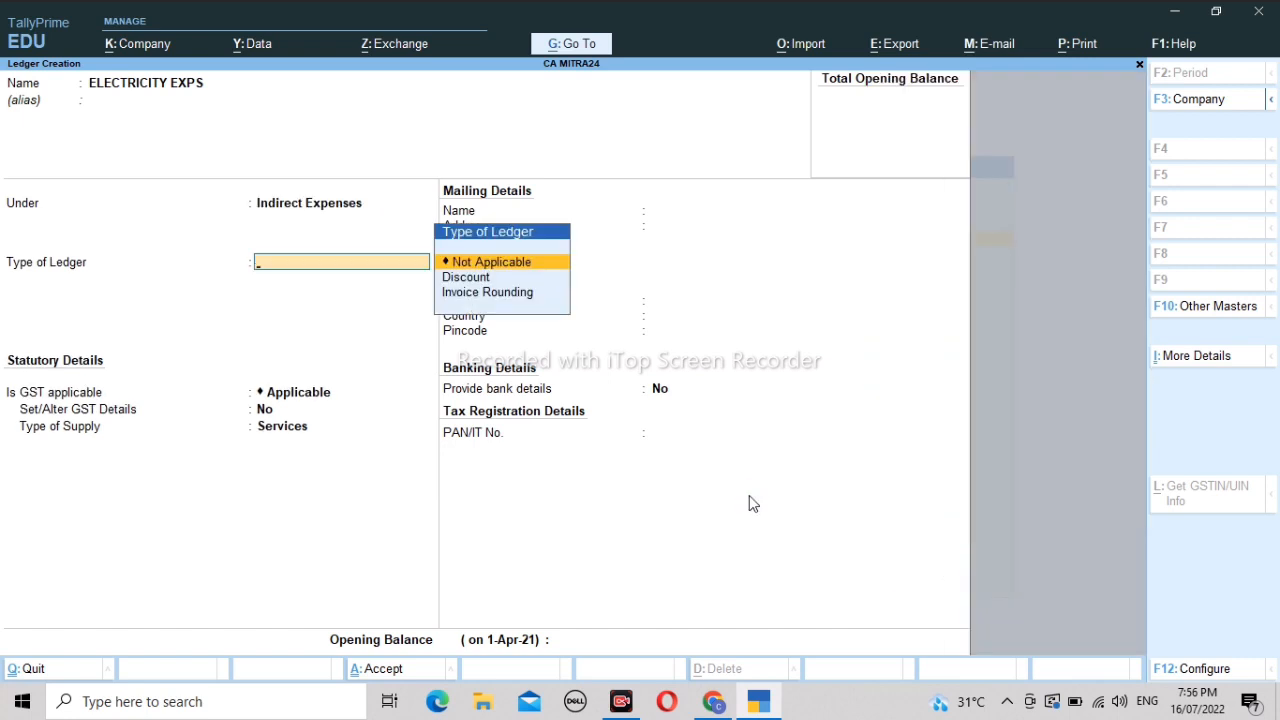
key("Return")
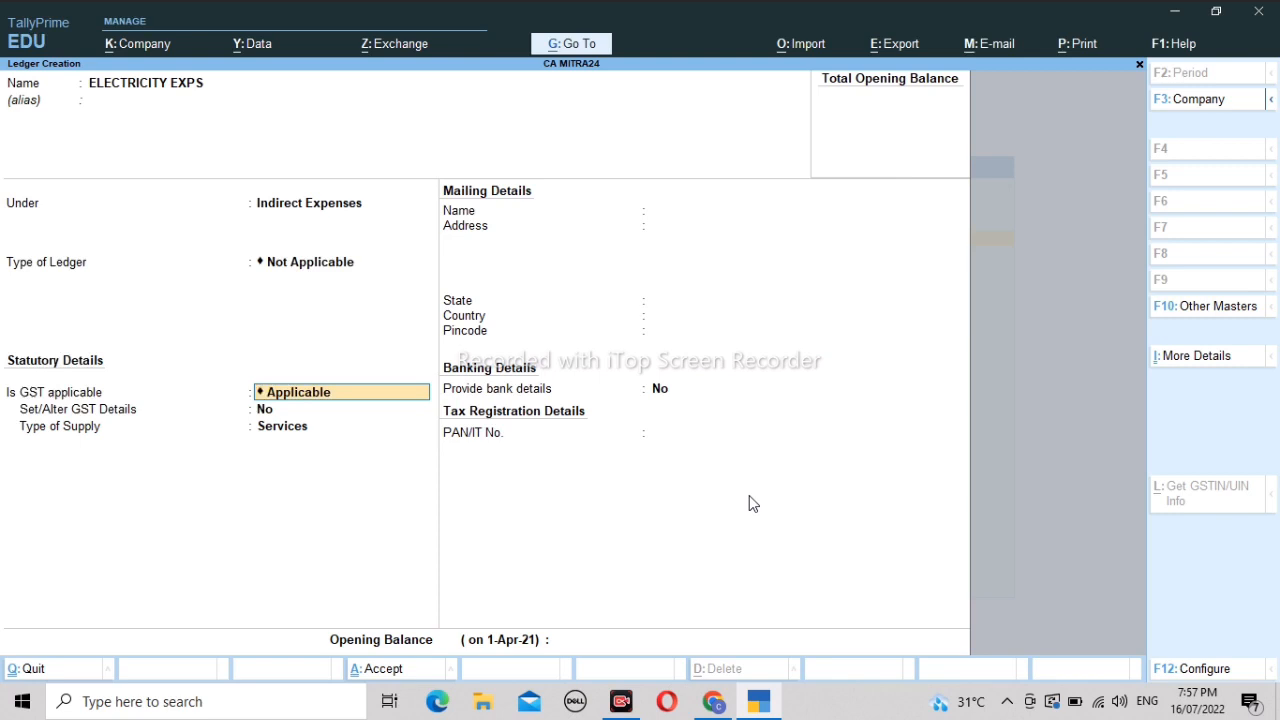
Go back to the ledger's group choice and review the expense and income groups once more.
key("BackSpace")
key("BackSpace")
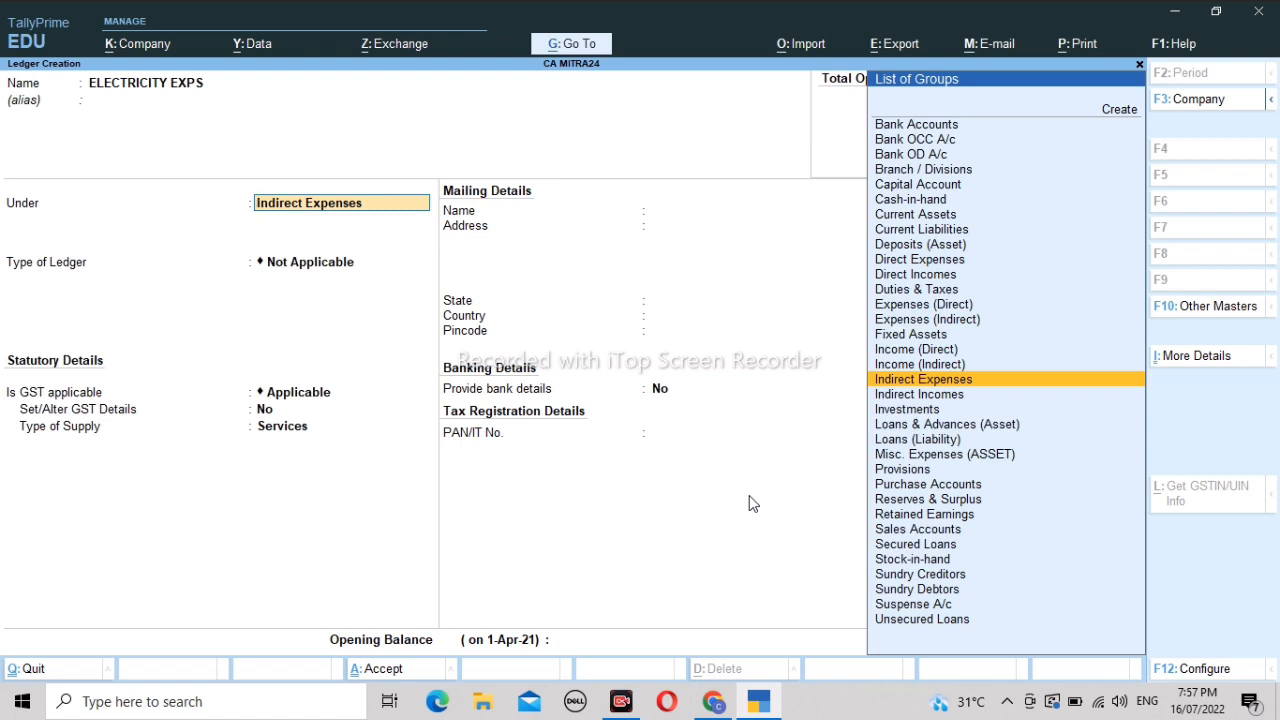
key("Up")
key("Up")
key("Up")
key("Up")
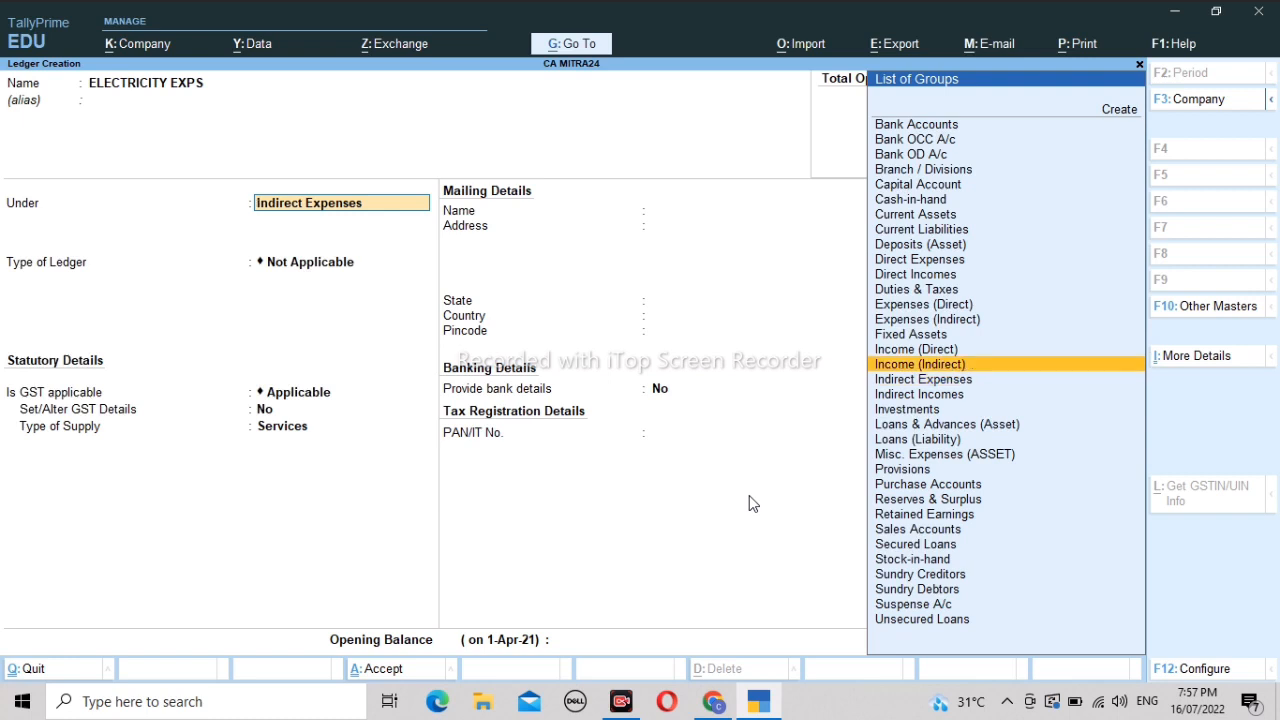
key("Up")
key("Up")
key("Up")
key("Up")
key("Up")
key("Up")
key("Down")
key("Down")
key("Down")
key("Down")
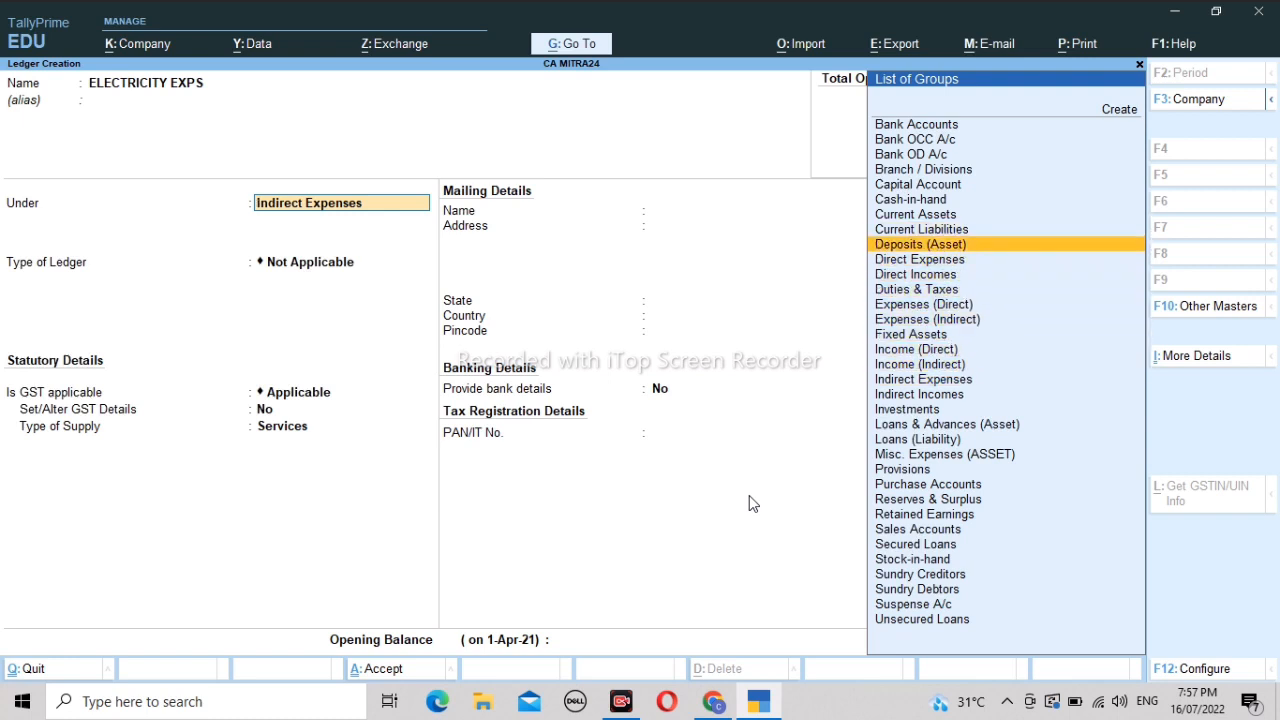
key("Down")
key("Down")
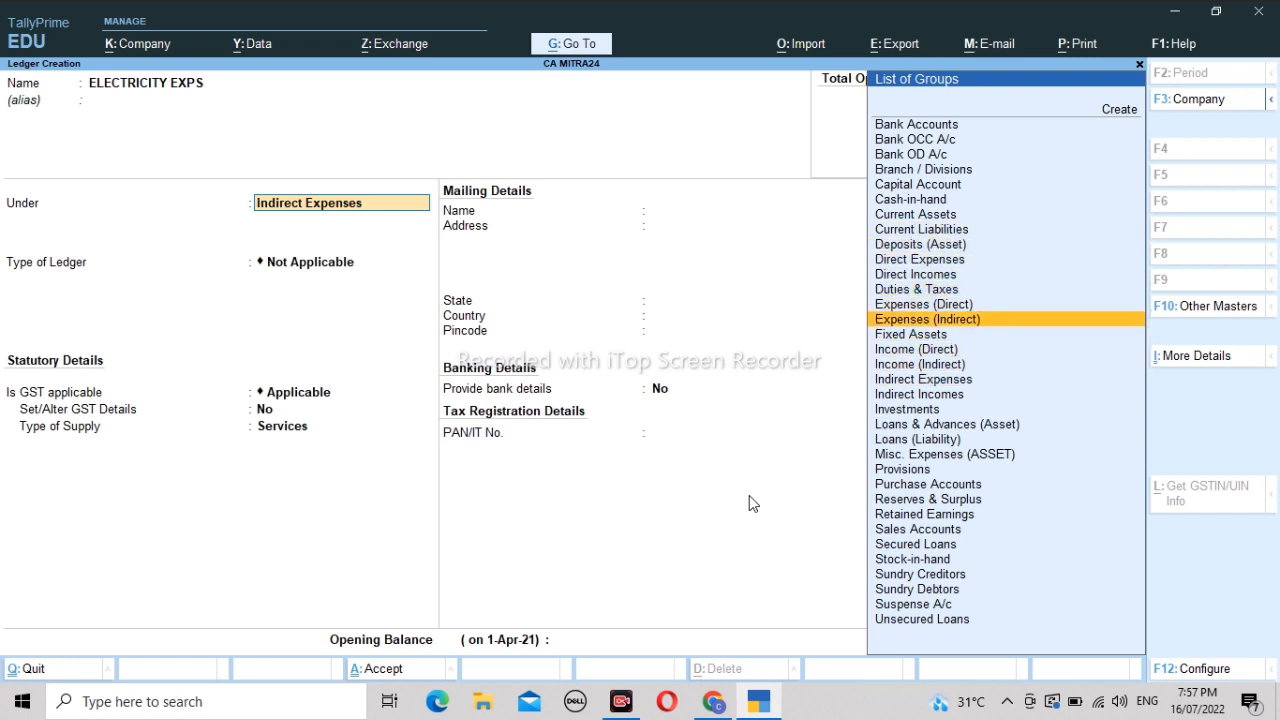
key("Down")
key("Down")
key("Down")
key("Down")
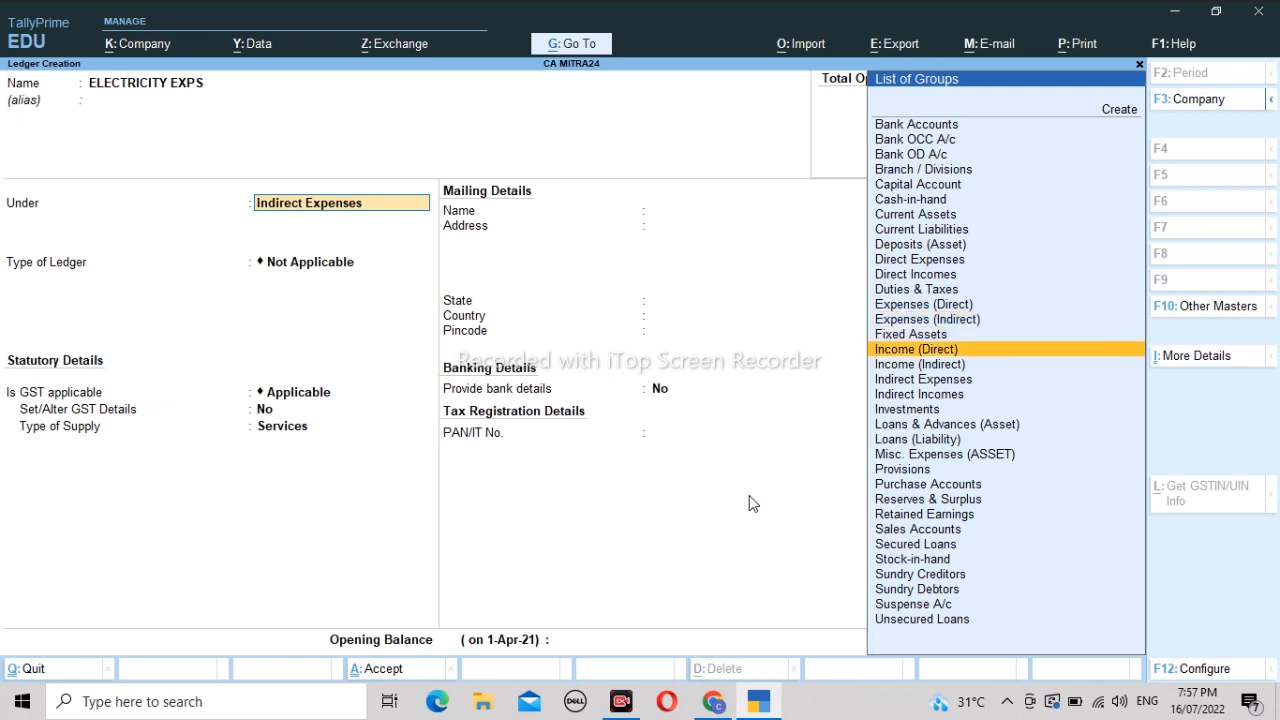
Keep ELECTRICITY EXPS under Indirect Expenses with its remaining defaults, save it without an opening balance, and return to the Gateway of Tally.
key("Return")
key("Return")
key("Return")
key("Return")
key("Return")
key("Return")
key("Return")
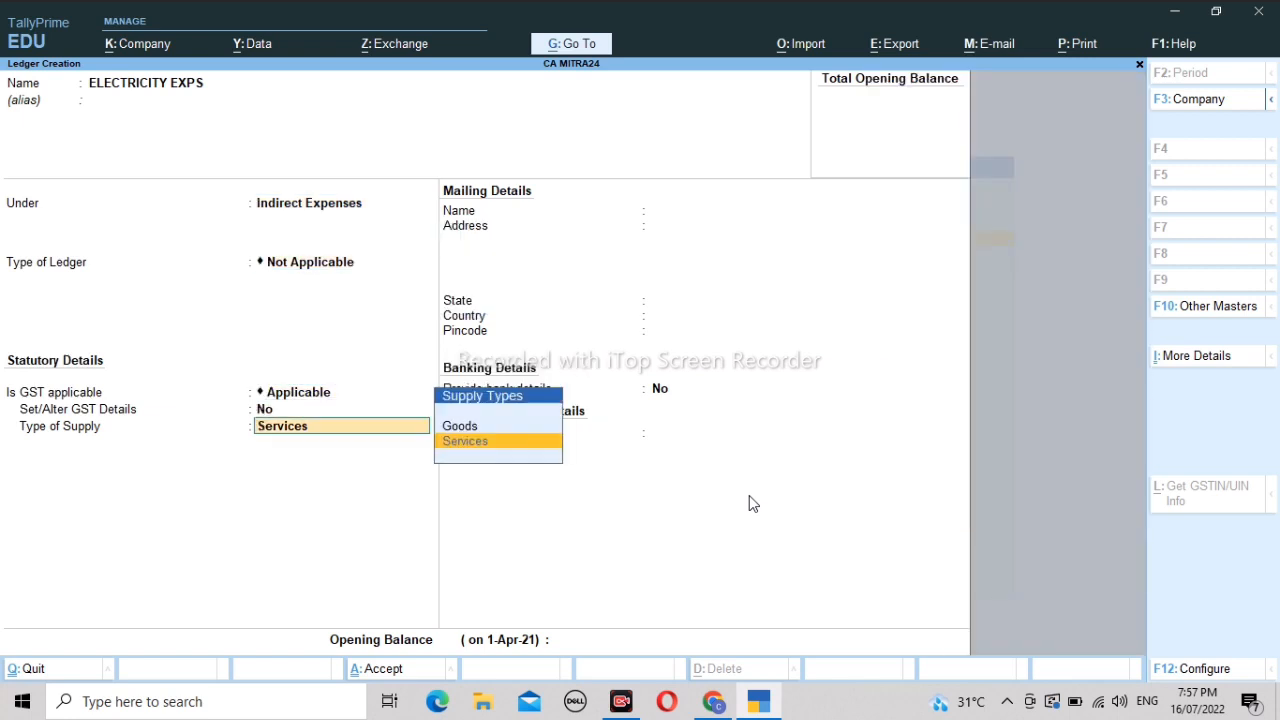
key("Return")
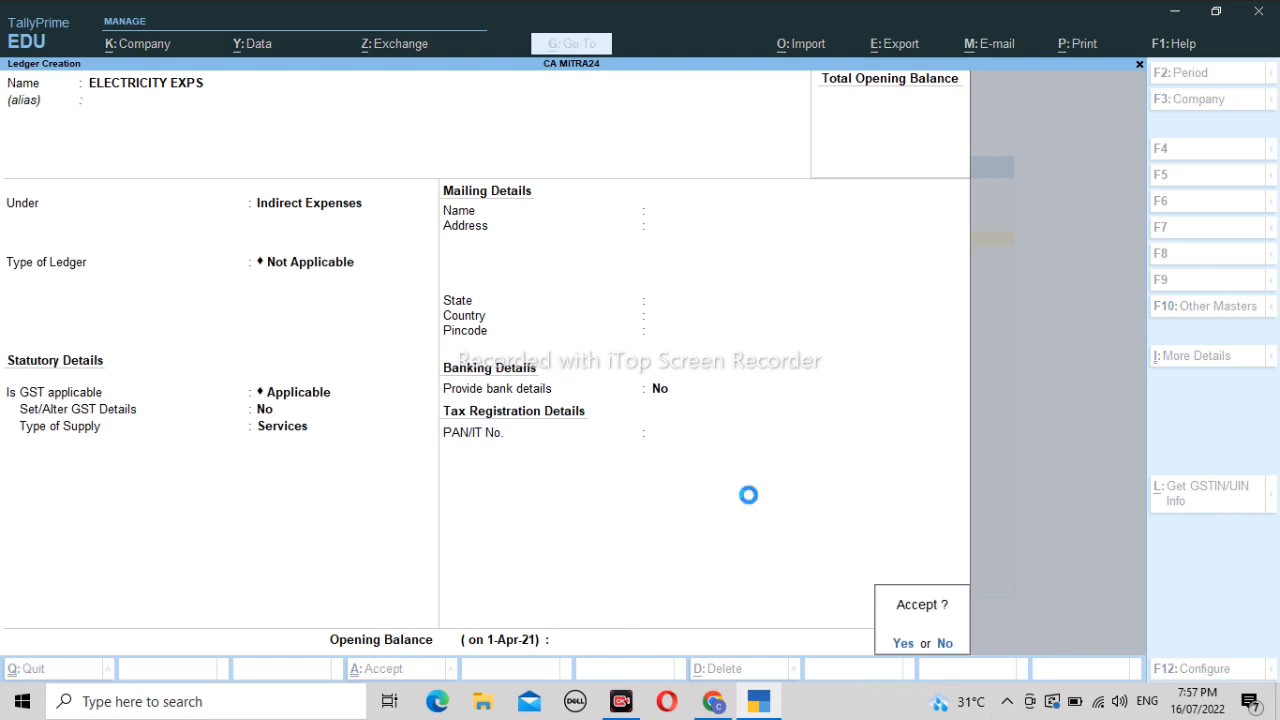
key("Return")
key("Escape")
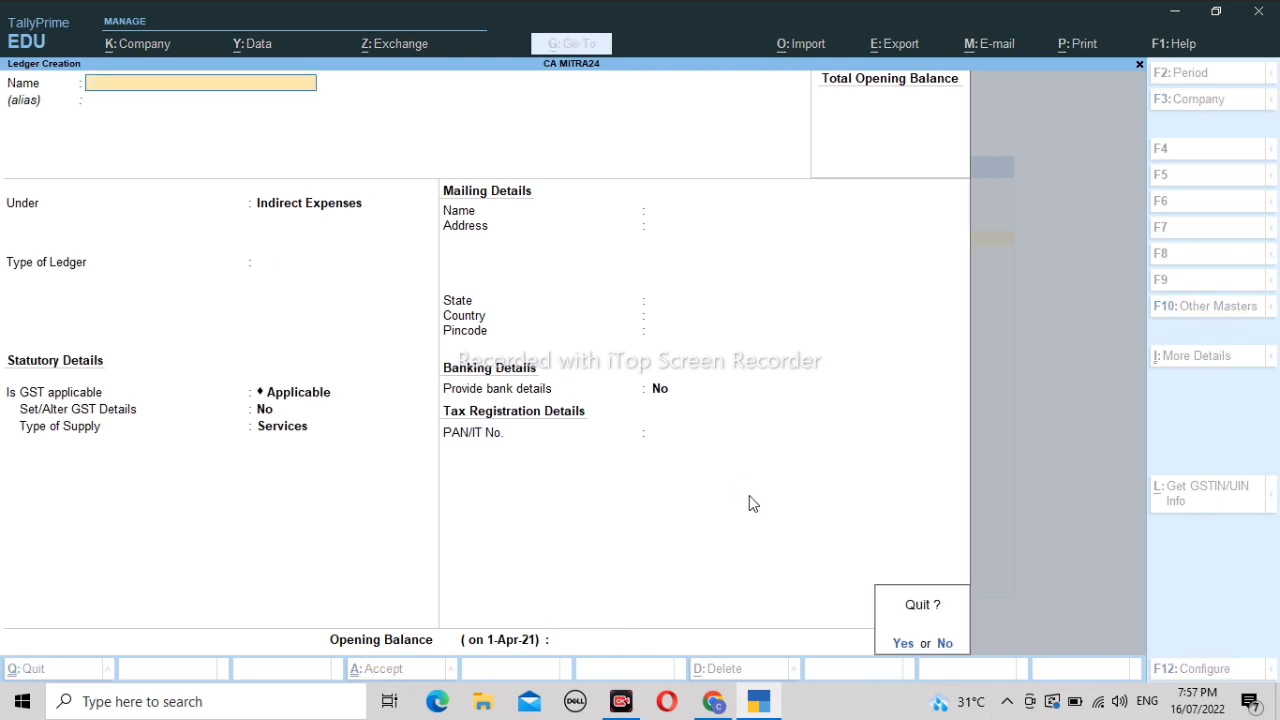
key("Return")
key("Escape")
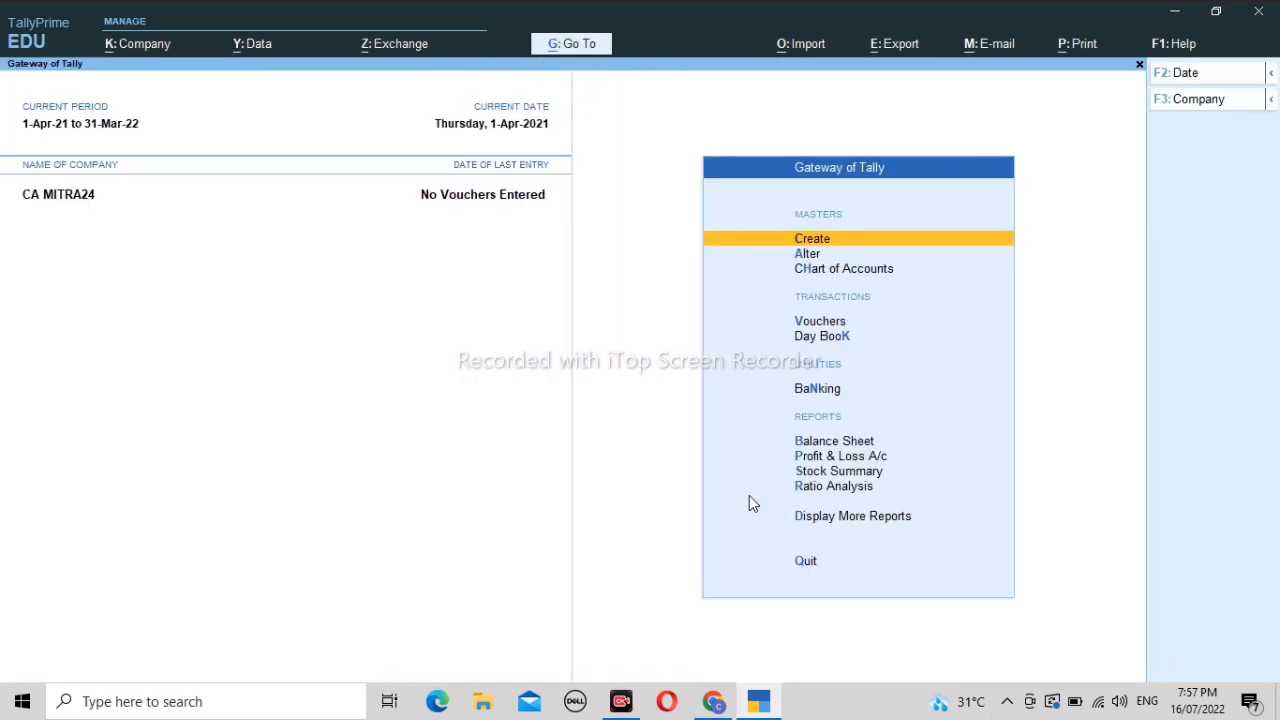
Review the company's existing ledgers in the master alteration list without altering any, and return to the Gateway of Tally.
key("Down")
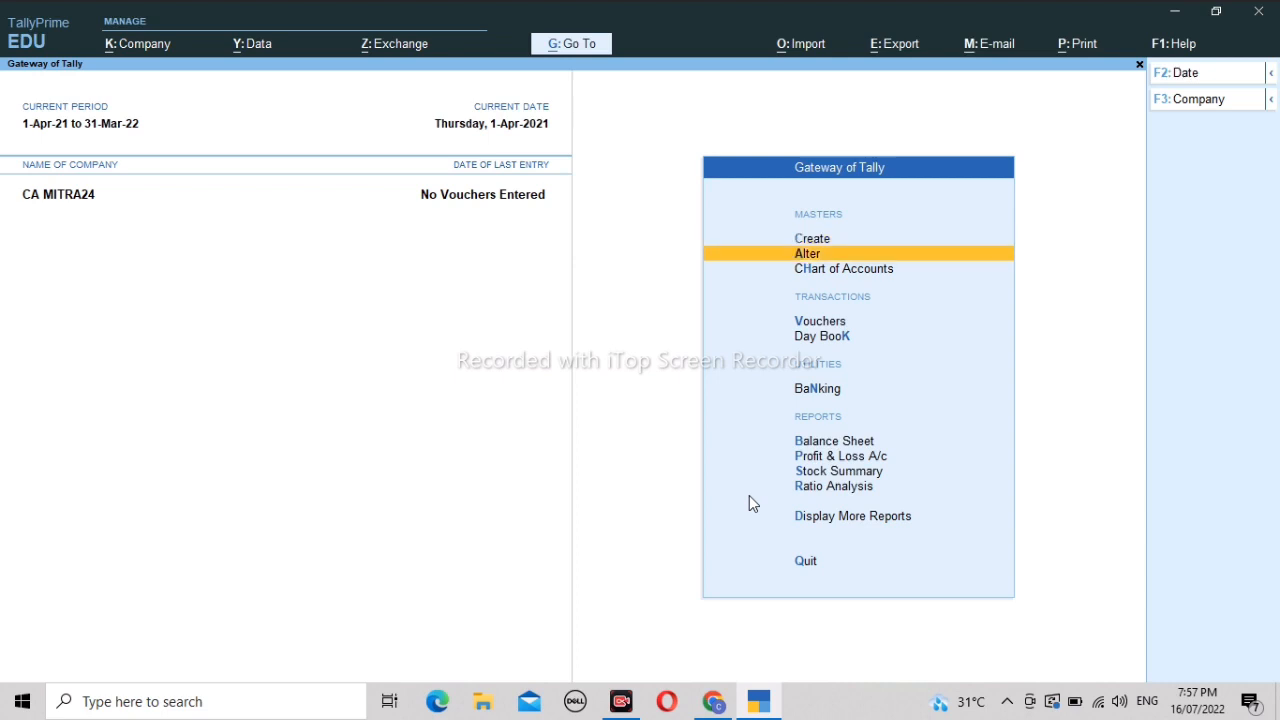
key("Return")
key("Down")
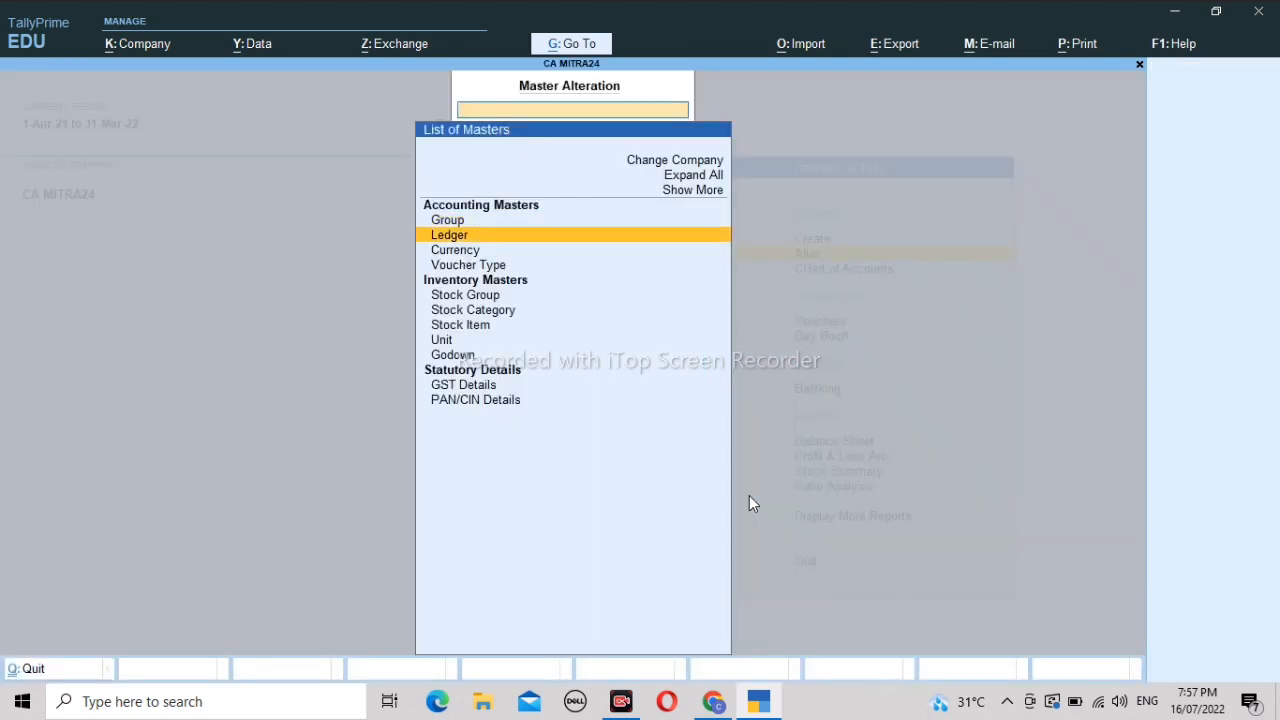
key("Return")
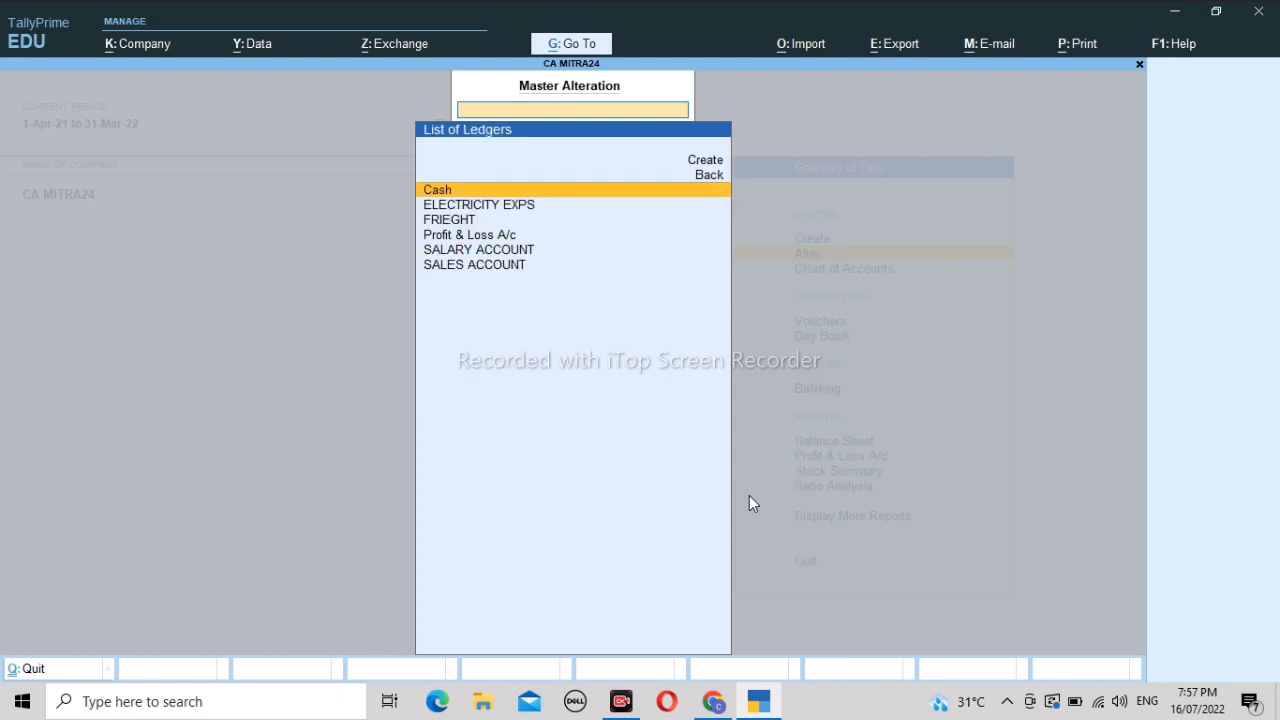
key("Down")
key("Down")
key("Down")
key("Down")
key("Down")
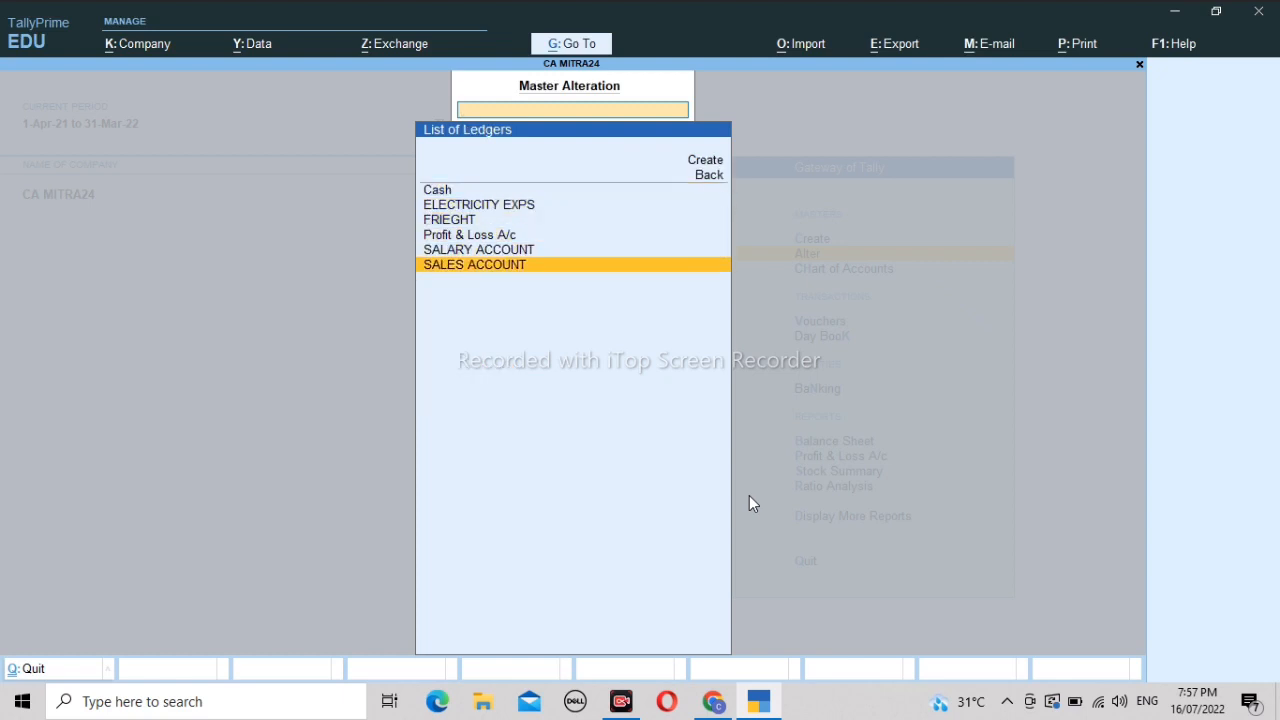
key("Up")
key("Up")
key("Up")
key("Up")
key("Up")
key("Up")
key("Down")
key("Down")
key("Down")
key("Down")
key("Down")
key("Down")
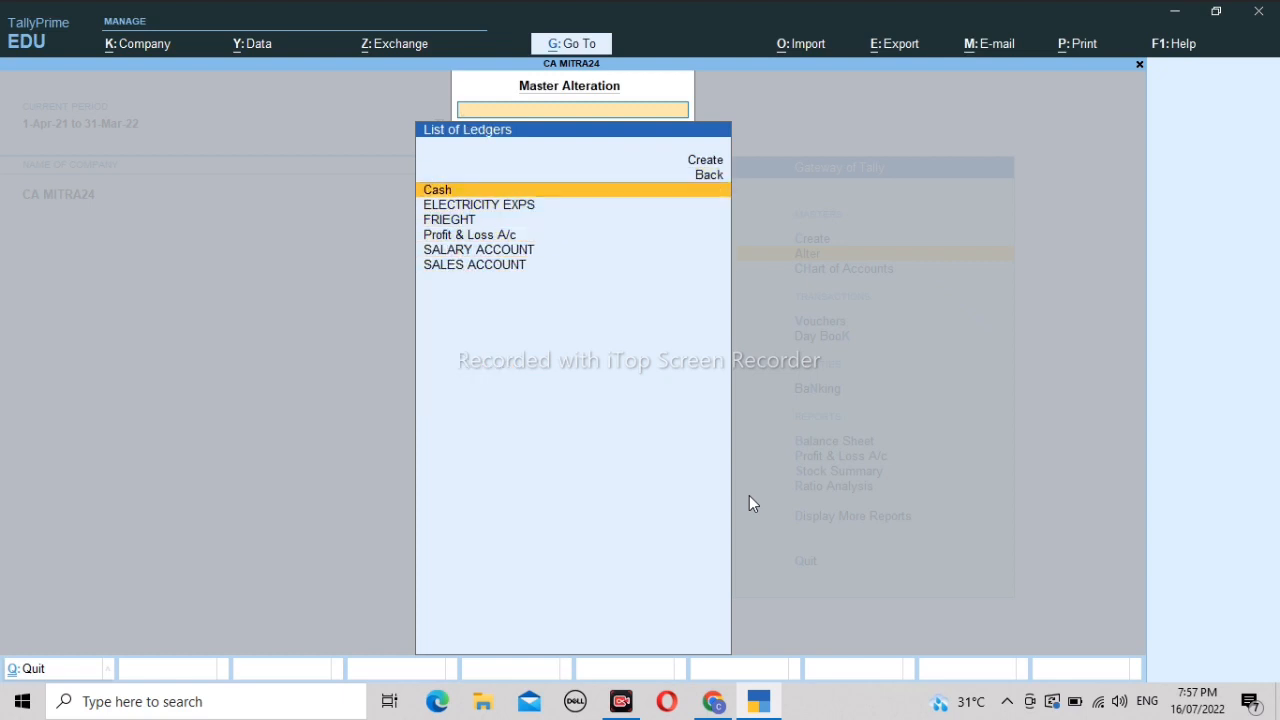
key("Up")
key("Up")
key("Up")
key("Up")
key("Up")
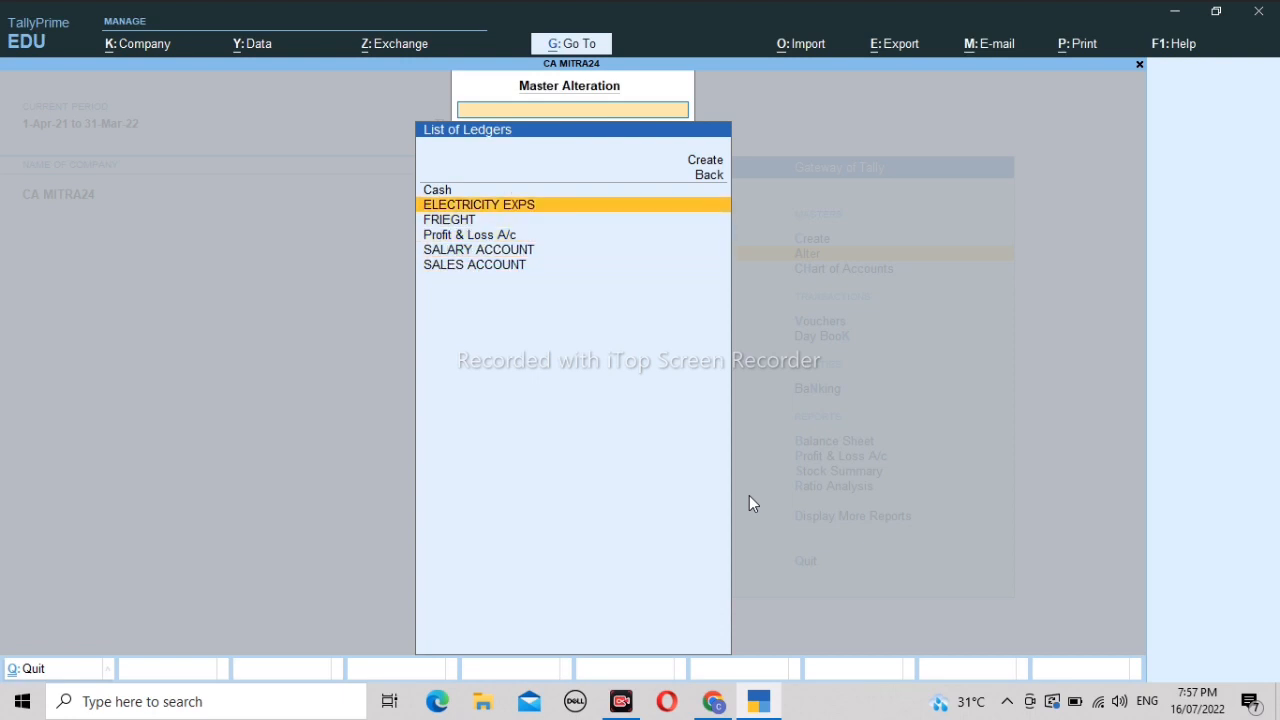
key("Down")
key("Down")
key("Down")
key("Down")
key("Down")
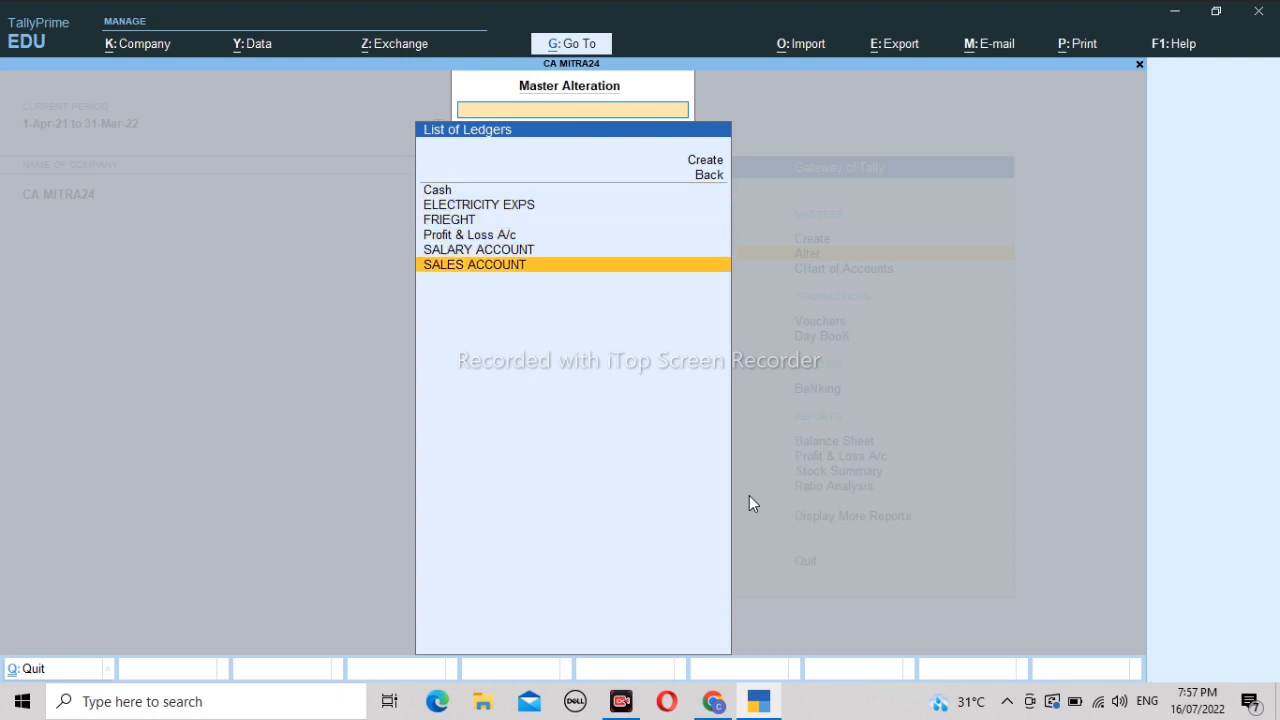
key("Up")
key("Escape")
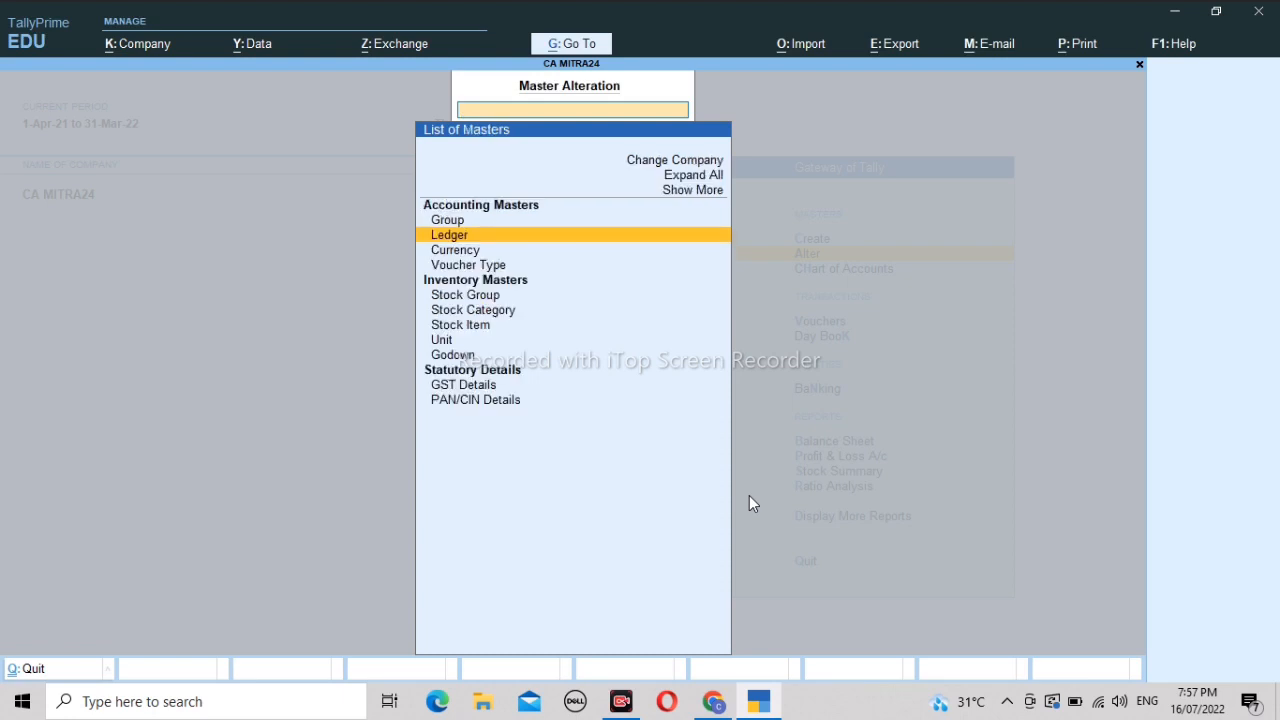
key("Escape")
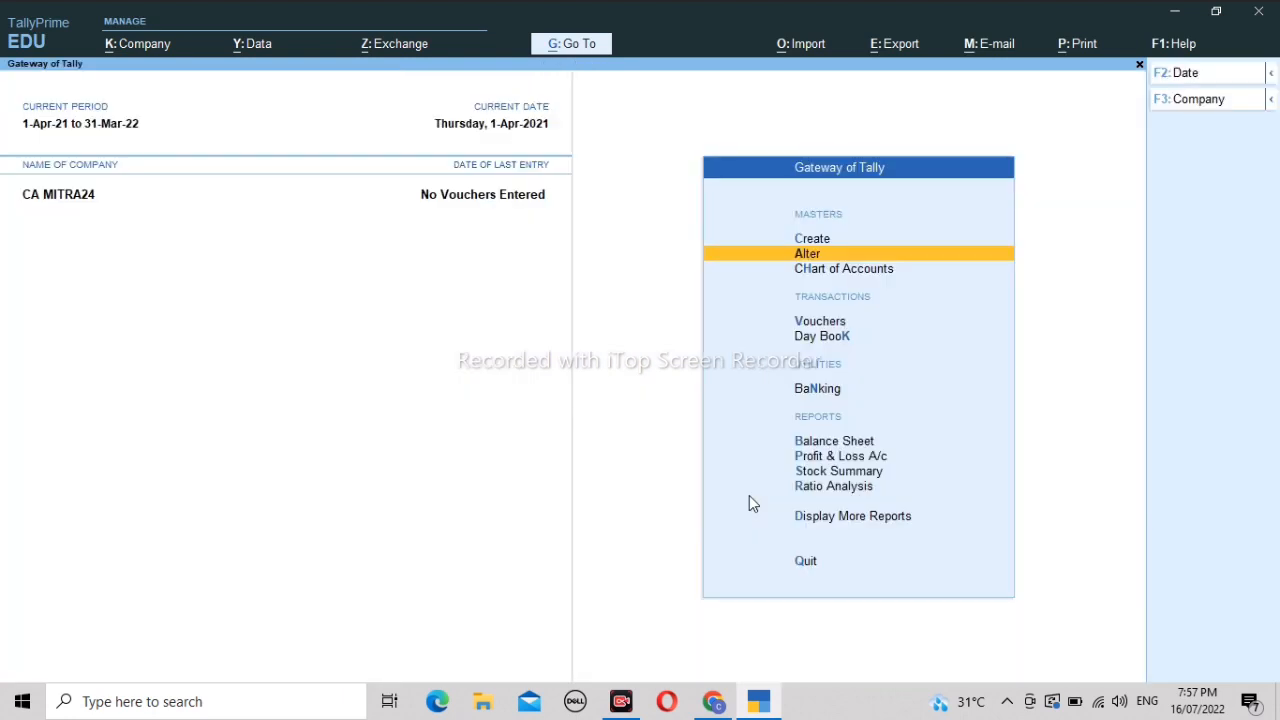
Open a blank ledger creation form from the Gateway of Tally.
key("Down")
key("Down")
key("Up")
key("Up")
key("Up")
key("Return")
key("Down")
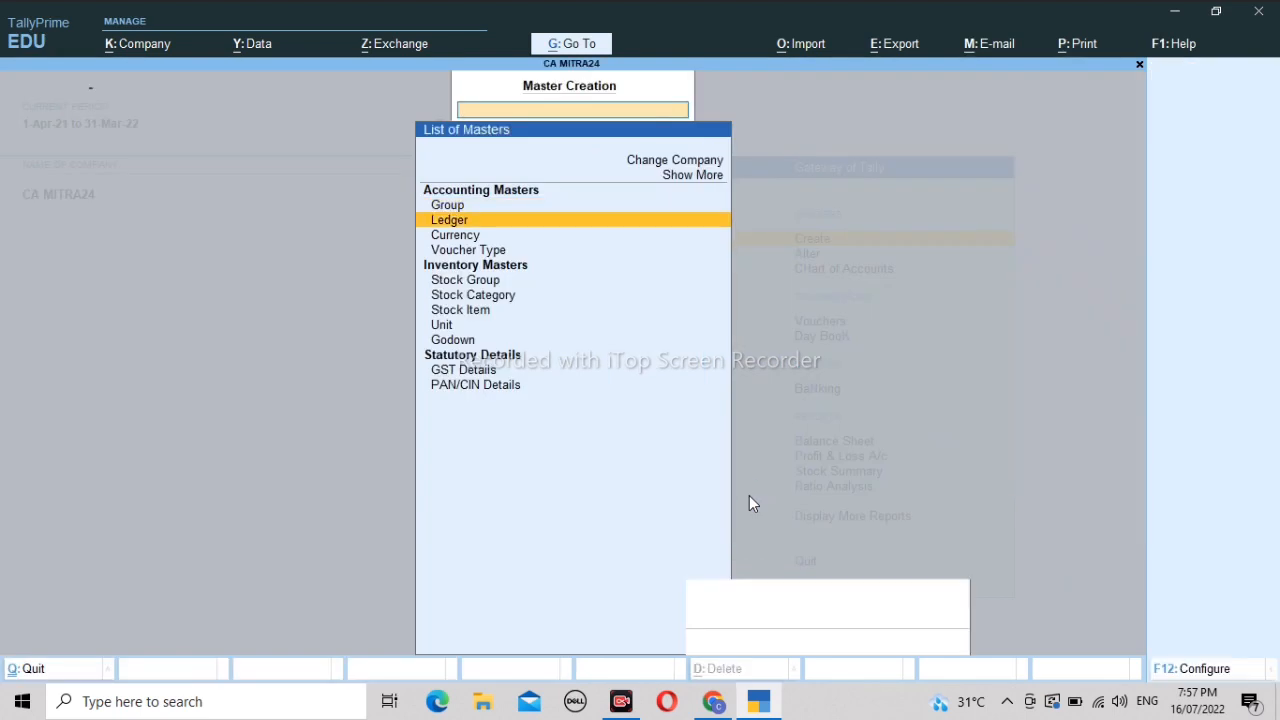
key("Return")
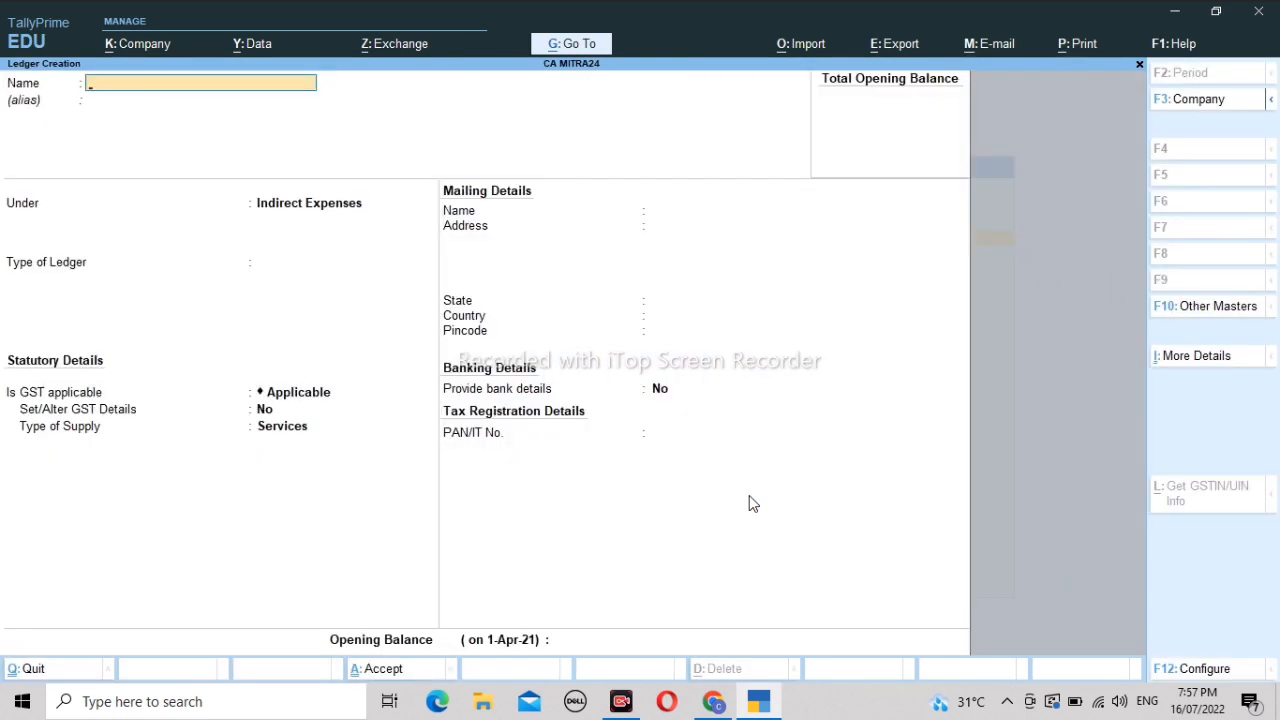
Name the new ledger CAPITAL without an alias and place it under the Capital Account group.
type("CAPITAL")
key("Return")
key("Return")
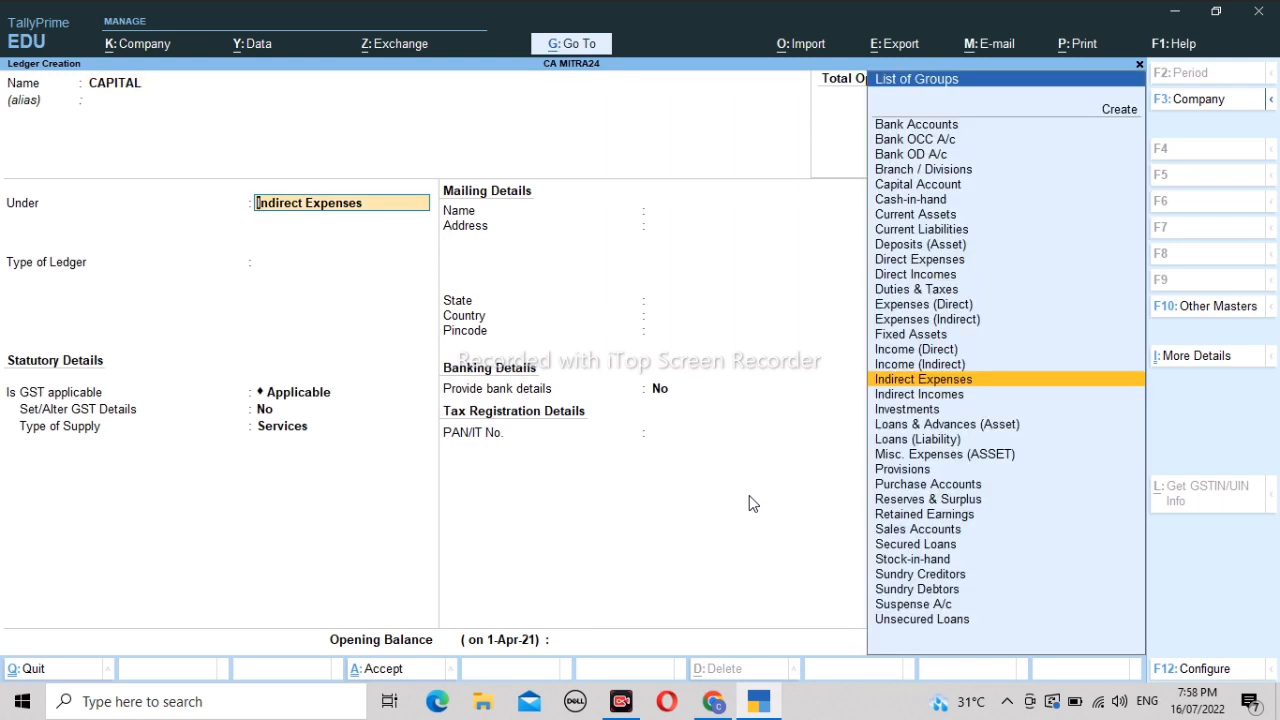
key("Up")
key("Up")
key("Up")
key("Up")
key("Up")
key("Up")
key("Up")
key("Up")
key("Up")
key("Up")
key("Up")
key("Up")
key("Up")
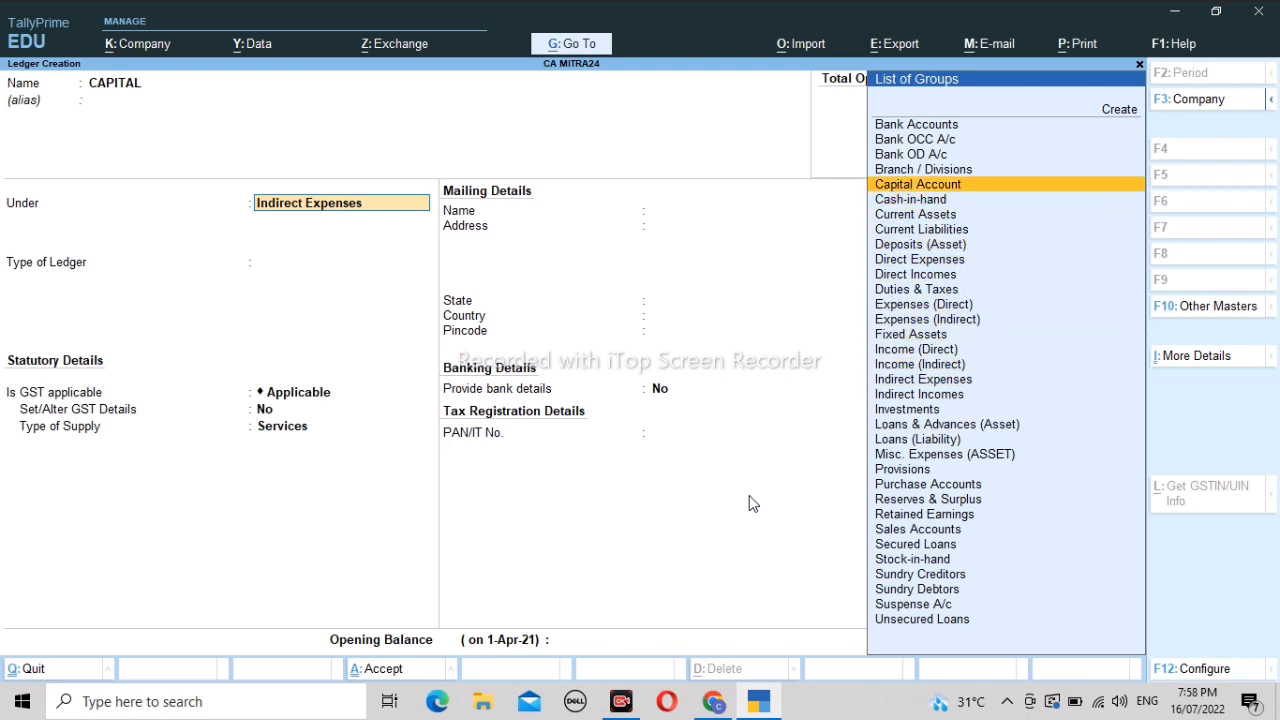
key("Return")
Keep the CAPITAL ledger's remaining defaults, save it without an opening balance, and return to the Gateway of Tally.
key("Return")
key("Return")
key("Return")
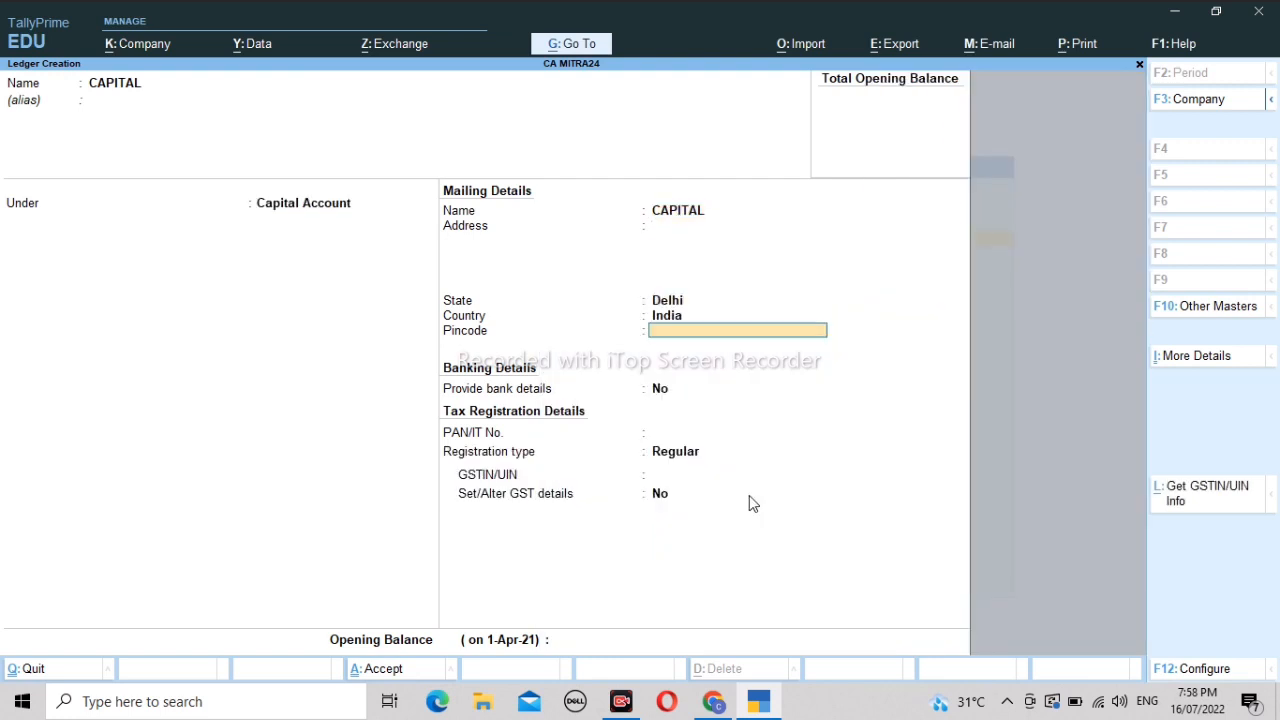
key("Return")
key("Return")
key("Return")
key("Return")
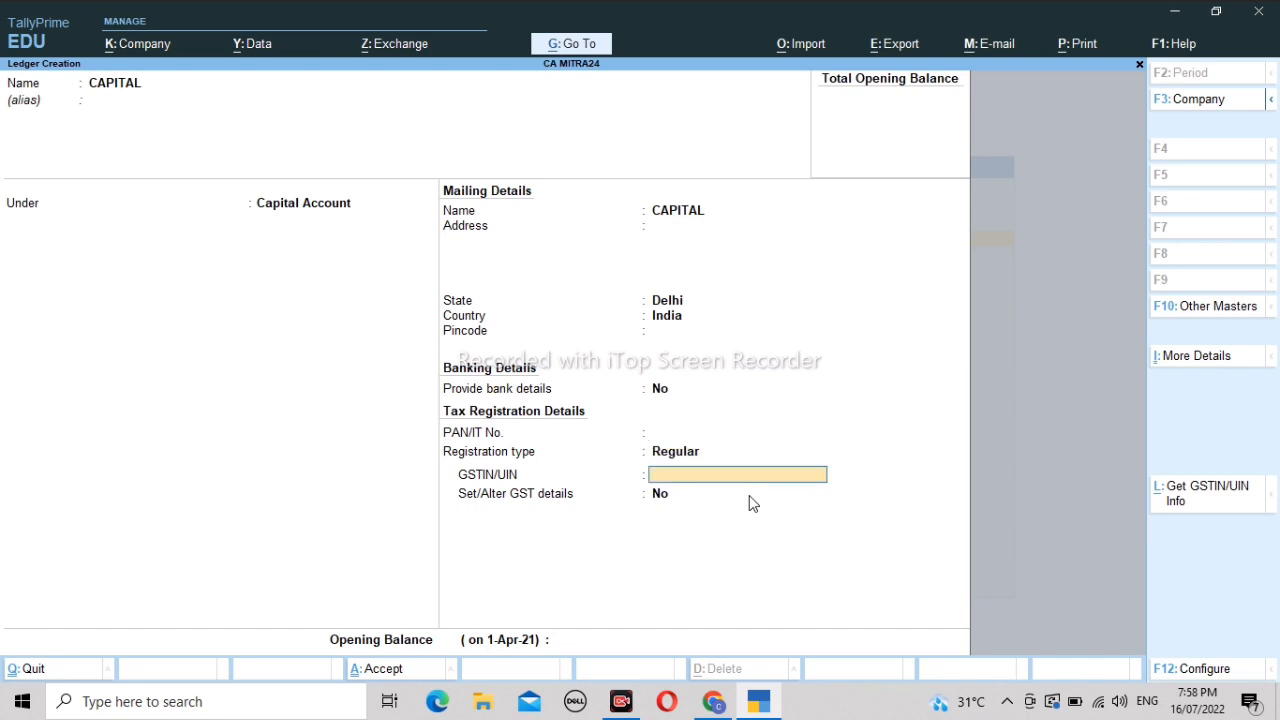
key("Return")
key("Return")
key("Return")
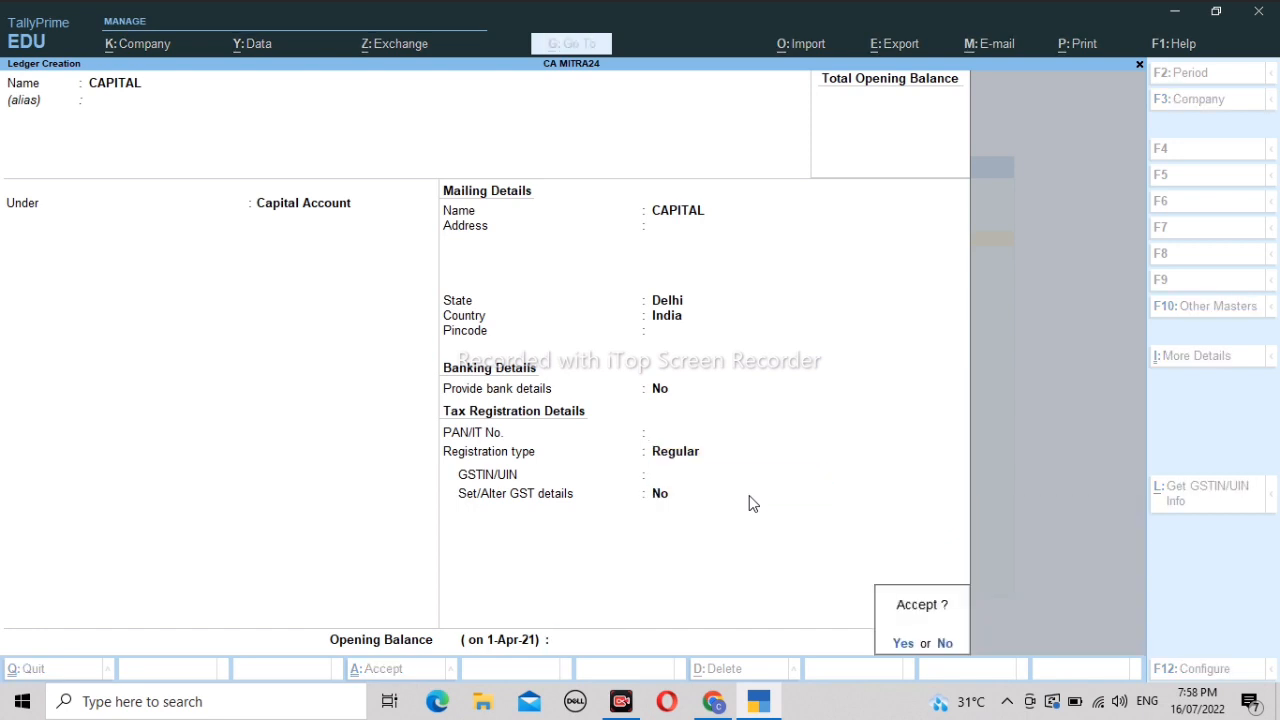
key("Return")
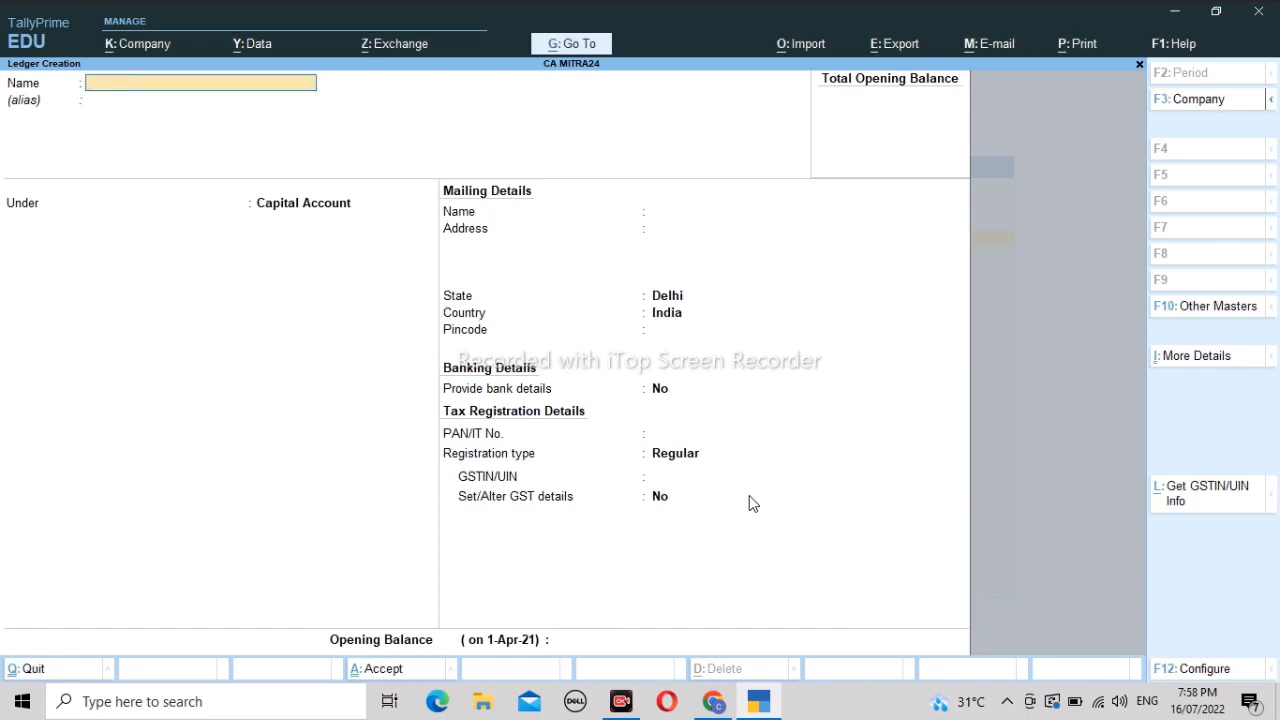
key("Escape")
key("Return")
key("Escape")
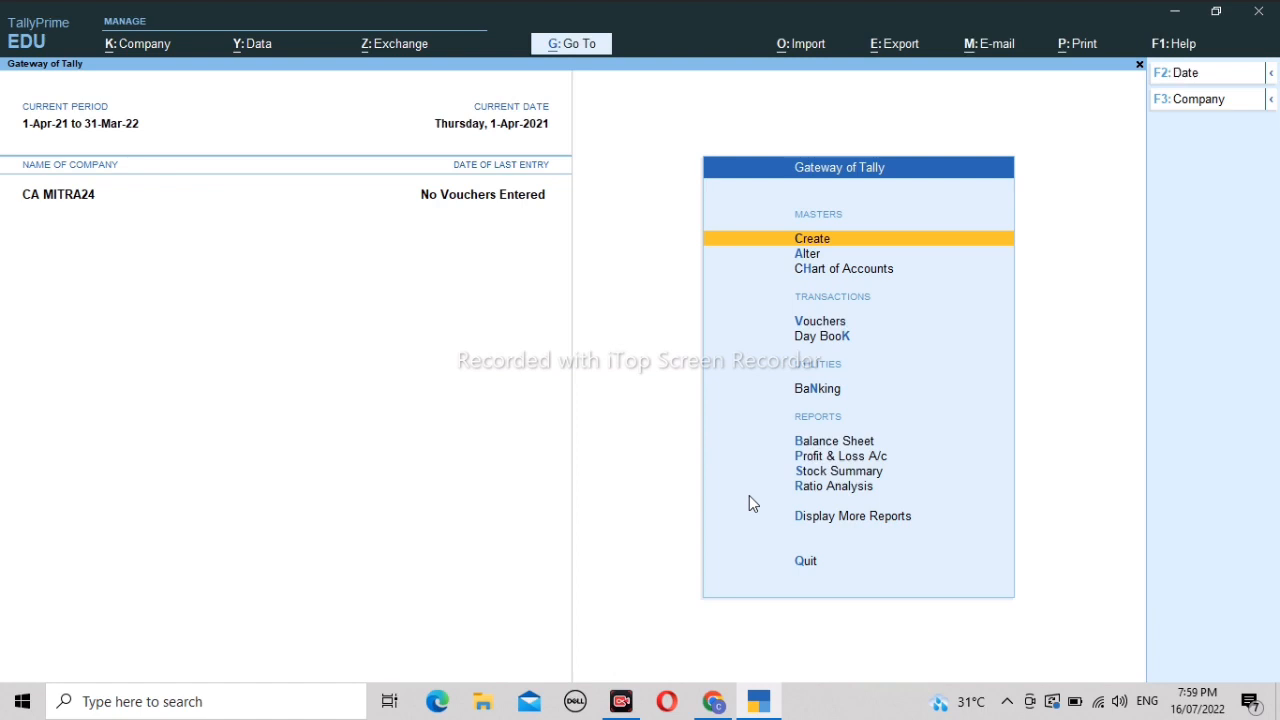
Review the transaction, utility and report entries of the Gateway of Tally, including Balance Sheet and Profit & Loss A/c.
key("Down")
key("Down")
key("Down")
key("Down")
key("Down")
key("Down")
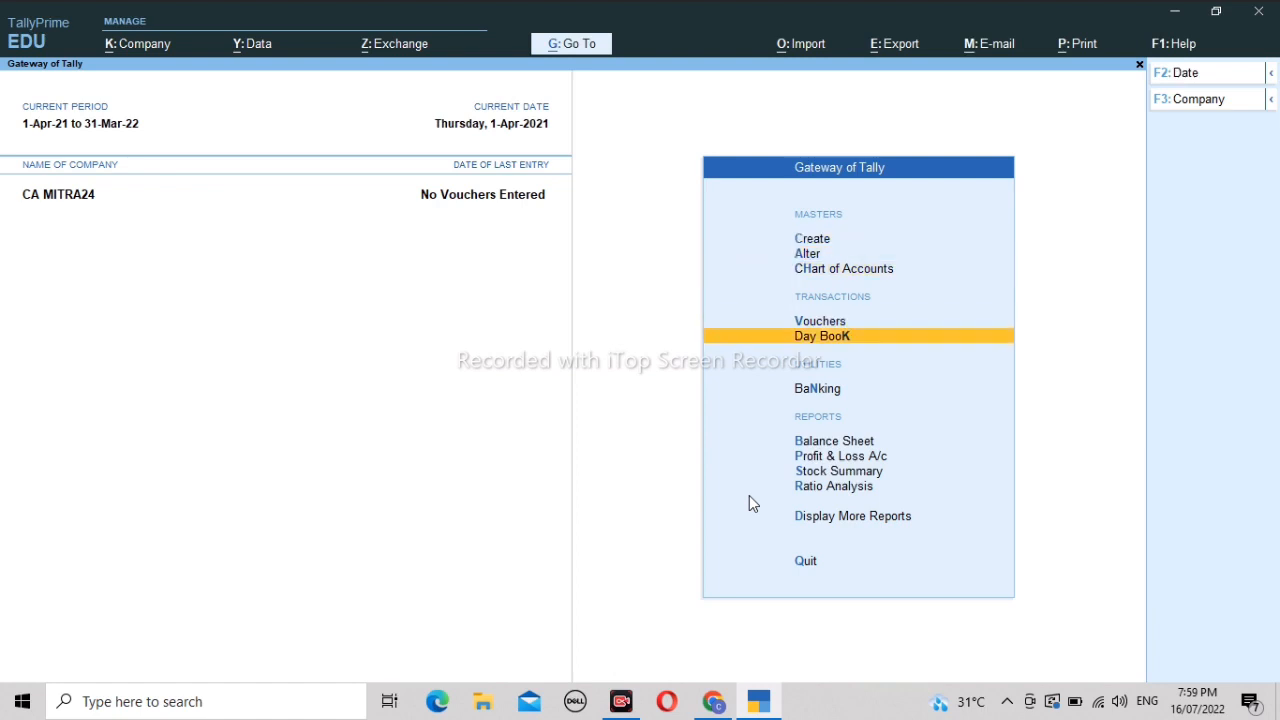
key("Down")
key("Up")
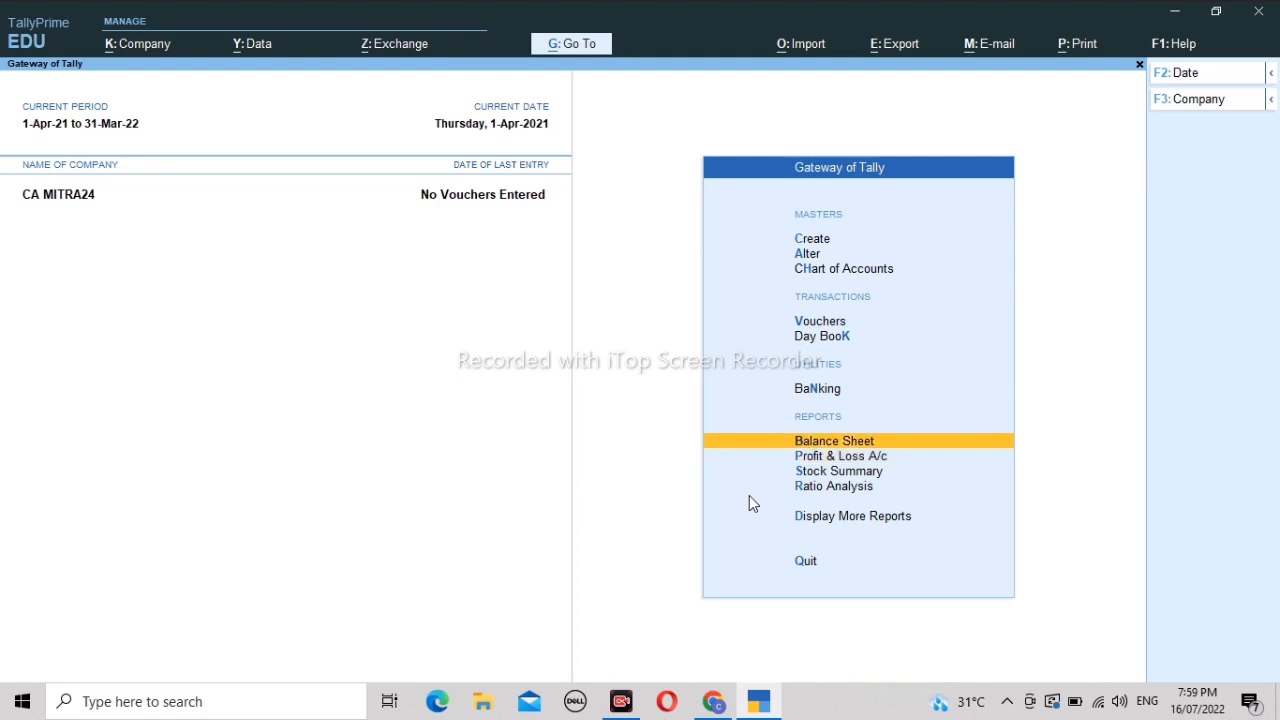
key("Down")
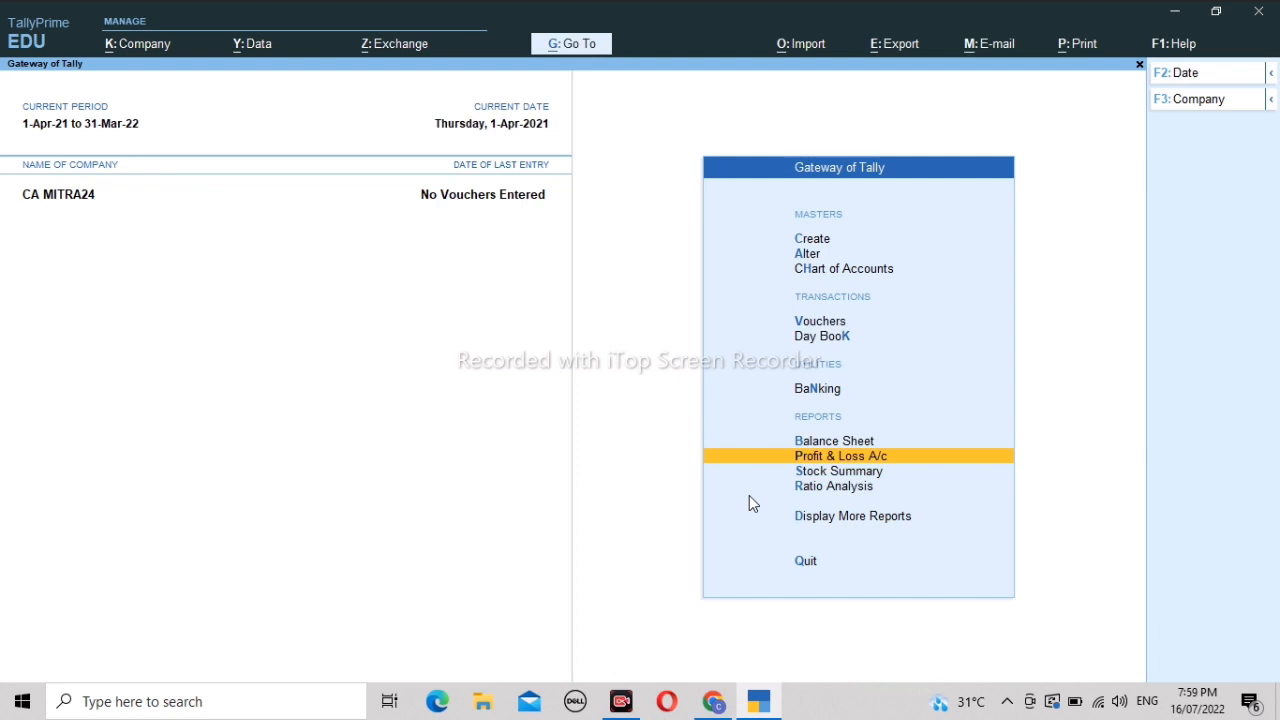
key("Up")
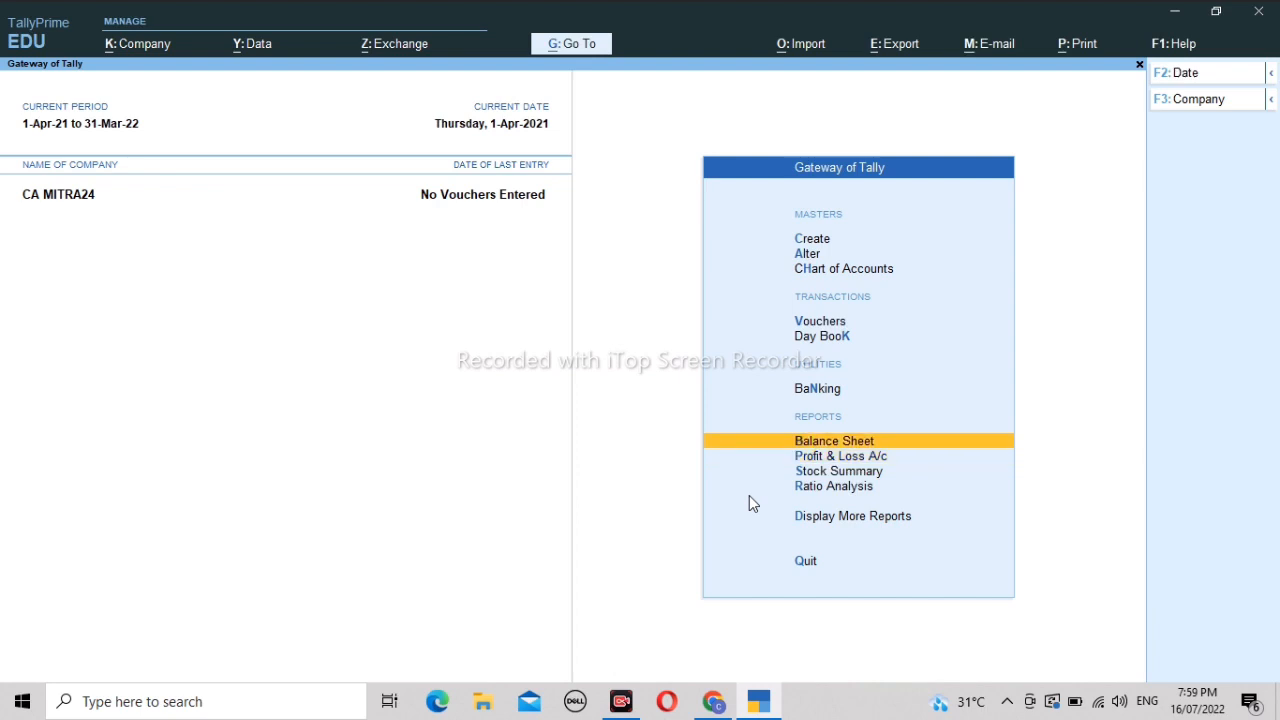
key("Up")
key("Up")
key("Up")
key("Down")
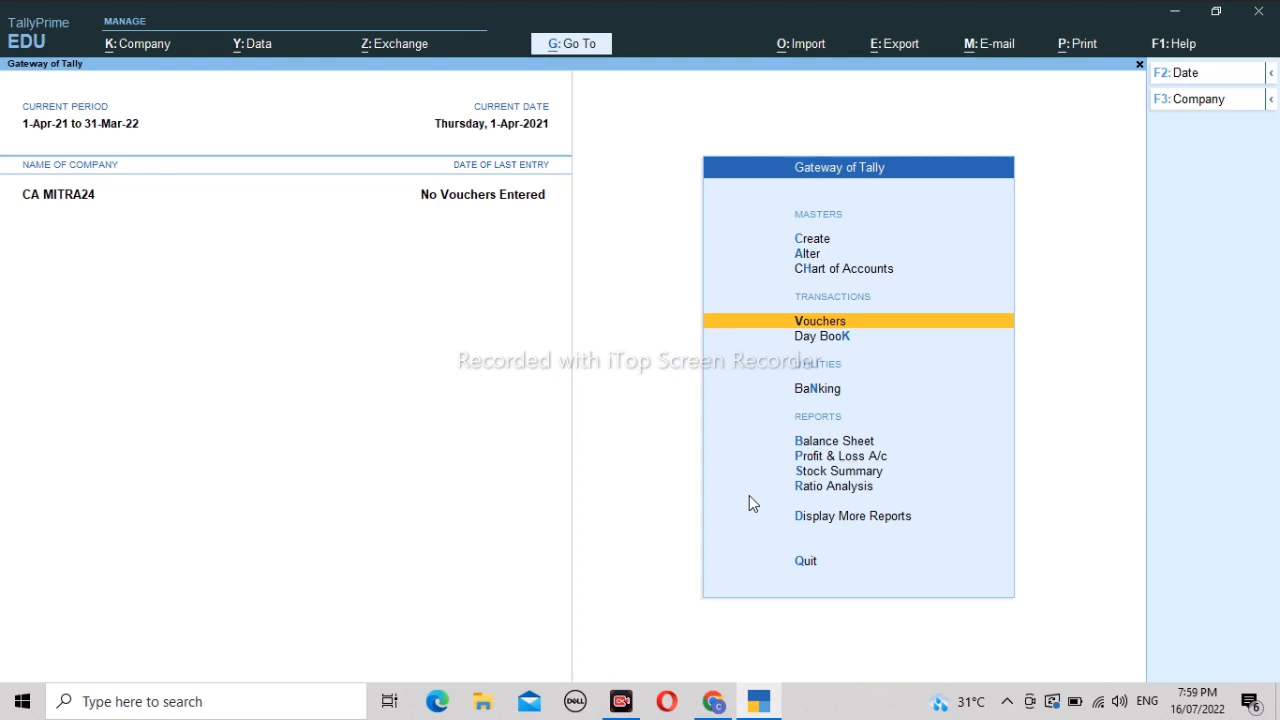
View the blank Receipt voucher in voucher creation and return to the Gateway of Tally without entering anything.
key("Up")
key("Down")
key("Down")
key("Up")
key("Return")
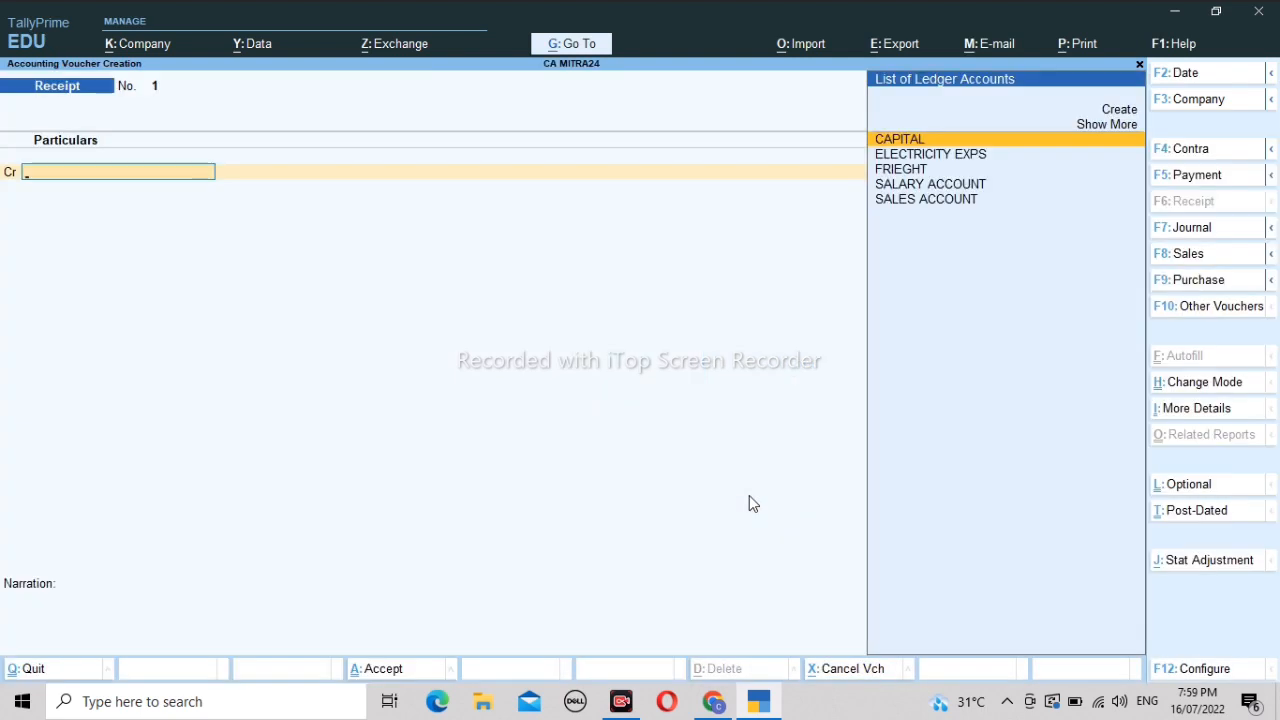
key("Escape")
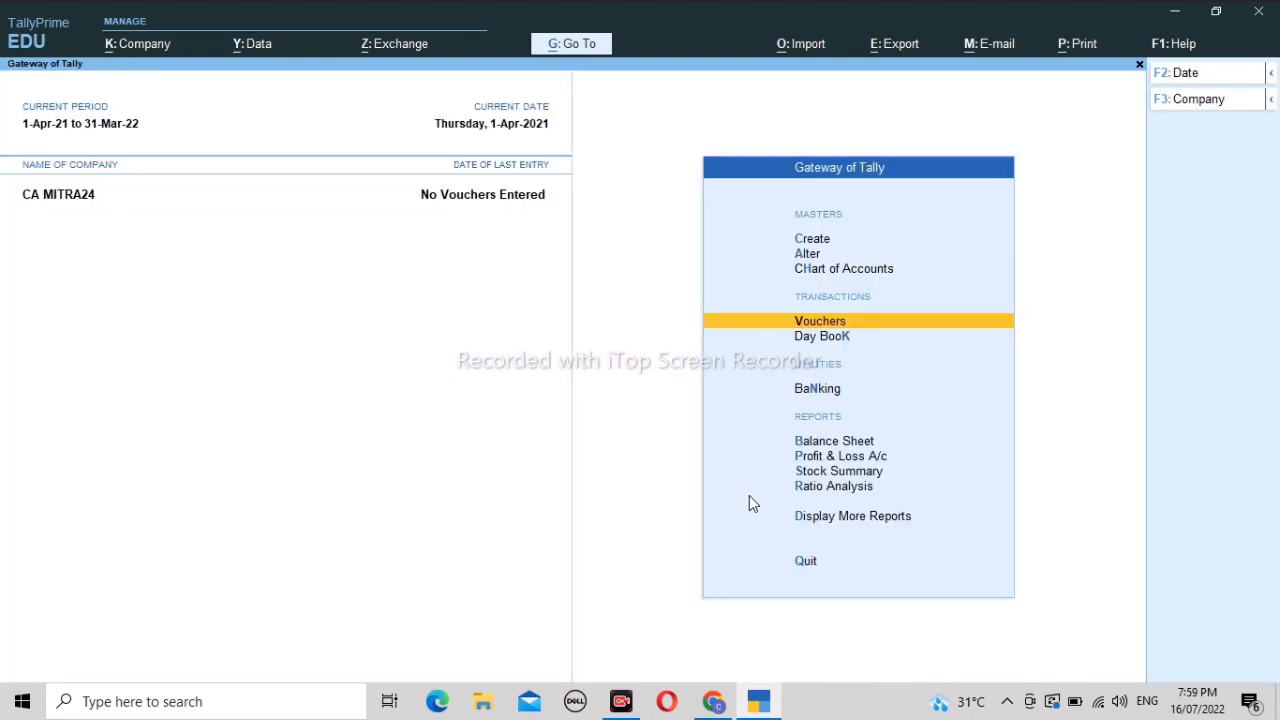
Reopen voucher creation, switch to the Payment voucher to view it, and close it without an entry.
key("Return")
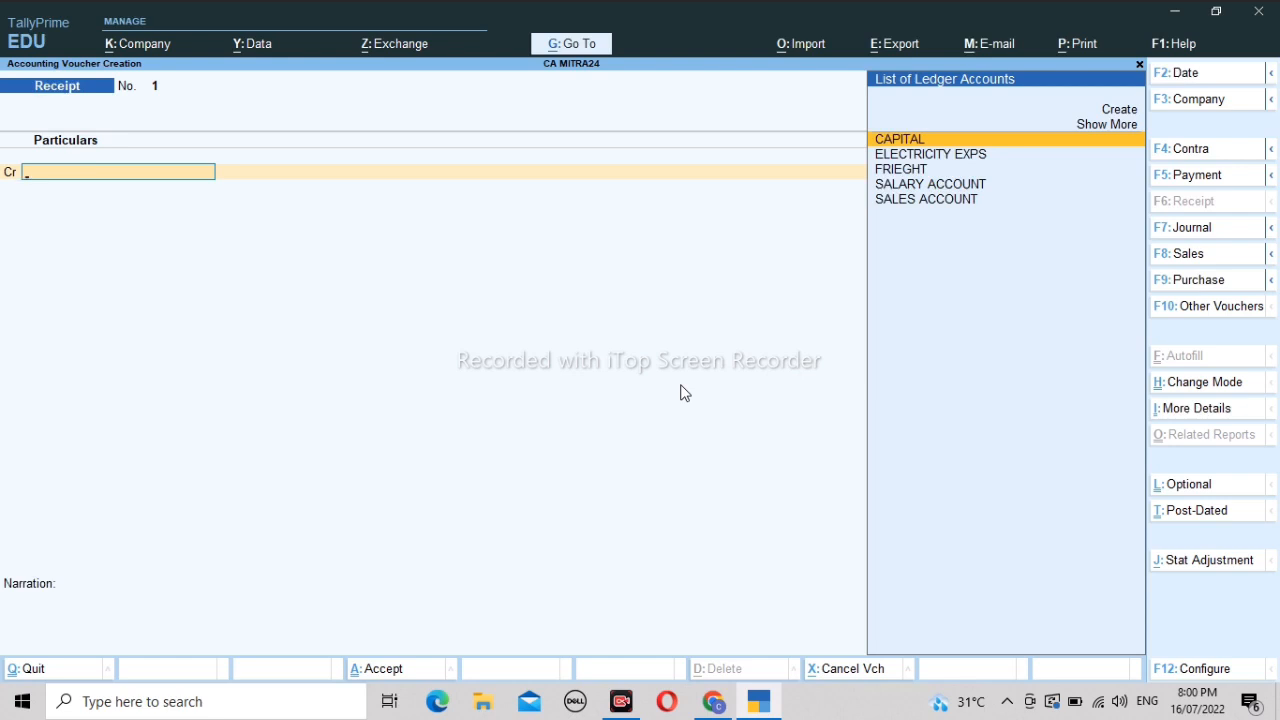
key("F5")
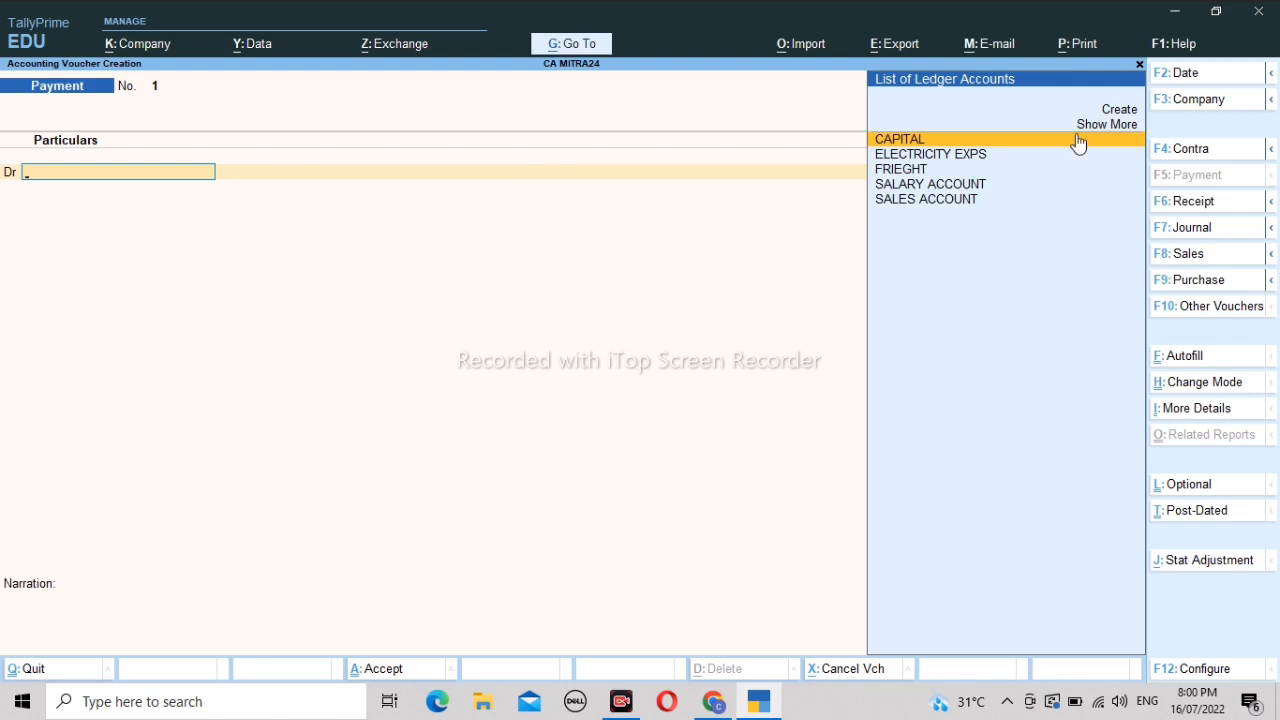
left_click(1139, 64)
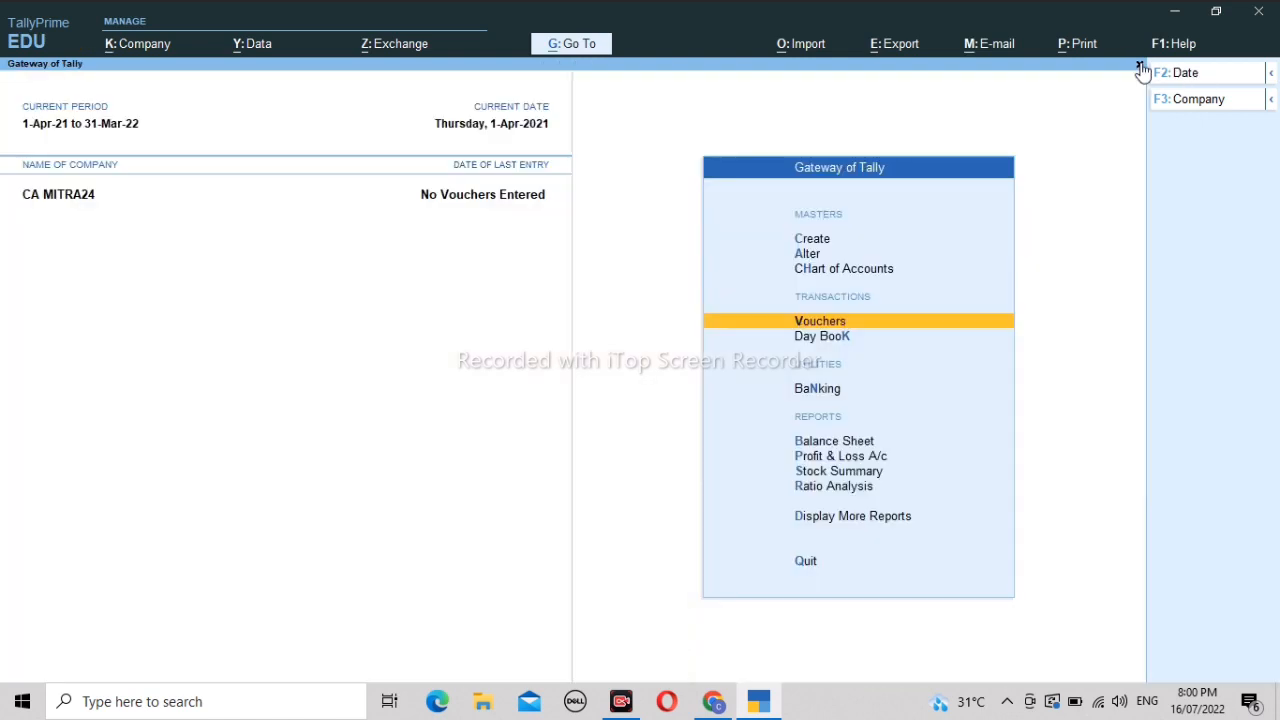
Open voucher creation again, switch to the Contra voucher to examine its ledger list, and return to the Gateway of Tally.
left_click(818, 322)
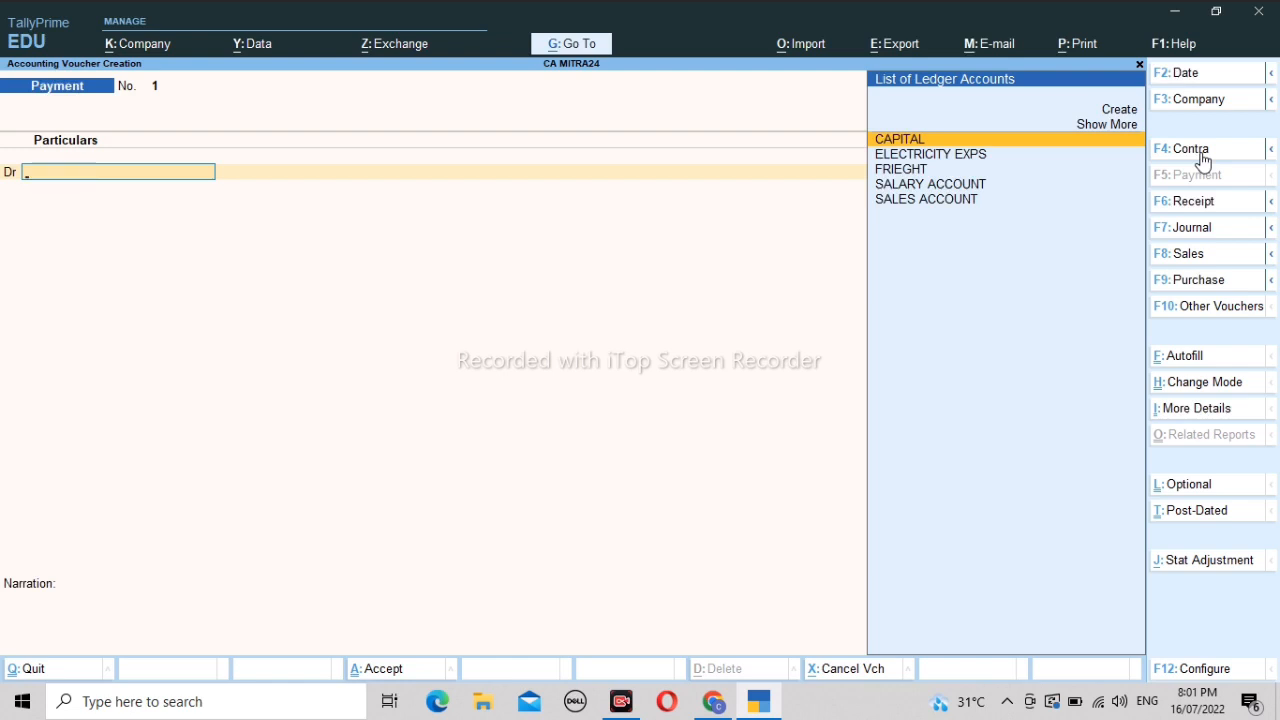
left_click(1202, 156)
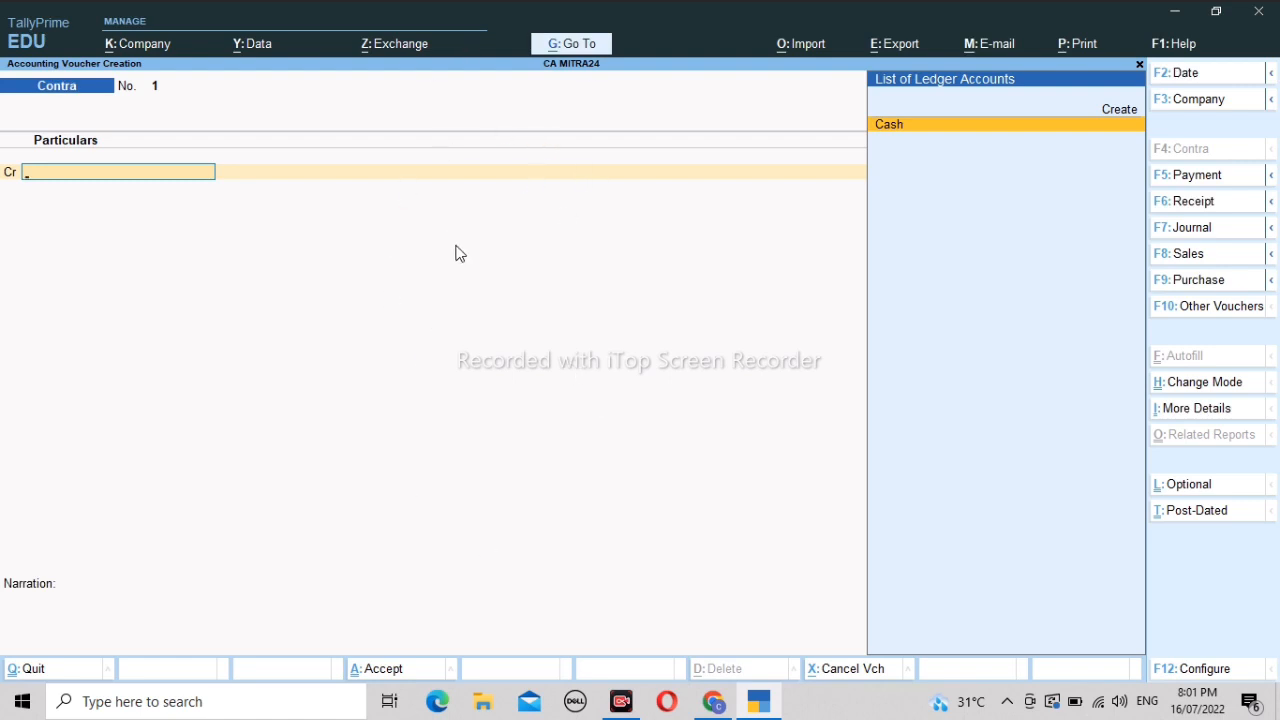
key("Escape")
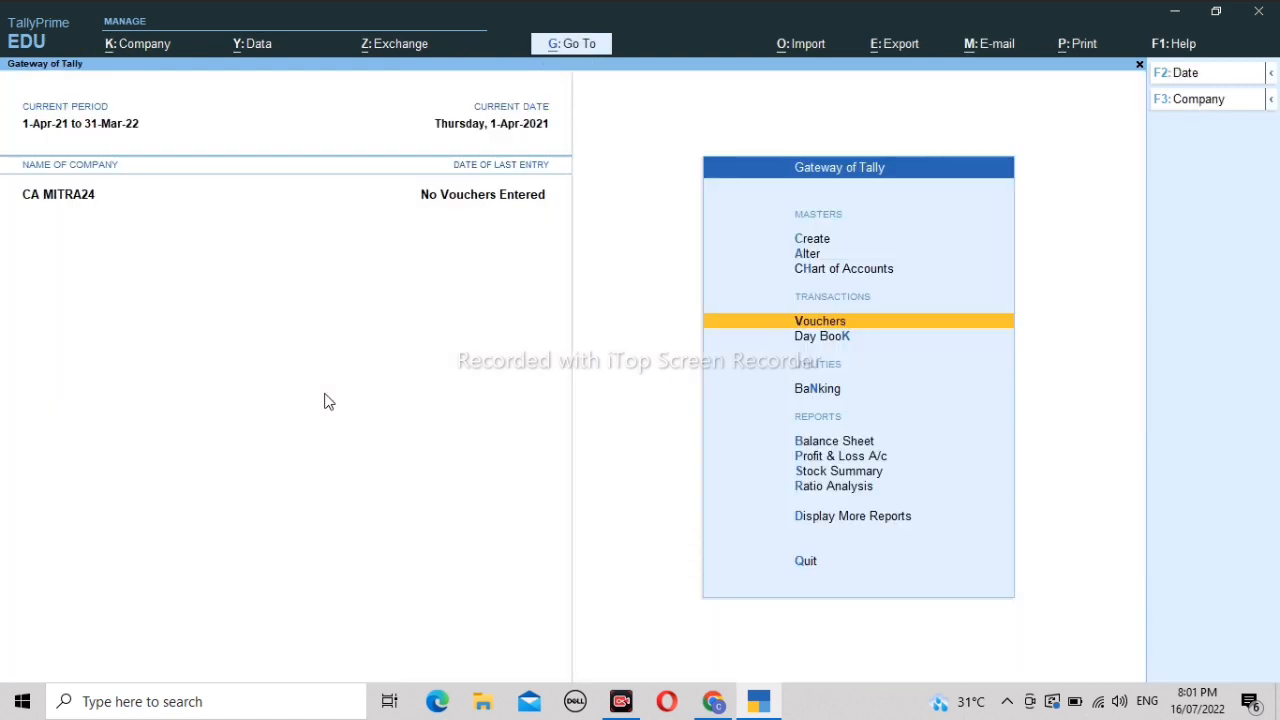